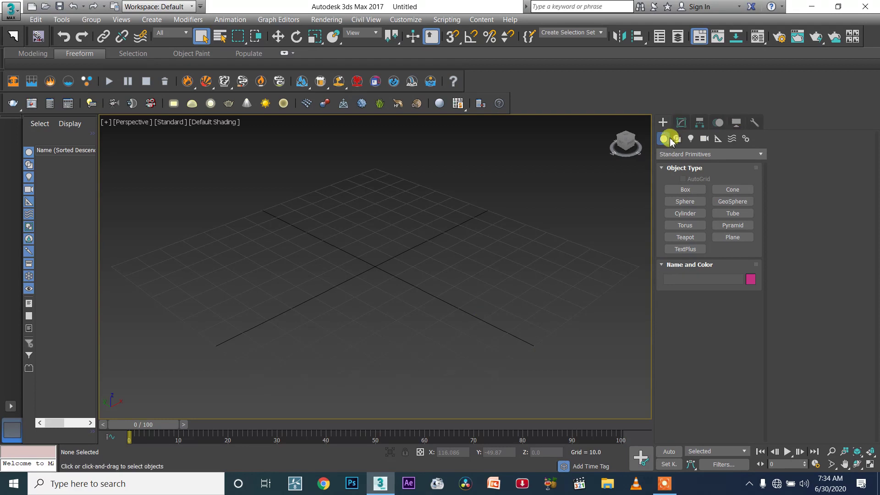
Create a PhoenixFD LiquidSim grid of about 76 x 51 x 42 cells around the middle of the ground grid
left_click(670, 154)
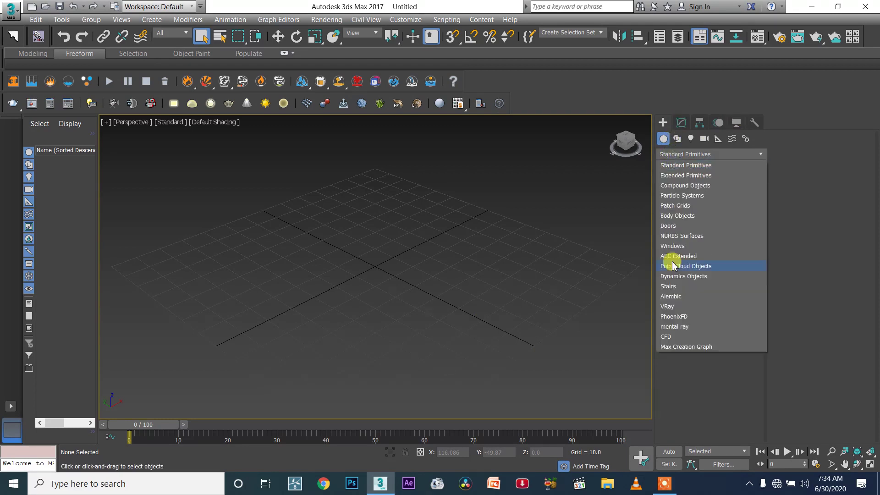
left_click(678, 317)
left_click(685, 201)
left_click_drag(262, 277, 488, 252)
left_click(487, 143)
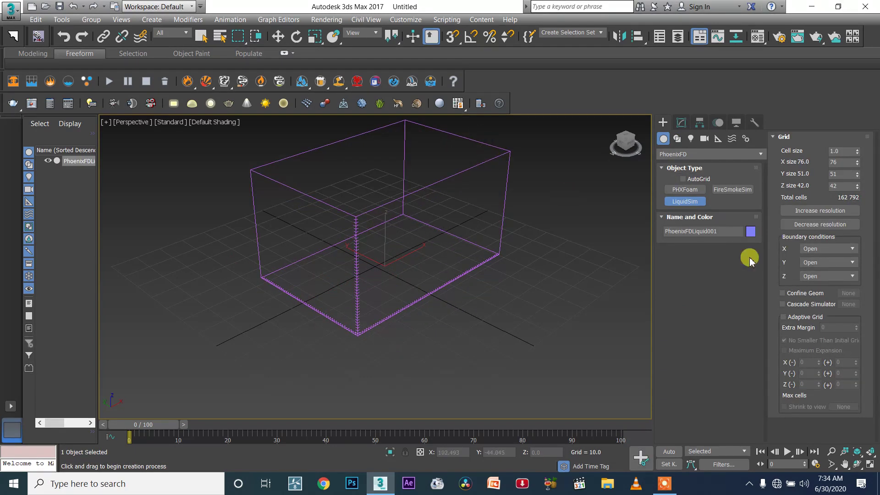
left_click(787, 136)
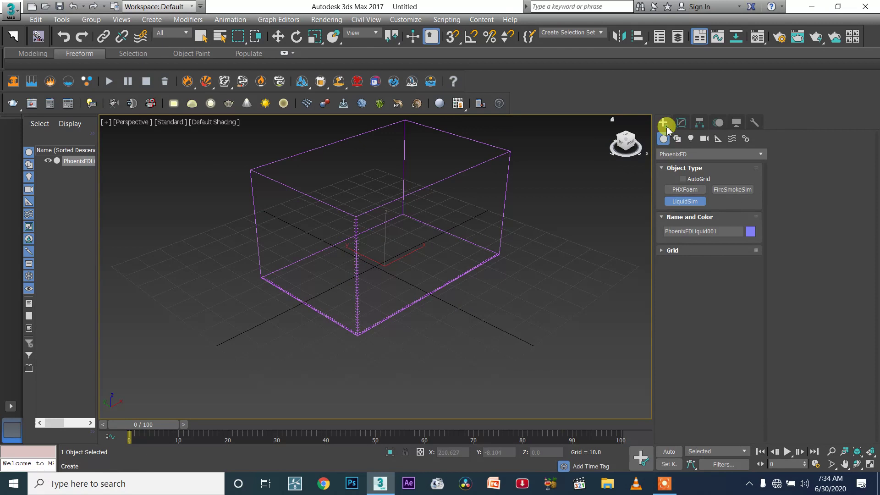
left_click(202, 37)
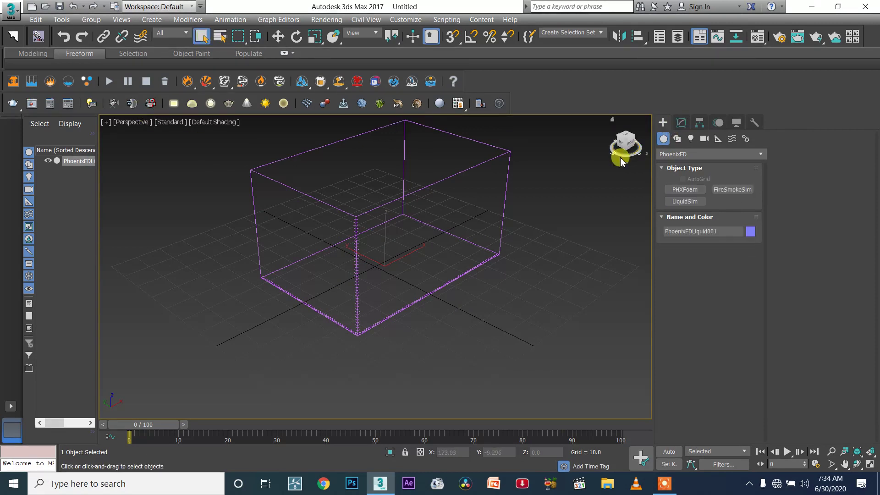
left_click(510, 223)
left_click(502, 204)
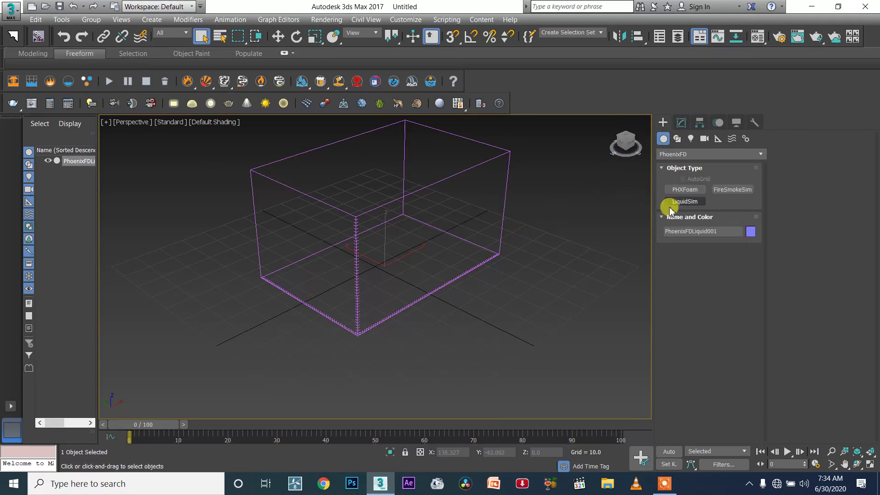
left_click(680, 124)
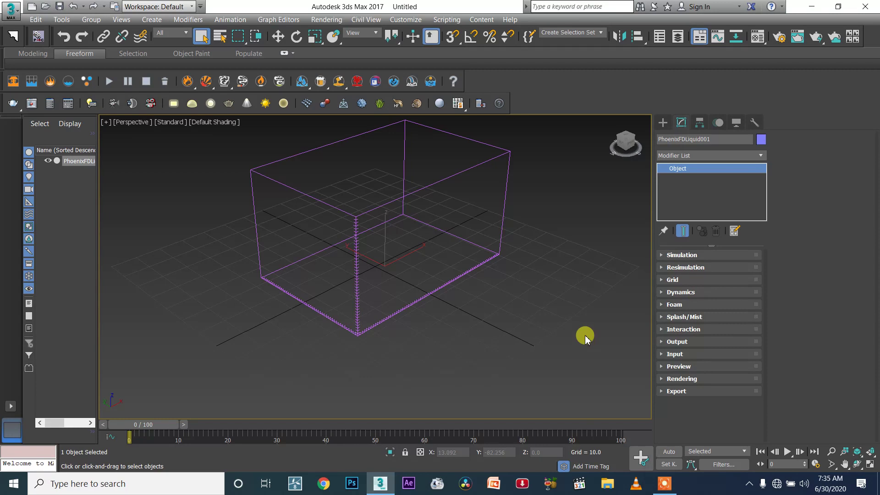
Create a sphere with a radius of about 4 inside the liquid grid and raise it to about Z 24
left_click(660, 128)
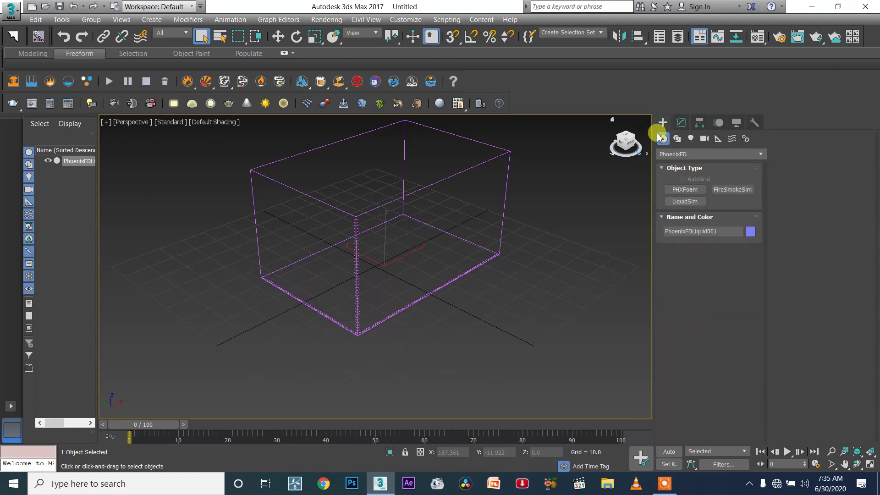
left_click(661, 154)
left_click(668, 168)
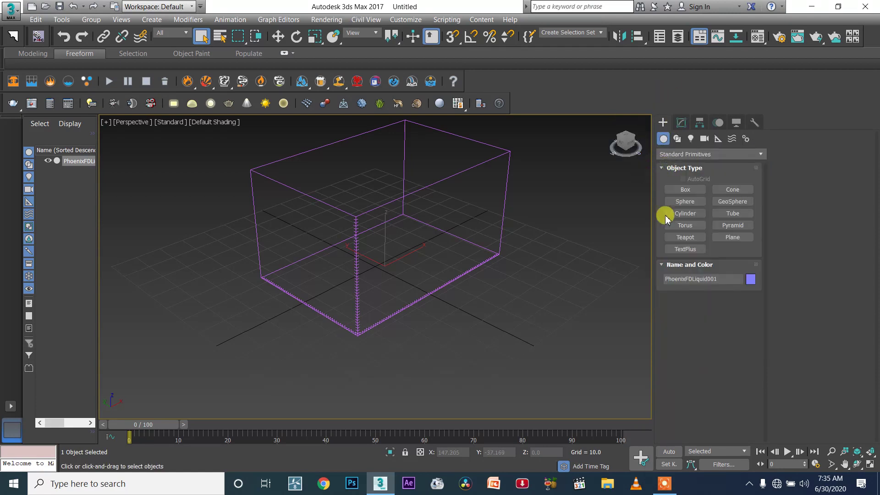
left_click(678, 202)
left_click_drag(375, 277, 381, 271)
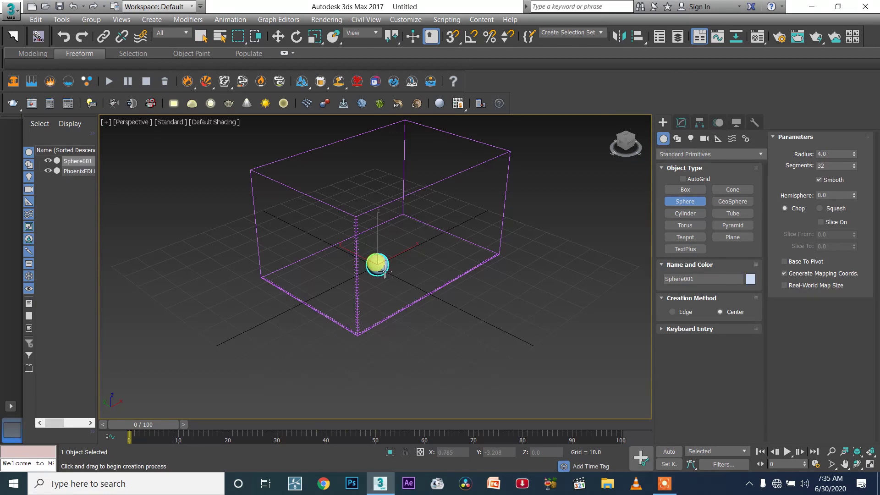
key("w")
left_click_drag(377, 236, 386, 214)
middle_click_drag(407, 223, 431, 188, "alt")
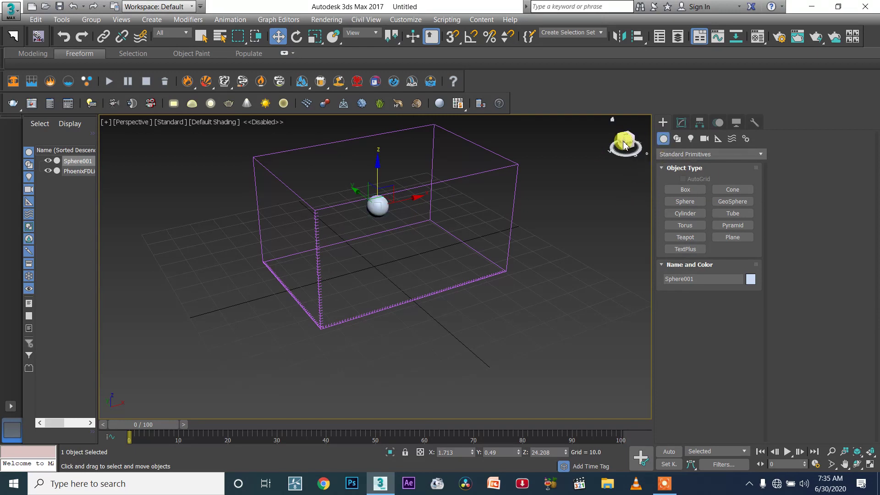
left_click(681, 123)
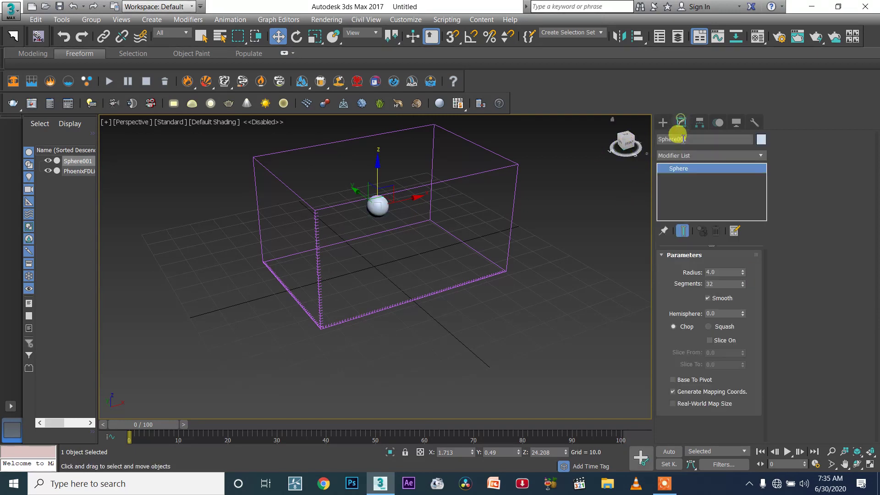
Create a PhoenixFD LiquidSrc helper beside the simulation grid
left_click(662, 122)
left_click(718, 139)
left_click(677, 154)
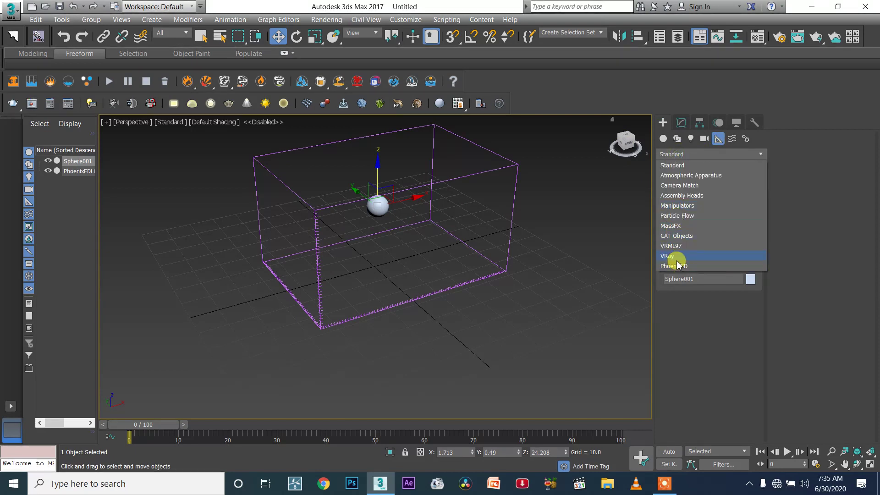
left_click(685, 266)
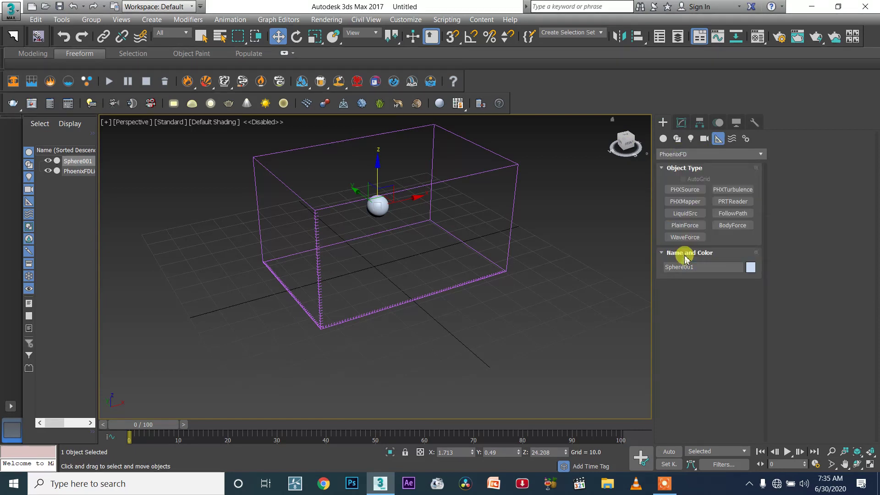
left_click(685, 213)
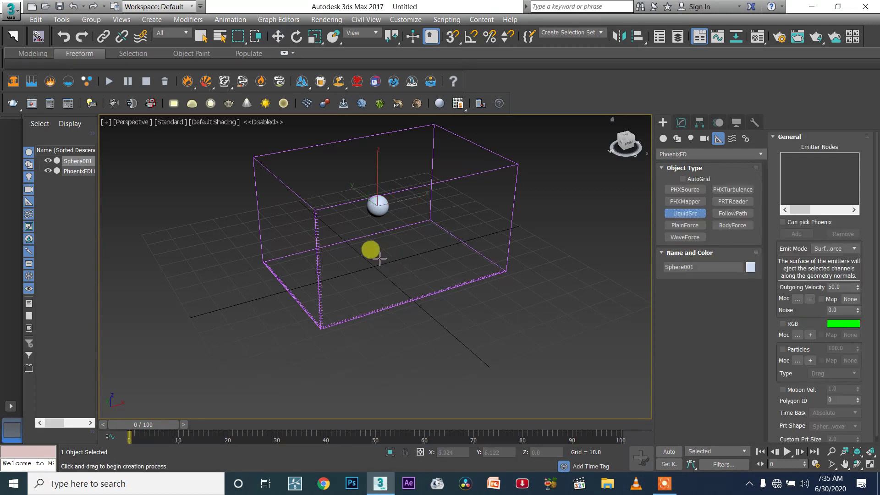
left_click(548, 236)
Turn off Can pick Phoenix on the liquid source and add the sphere to its emitter nodes
left_click(682, 123)
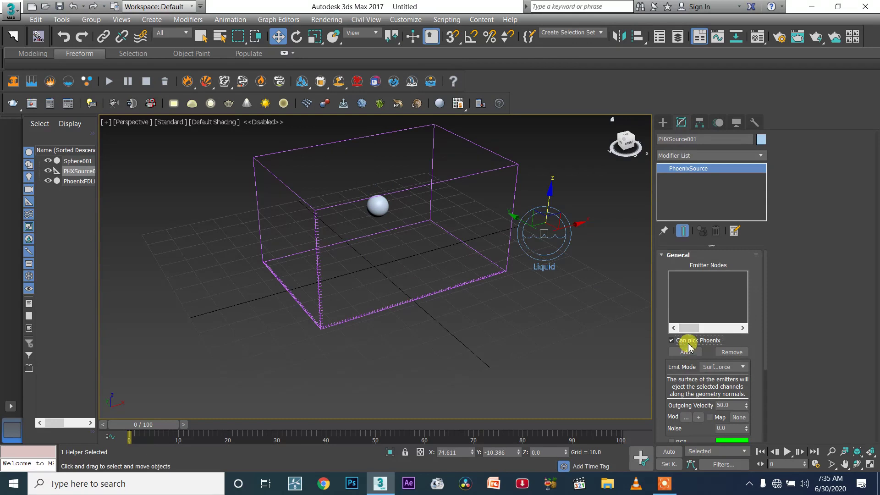
left_click(693, 341)
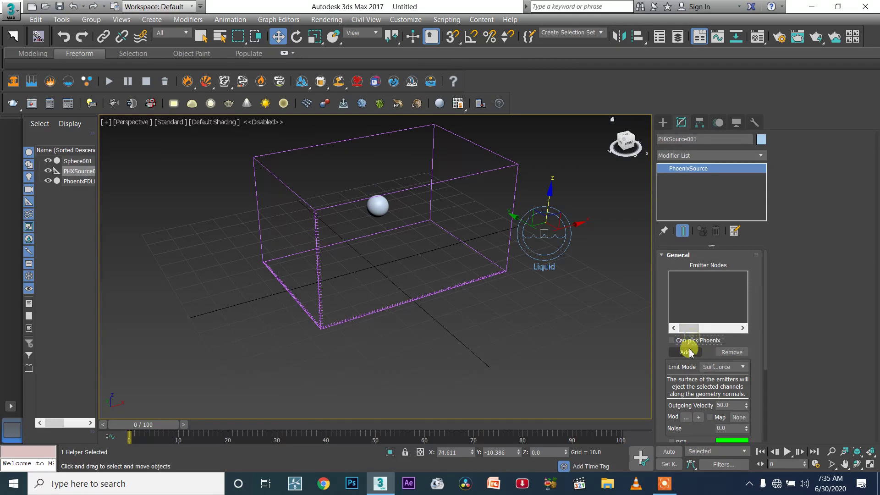
left_click(379, 206)
Delete the sphere from the scene
scroll(399, 213, "up", 3)
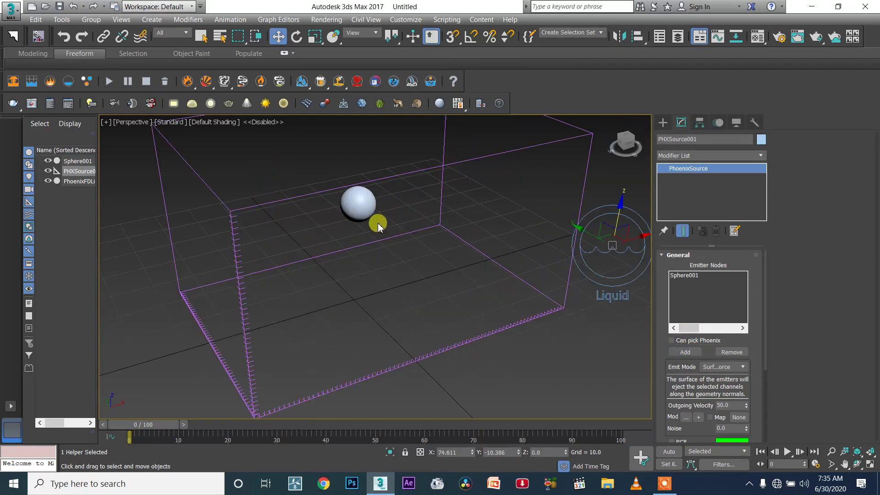
middle_click_drag(378, 226, 375, 206, "alt")
left_click(368, 192)
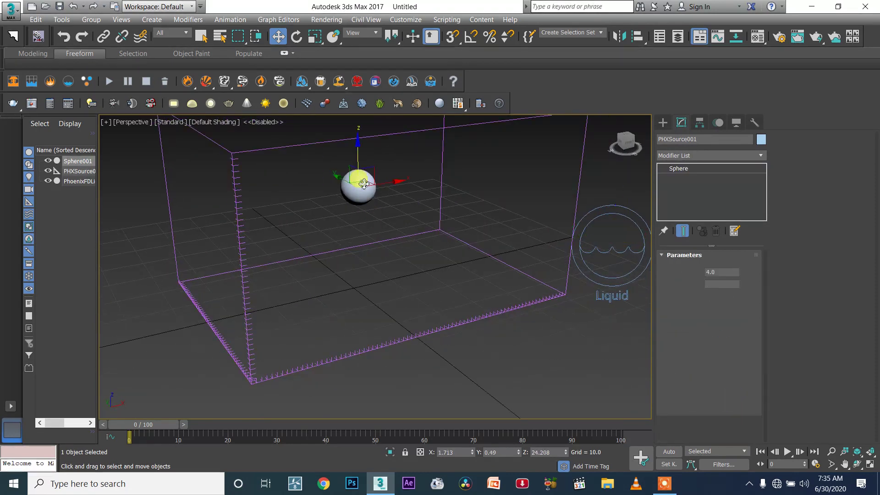
key("Delete")
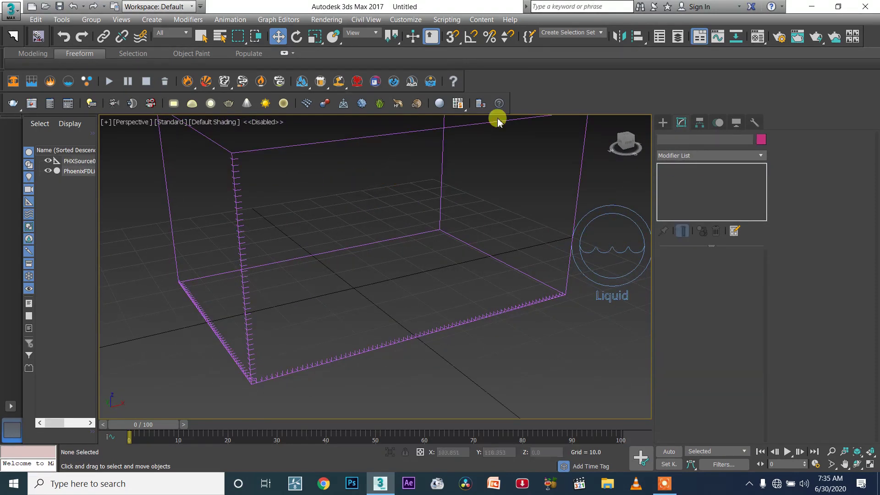
Create a cylinder of about radius 4.1 and height 10.8 inside the grid and raise it to about Z 36
left_click(663, 122)
left_click(663, 138)
left_click(691, 213)
left_click_drag(359, 285, 369, 293)
left_click(362, 247)
key("w")
scroll(362, 257, "down", 5)
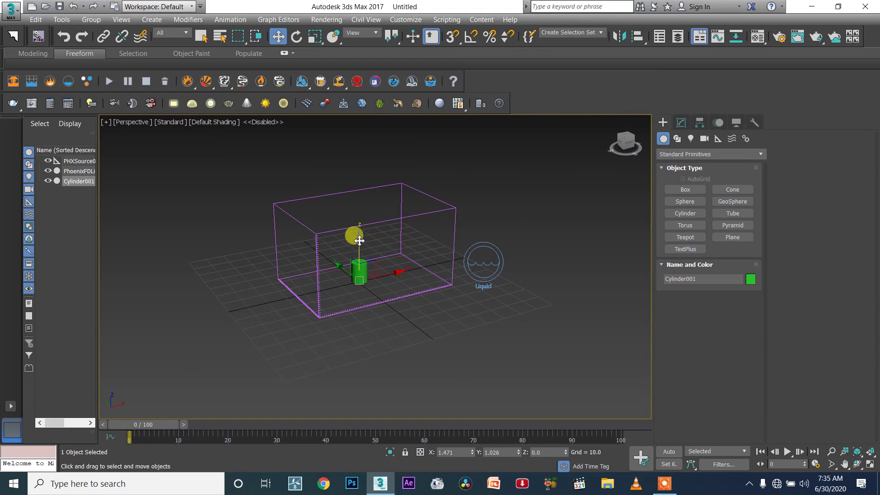
left_click_drag(353, 236, 356, 193)
Increase the Z size of the liquid simulation grid to make its box taller
left_click(459, 275)
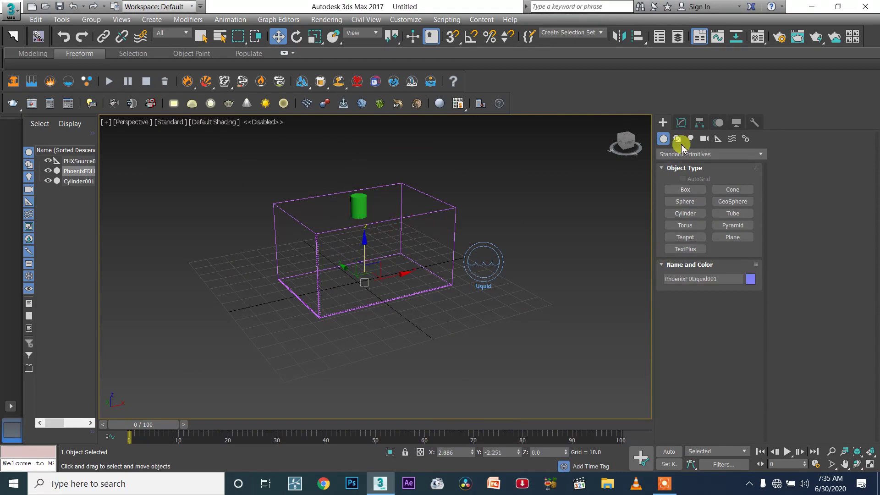
left_click(681, 123)
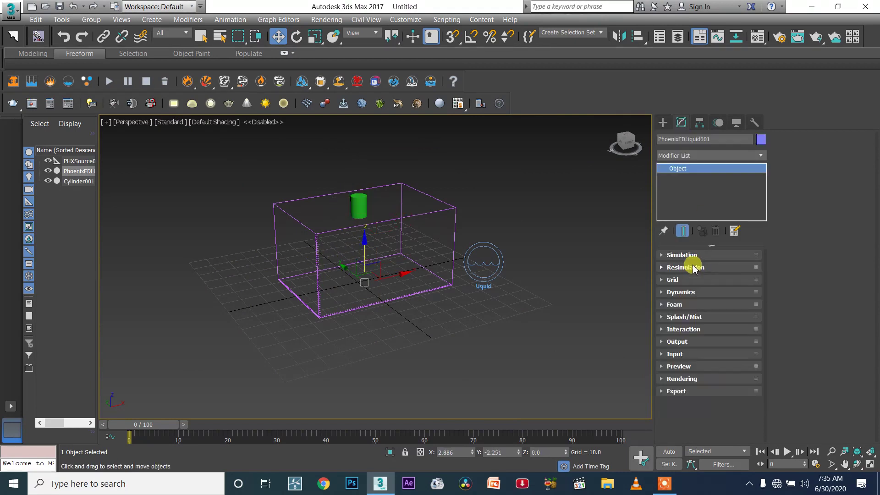
left_click(694, 280)
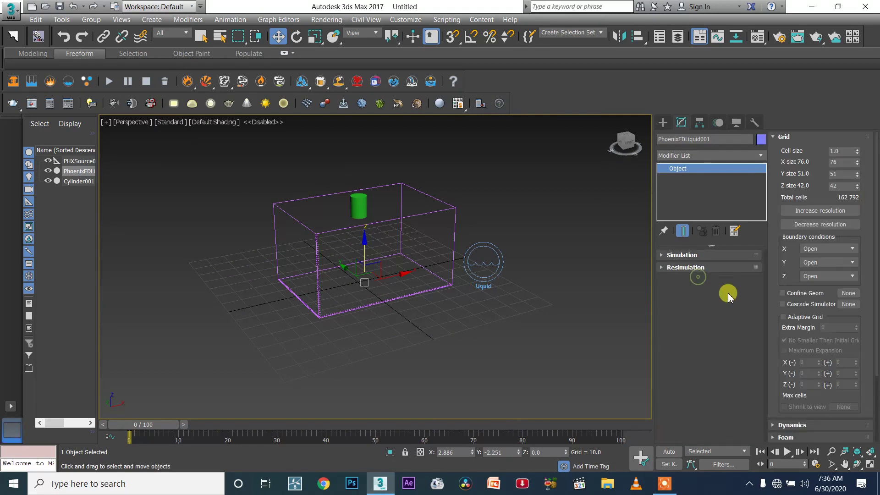
left_click_drag(857, 187, 852, 161)
Move the cylinder up near the top of the taller grid, to about X 6.3, Z 52.3
left_click(367, 202)
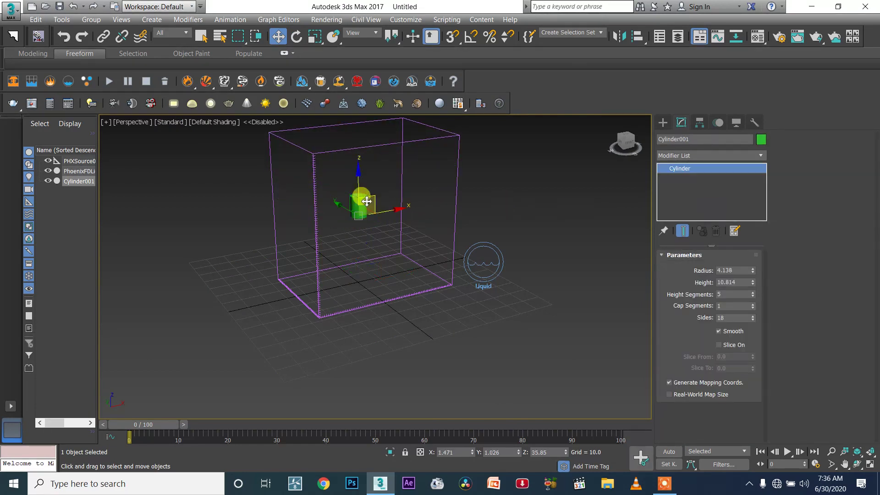
left_click_drag(373, 197, 381, 169)
middle_click_drag(381, 212, 403, 209, "alt")
Add an Edit Poly modifier to the cylinder
left_click(679, 168)
left_click(679, 157)
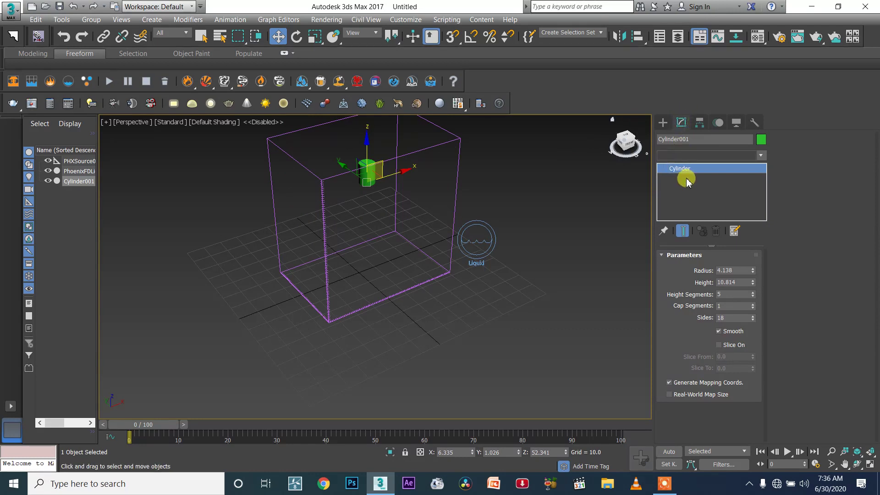
type("w")
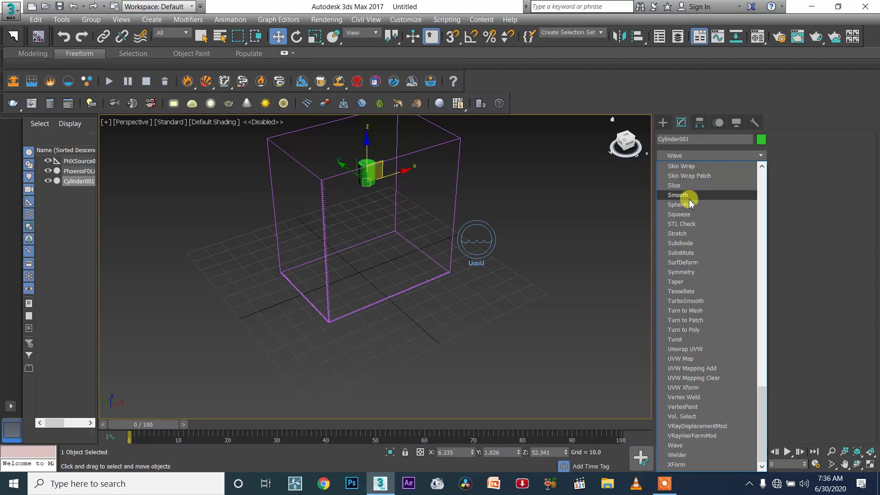
type("e")
left_click(694, 196)
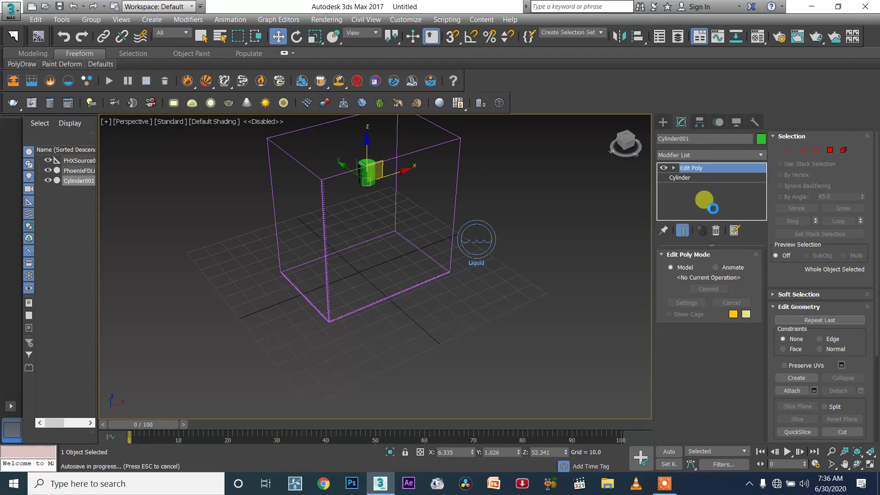
Select the cylinder's bottom cap polygon and set its material ID to 5
left_click(830, 150)
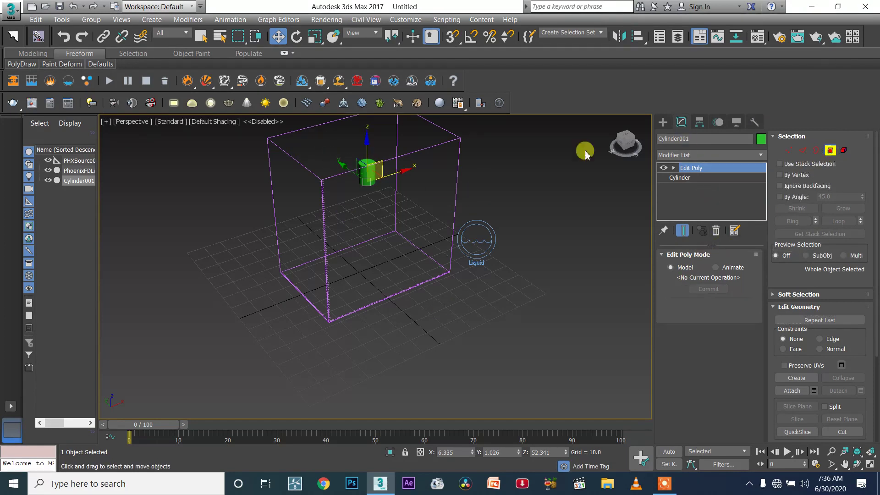
middle_click_drag(359, 220, 359, 188, "alt")
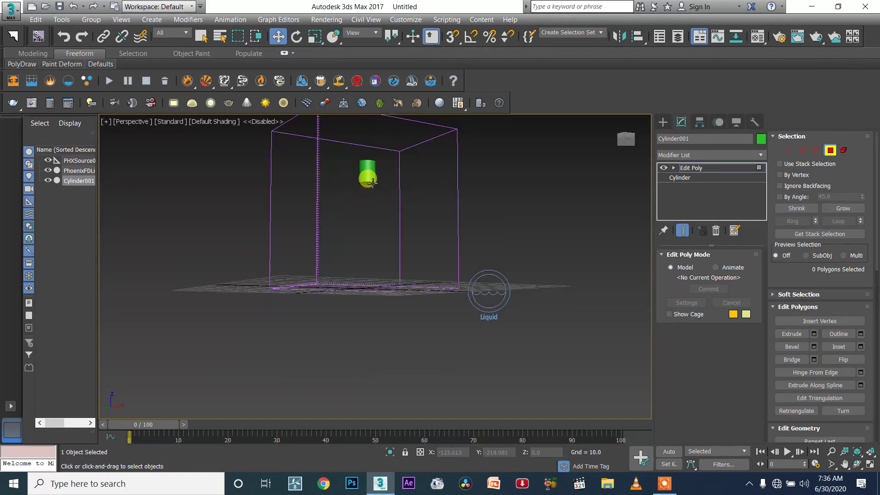
left_click(373, 183)
scroll(372, 182, "up", 6)
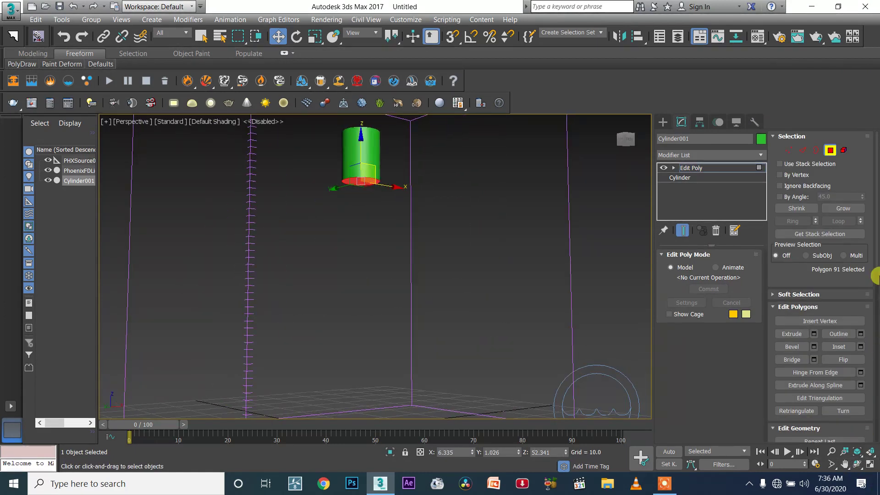
left_click_drag(875, 253, 873, 393)
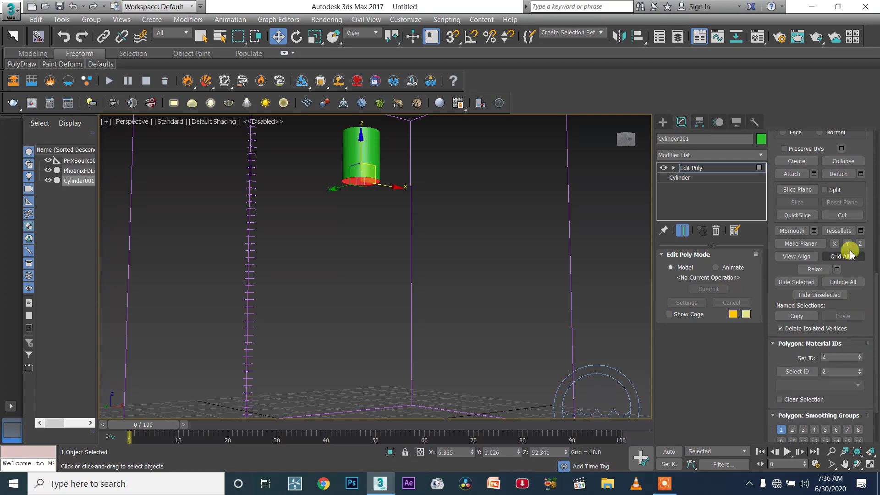
left_click(841, 357)
type("5")
key("Return")
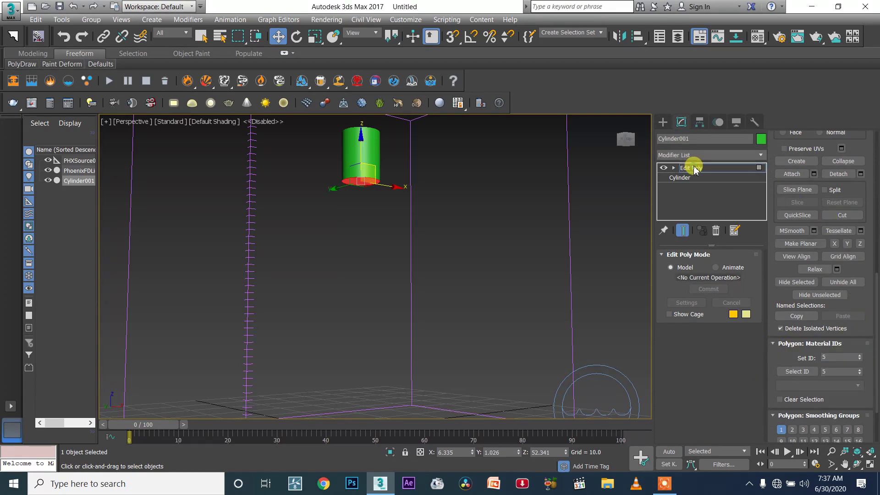
left_click(694, 168)
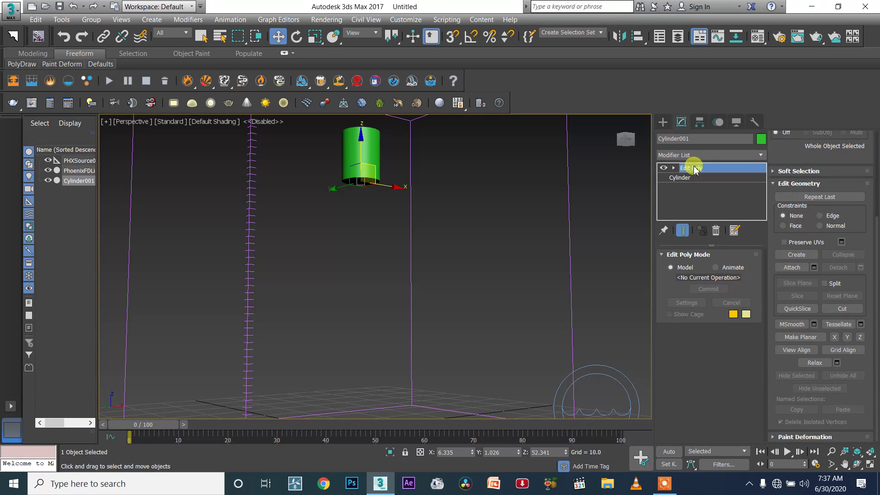
Set the liquid source's Polygon ID to 5 so that only the cylinder's bottom face emits
left_click(615, 380)
middle_click_drag(595, 369, 588, 326)
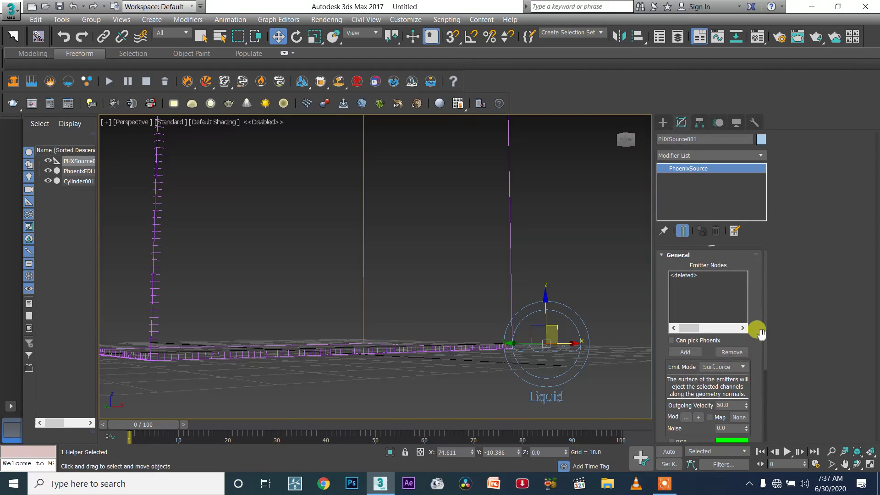
scroll(761, 367, "down", 5)
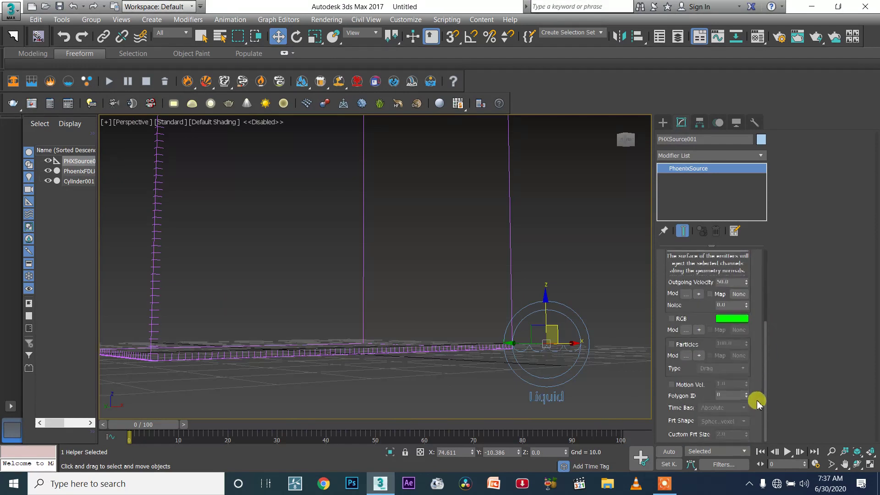
left_click(720, 395)
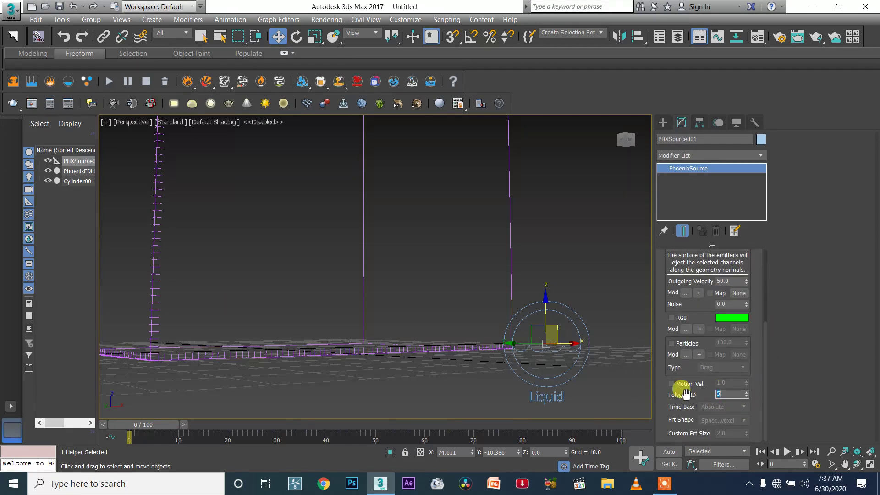
left_click(587, 295)
Run the Phoenix FD simulation, pause it at about frame 33, and check the cylinder for emitted liquid
middle_click_drag(550, 282, 429, 239, "alt")
left_click(110, 81)
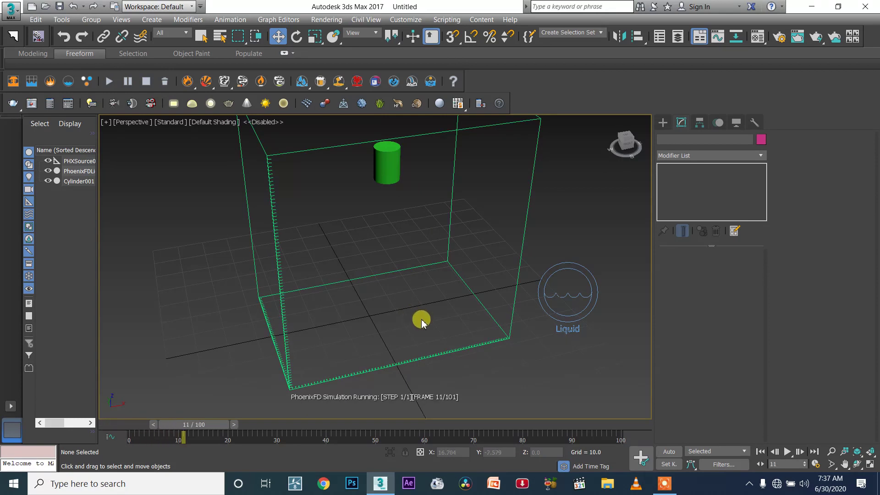
middle_click_drag(427, 324, 429, 297, "alt")
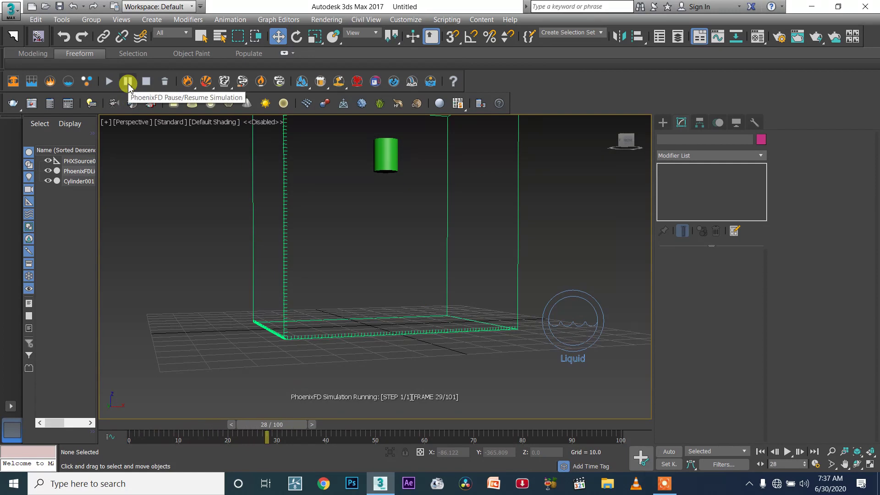
left_click(128, 82)
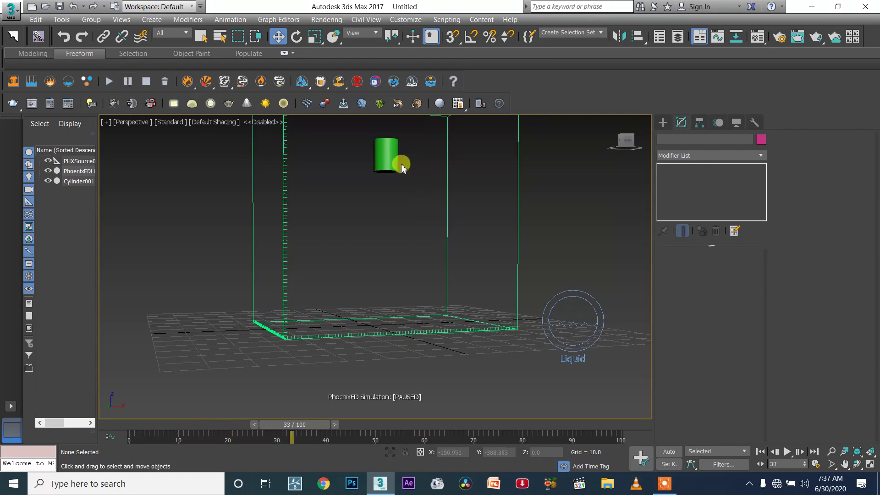
scroll(389, 161, "up", 8)
scroll(409, 167, "down", 8)
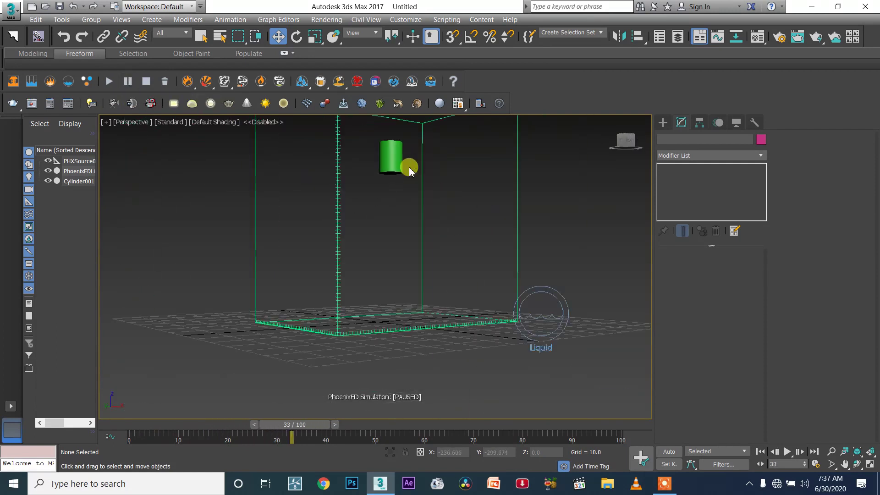
Replace the deleted entry in the liquid source's emitter nodes with the cylinder
left_click(538, 305)
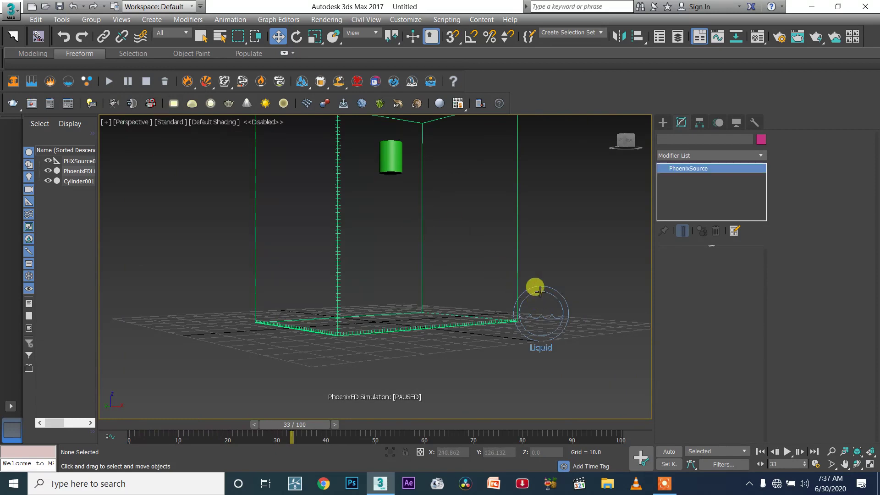
left_click(693, 276)
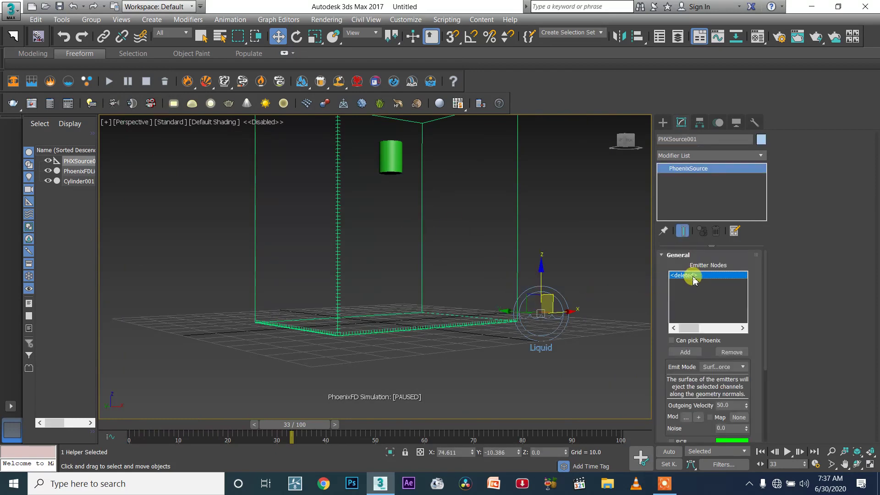
left_click(731, 352)
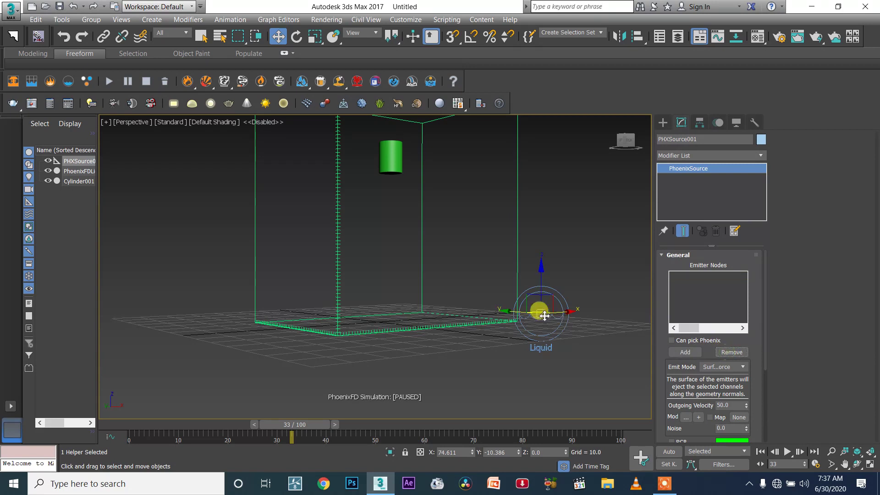
left_click(686, 352)
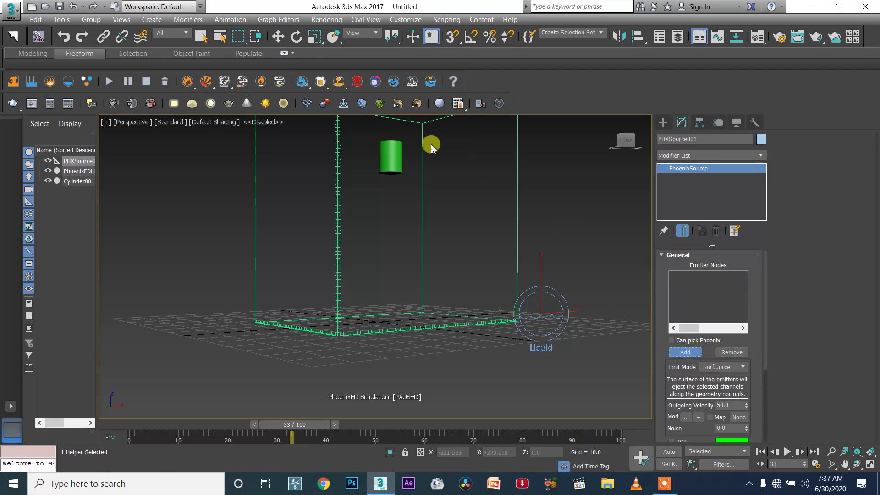
left_click(392, 153)
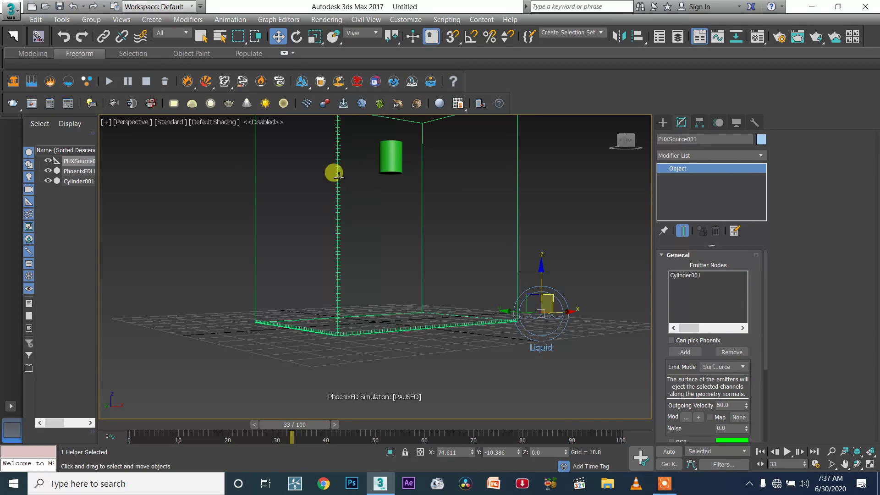
Stop the paused simulation and delete the liquid simulator's cache files
left_click(146, 82)
left_click(165, 81)
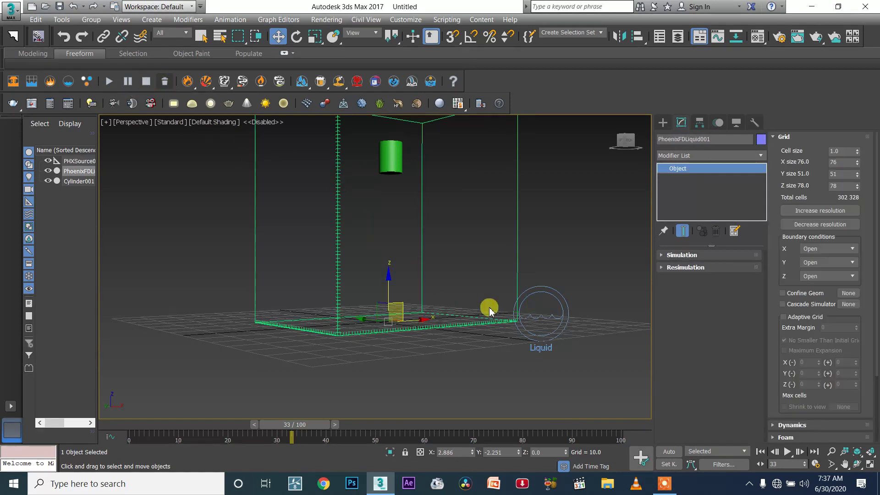
left_click(530, 277)
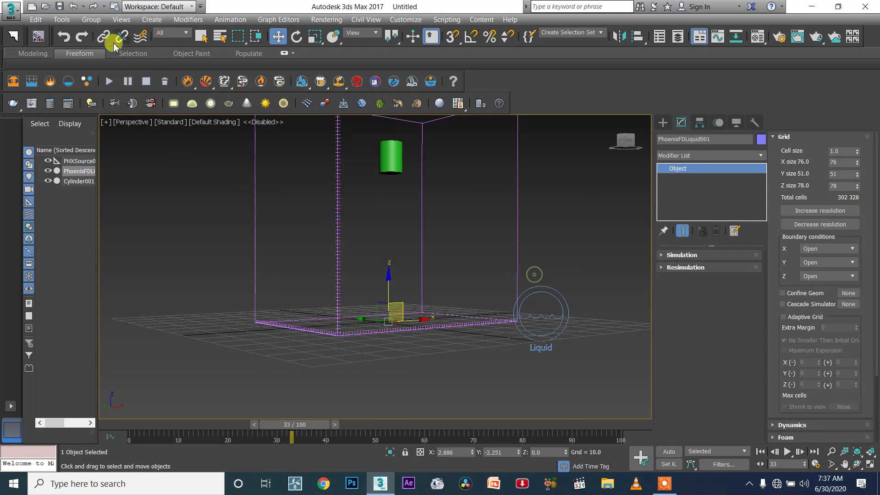
Run the liquid simulation again, watch the flow below the cylinder, and pause it at about frame 14
left_click(108, 83)
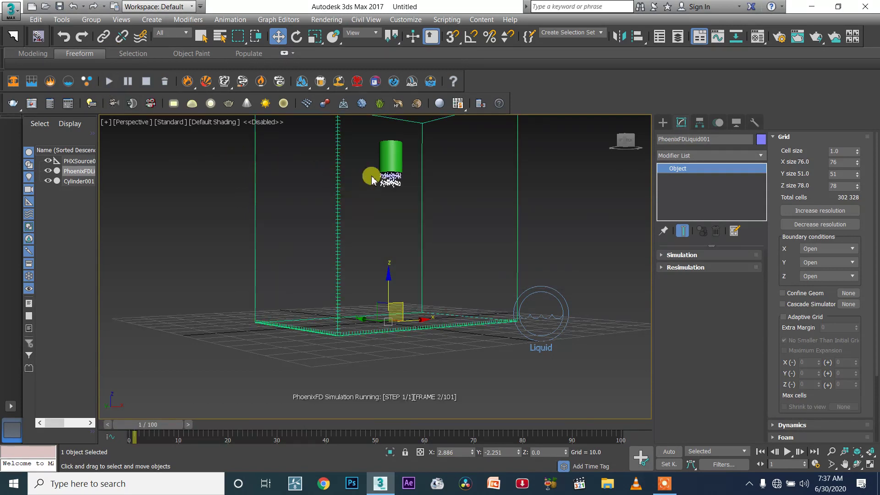
scroll(395, 197, "up", 3)
scroll(420, 248, "down", 4)
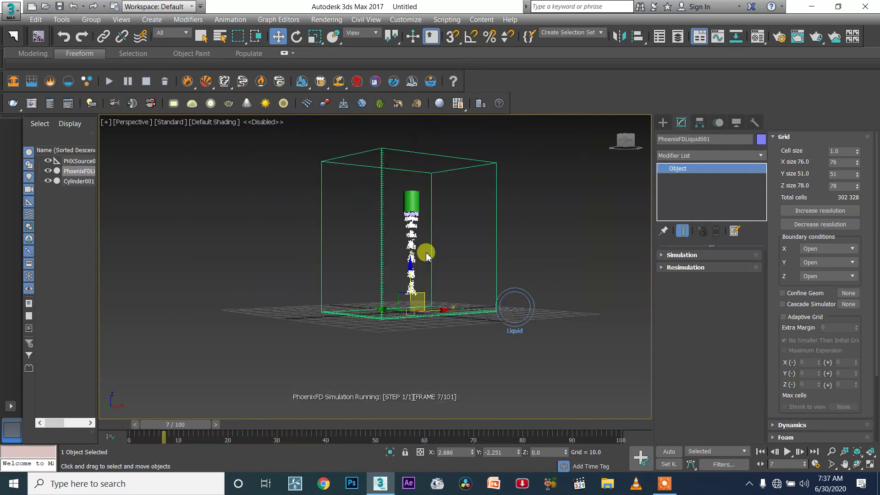
scroll(408, 260, "up", 2)
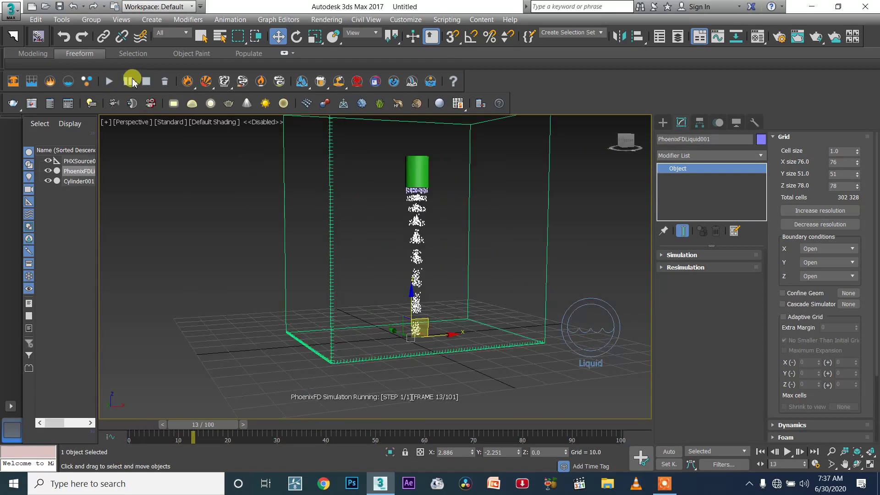
left_click(129, 82)
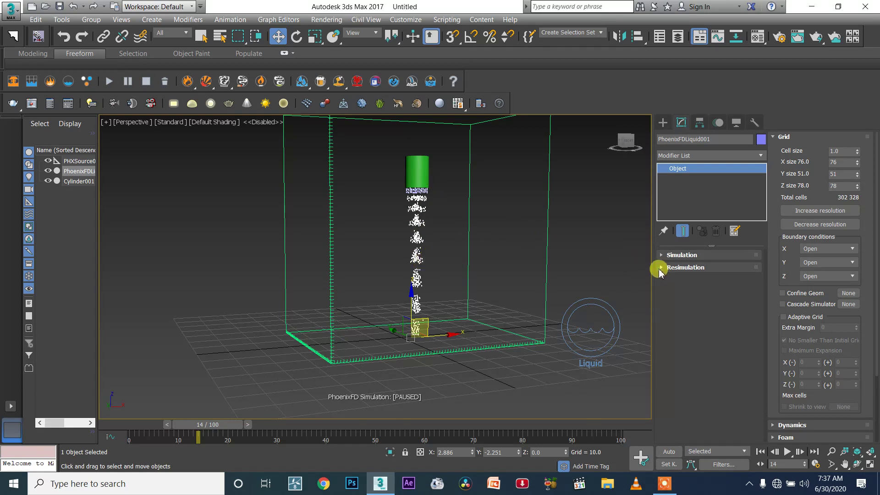
Collapse the liquid simulator's Grid settings and open its Dynamics settings
left_click(660, 269)
left_click(661, 269)
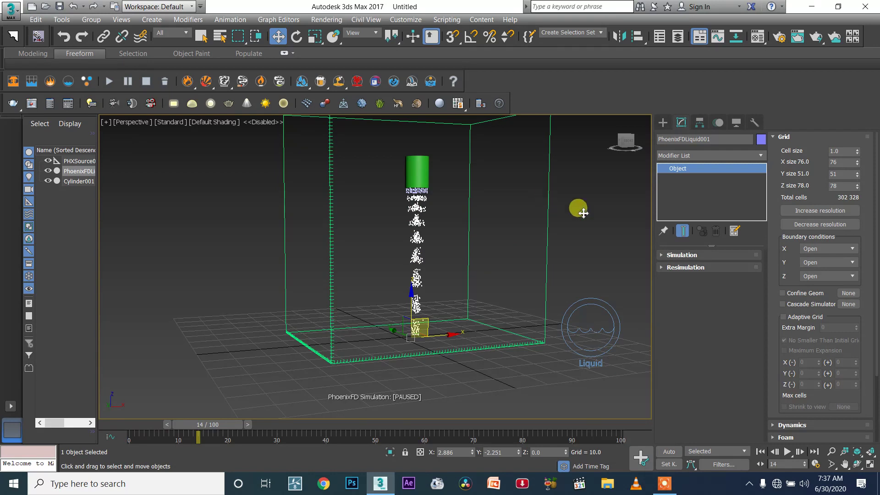
left_click(779, 136)
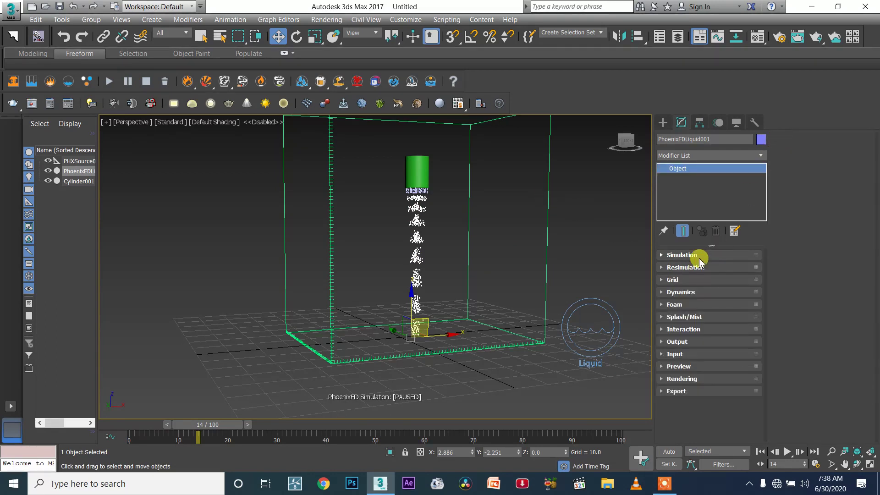
left_click(681, 293)
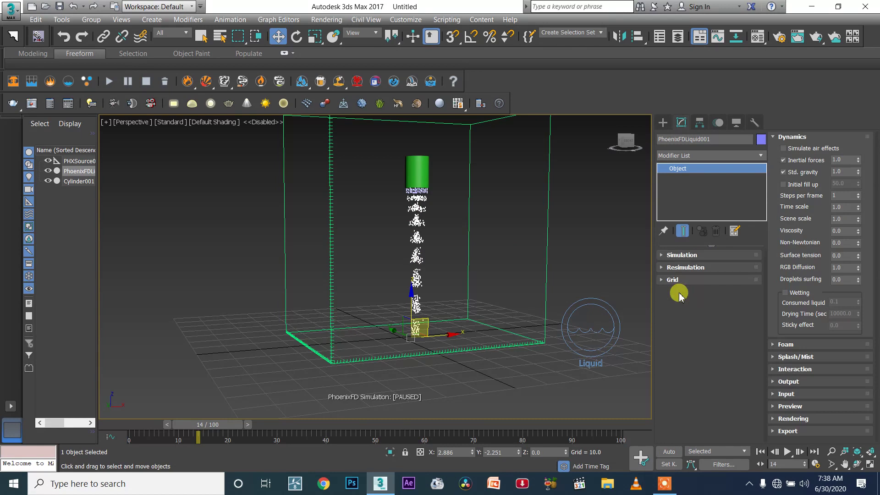
left_click(665, 483)
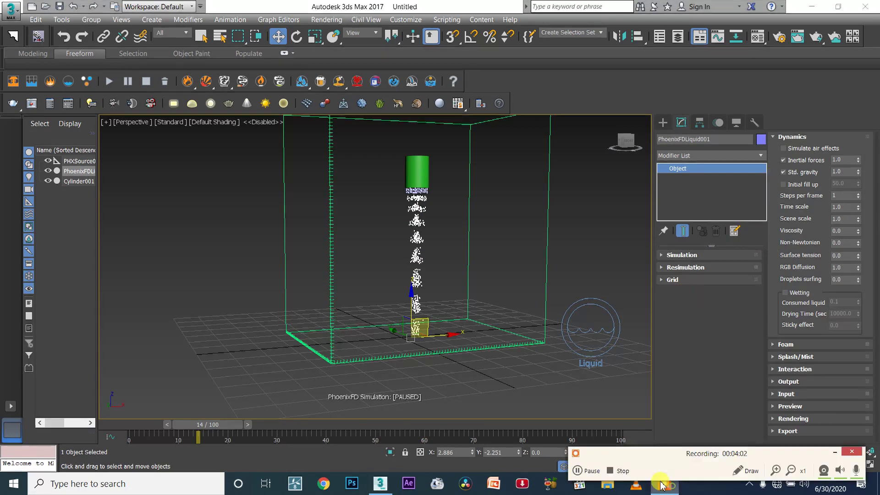
left_click(835, 455)
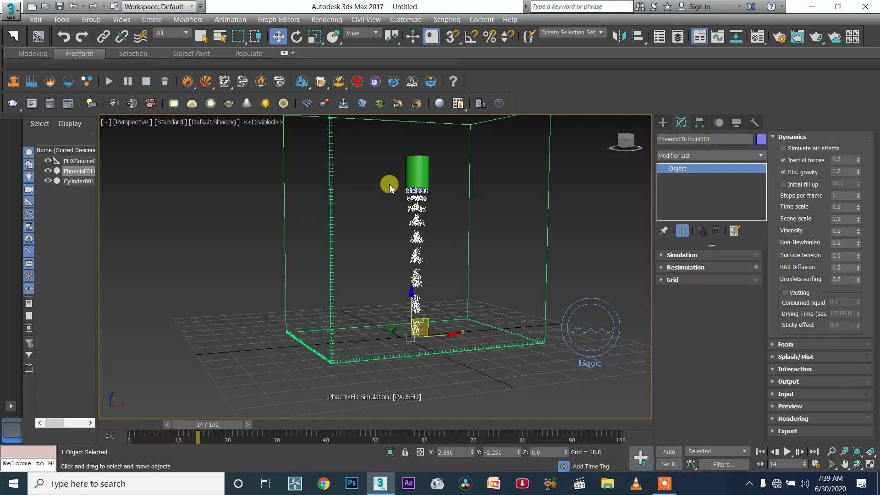
Set the liquid simulator's Std. gravity to 0.5 in the Dynamics settings
left_click(470, 223)
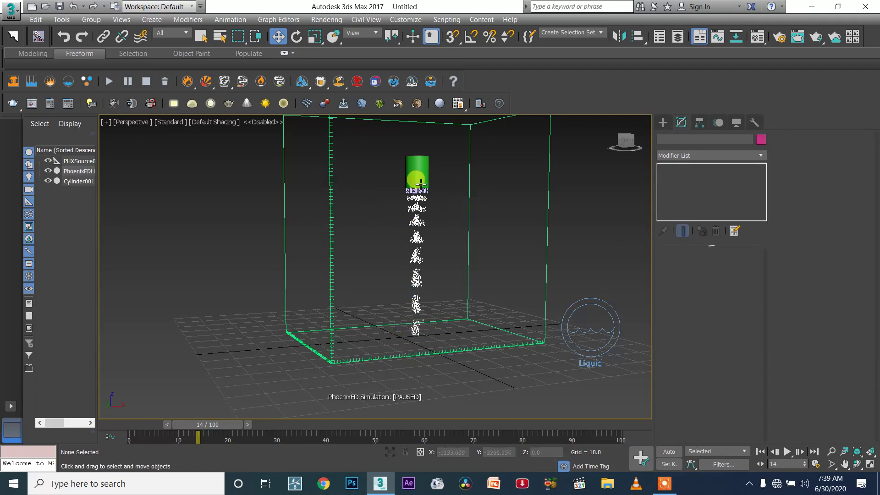
left_click(469, 183)
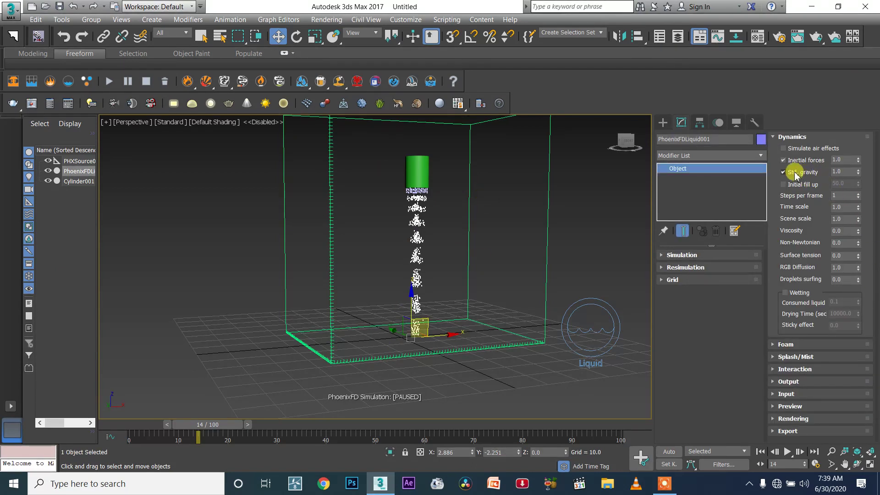
left_click(845, 171)
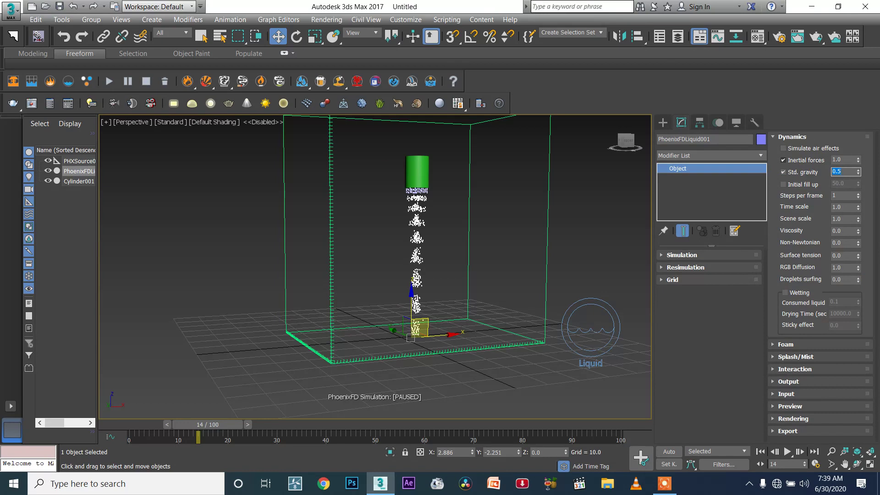
left_click(436, 231)
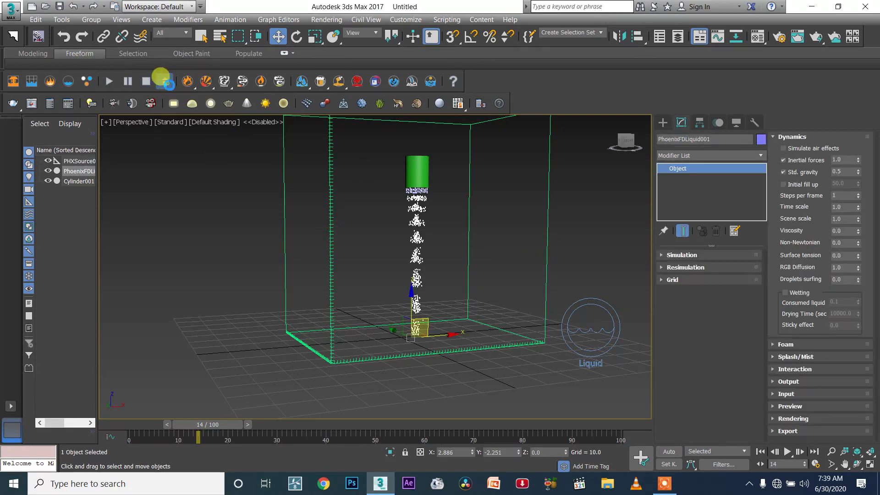
Delete the simulator's cache files and rerun the liquid simulation with the reduced gravity
left_click(164, 81)
left_click(528, 277)
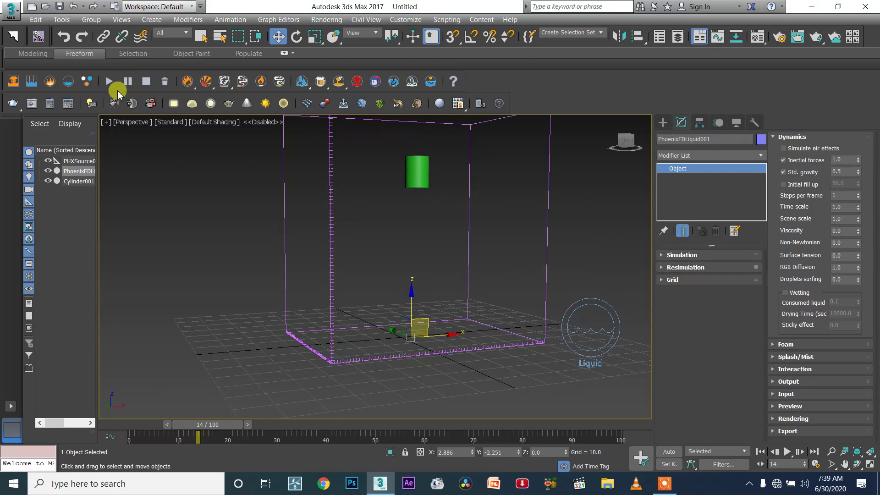
left_click(113, 85)
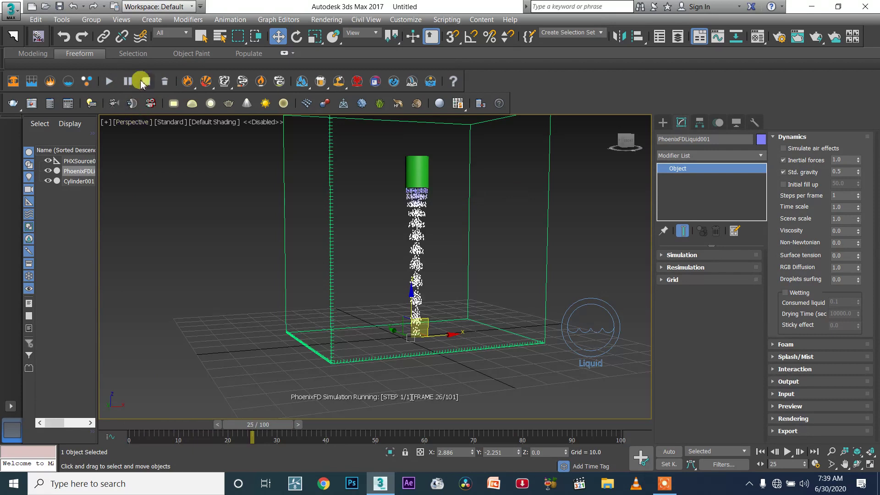
Delete the reduced-gravity simulation's cache files and turn off Std. gravity on the liquid simulator
left_click(161, 82)
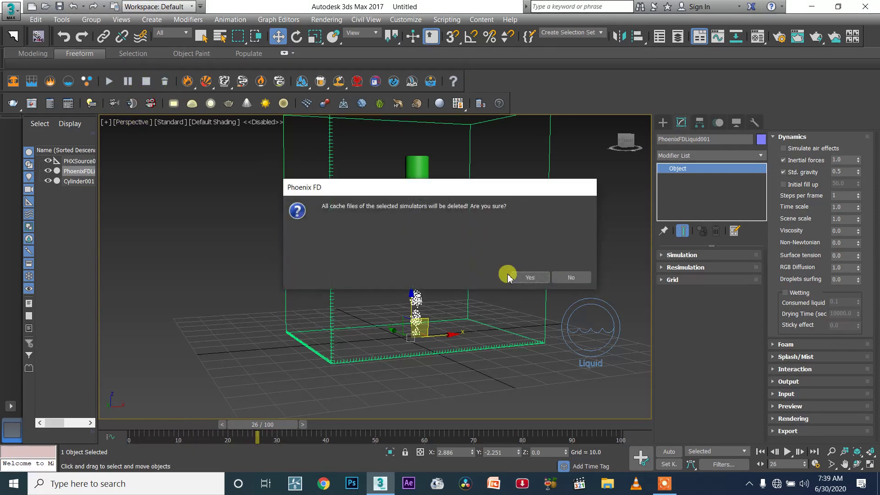
left_click(526, 277)
left_click(461, 223)
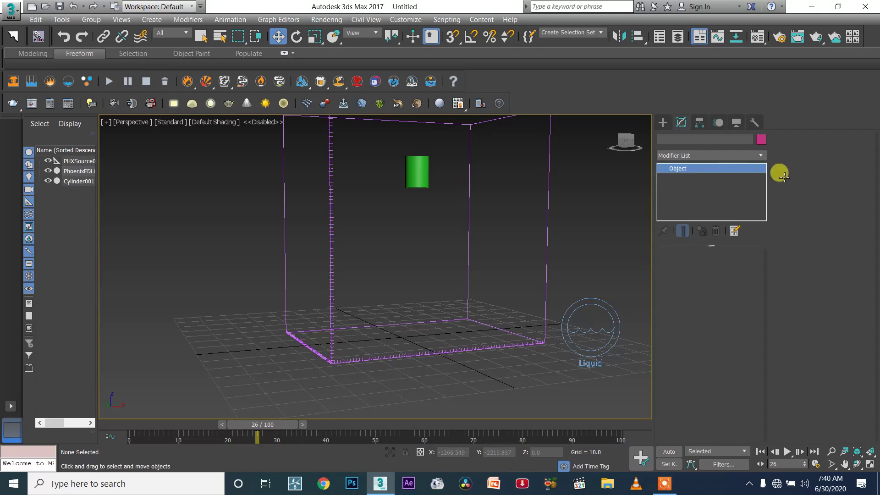
key("ctrl+z")
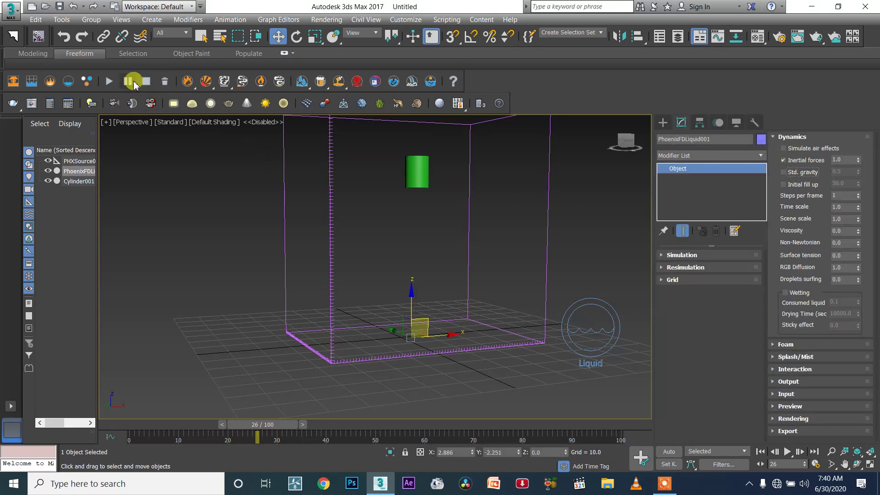
Simulate the liquid without standard gravity up to about frame 29 and clear the resulting cache files
left_click(110, 82)
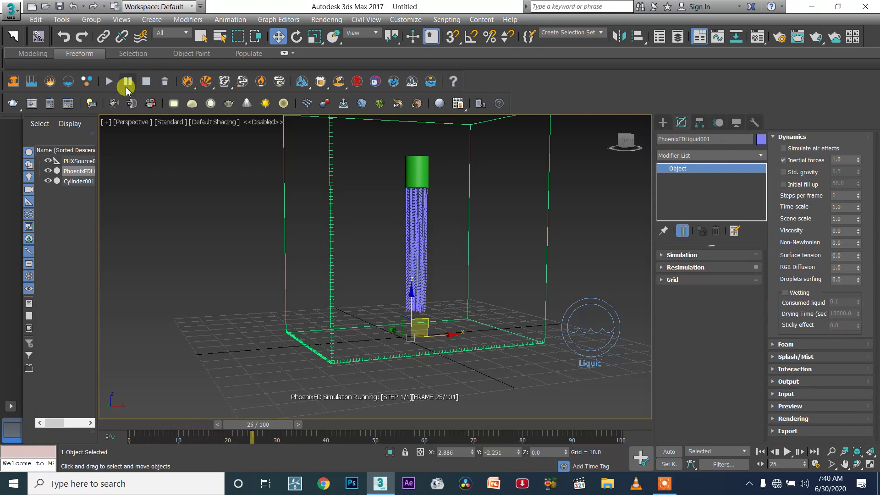
left_click(127, 81)
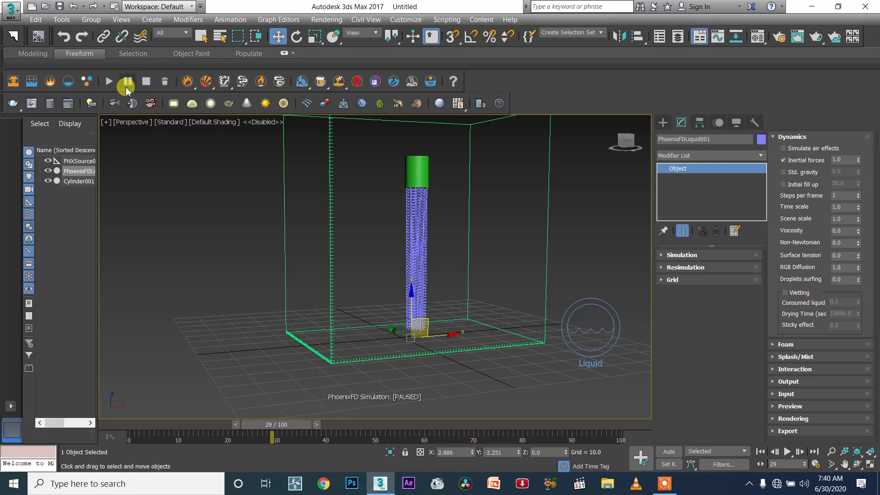
left_click(164, 81)
left_click(527, 277)
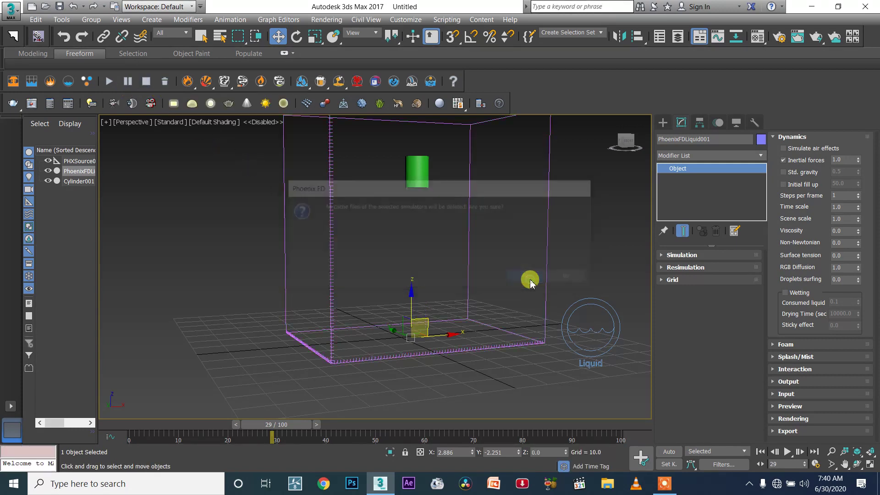
Return to frame 0, turn Std. gravity back on for the liquid simulator and set it to -3.15
left_click(472, 195)
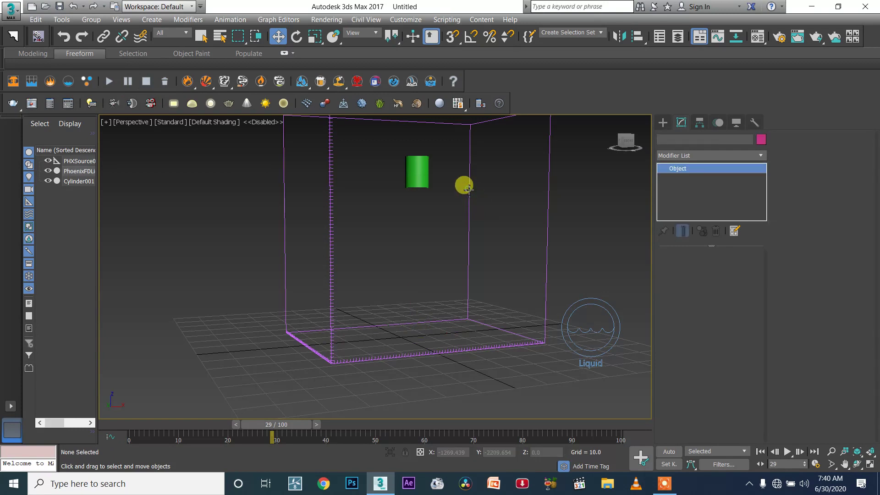
left_click(459, 184)
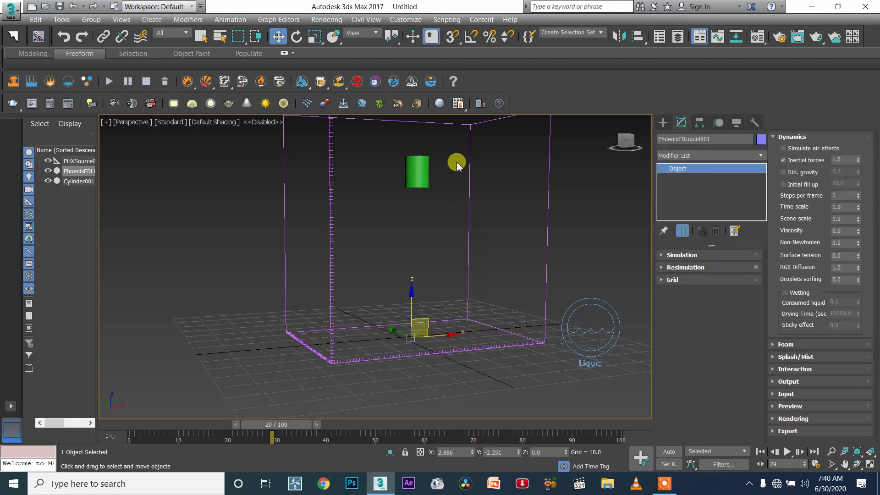
left_click(415, 173)
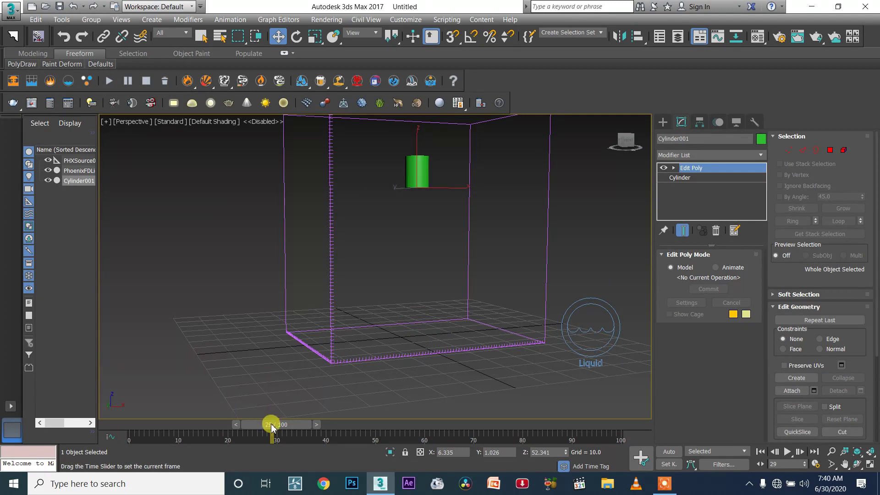
left_click_drag(272, 424, 39, 386)
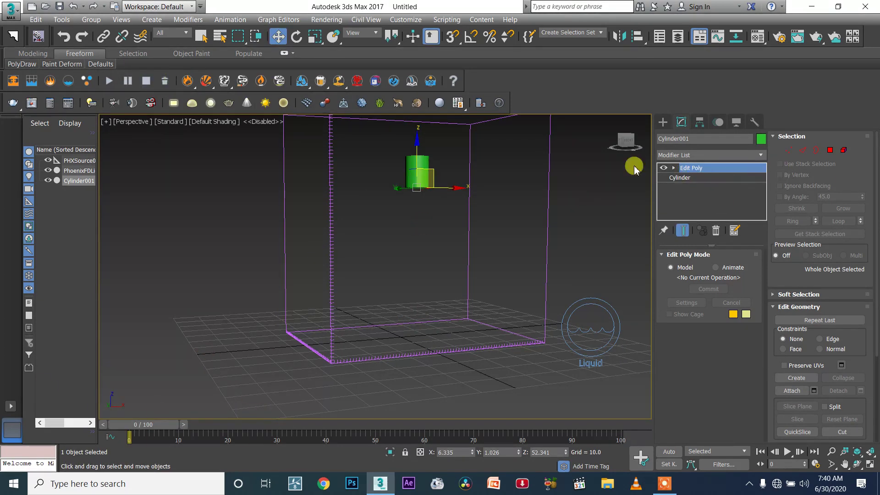
left_click(548, 190)
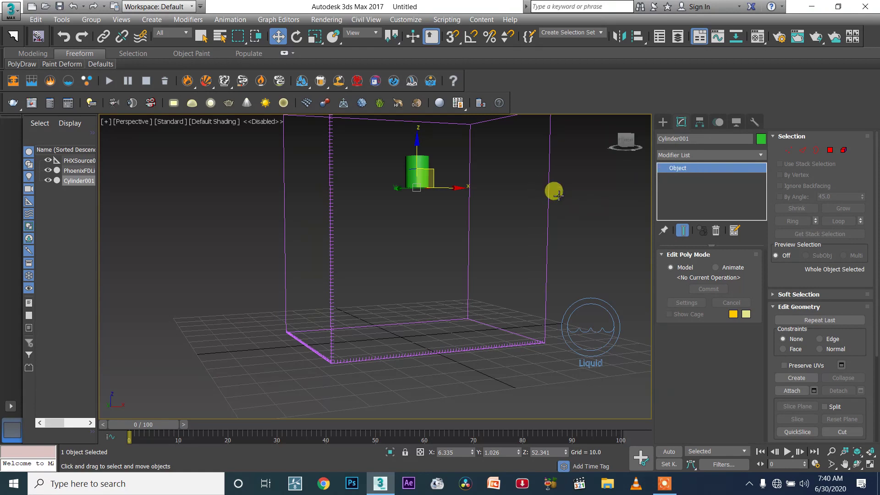
left_click(551, 208)
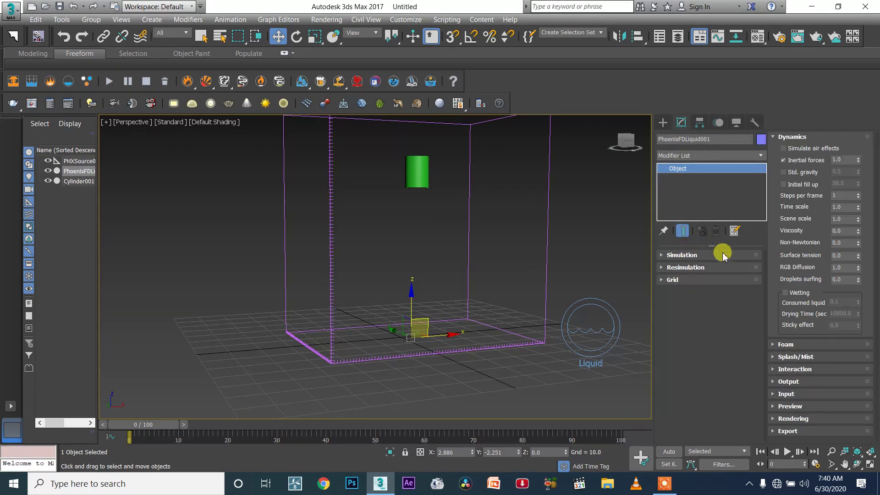
left_click(784, 172)
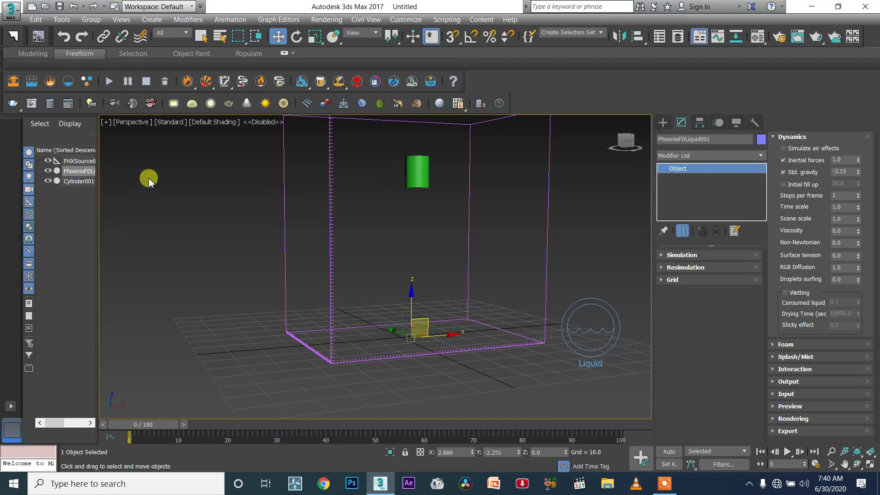
Run the liquid simulation with the negative gravity up to about frame 24
left_click(118, 83)
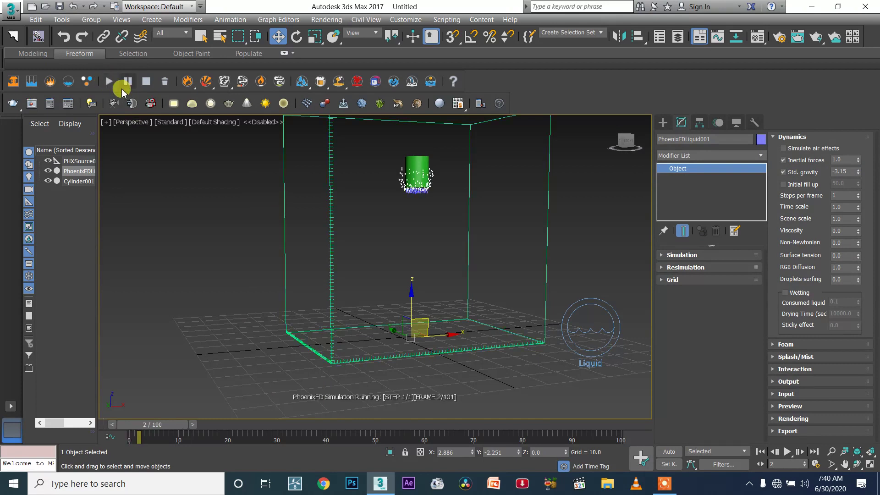
middle_click_drag(419, 174, 422, 260)
scroll(422, 259, "up", 3)
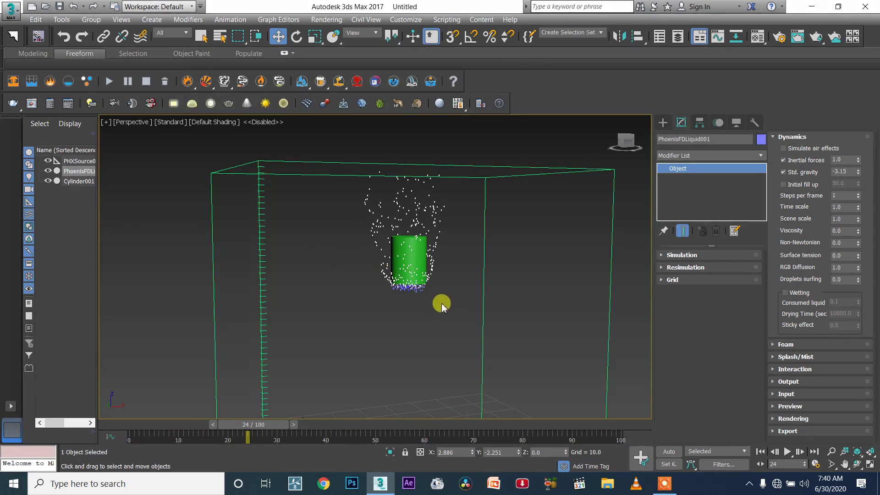
scroll(447, 333, "down", 4)
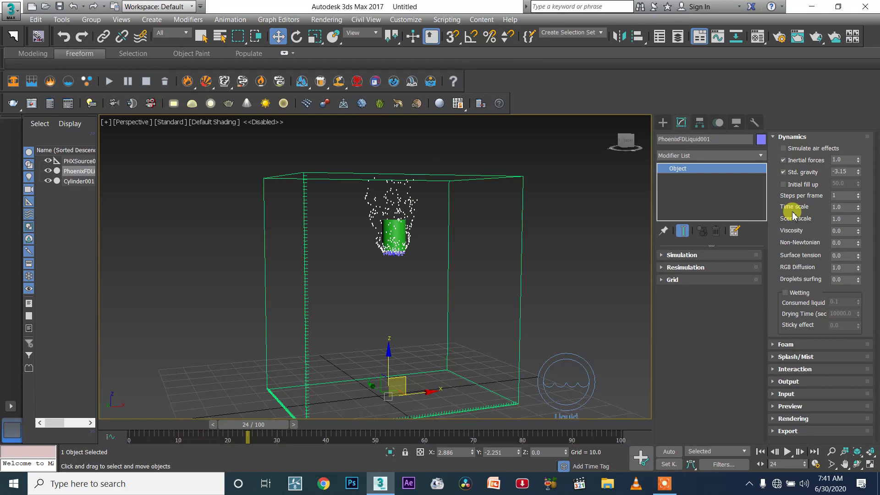
Turn on Show Mesh in the simulator's Preview settings and inspect the liquid surface around the cylinder
left_click(822, 408)
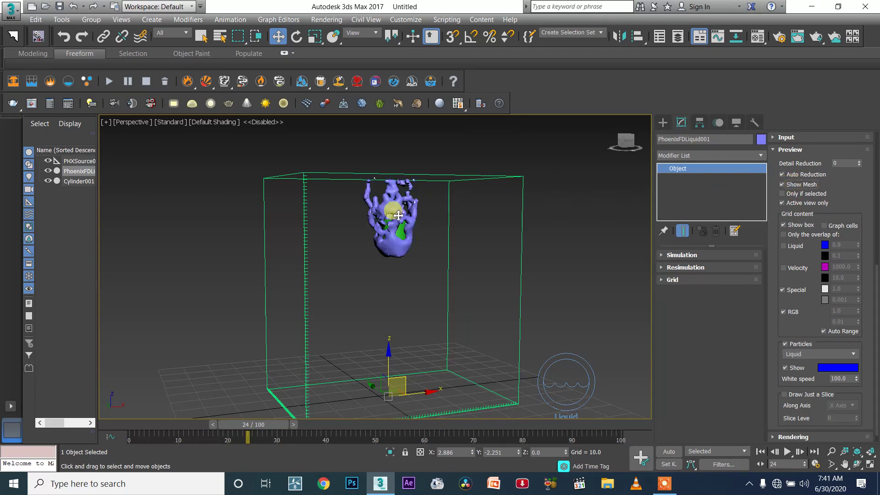
scroll(373, 214, "up", 3)
scroll(408, 230, "up", 3)
scroll(404, 220, "down", 3)
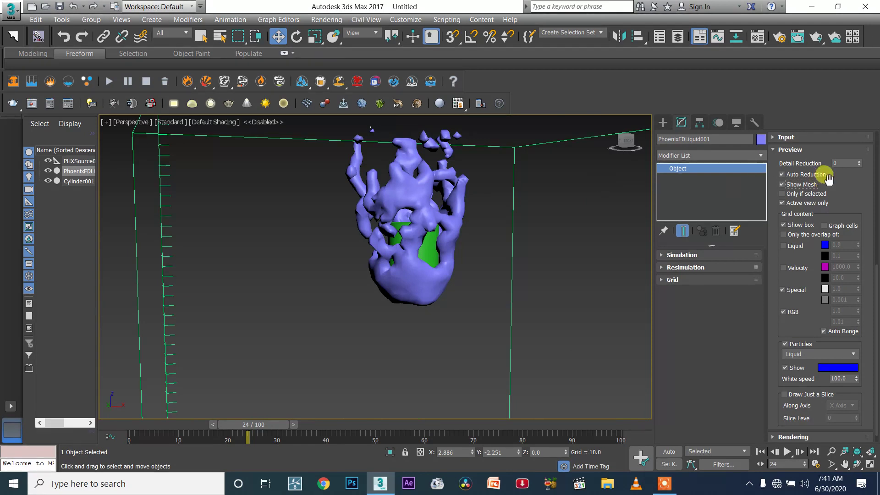
scroll(505, 248, "down", 3)
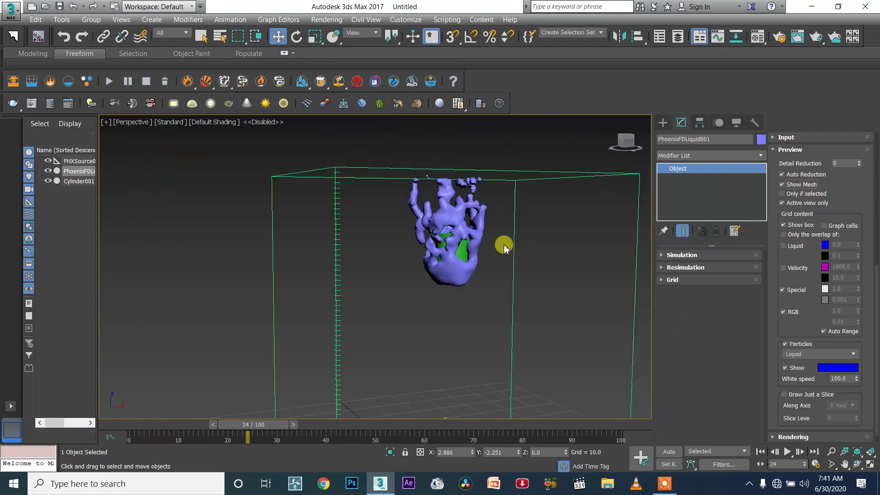
scroll(506, 252, "down", 4)
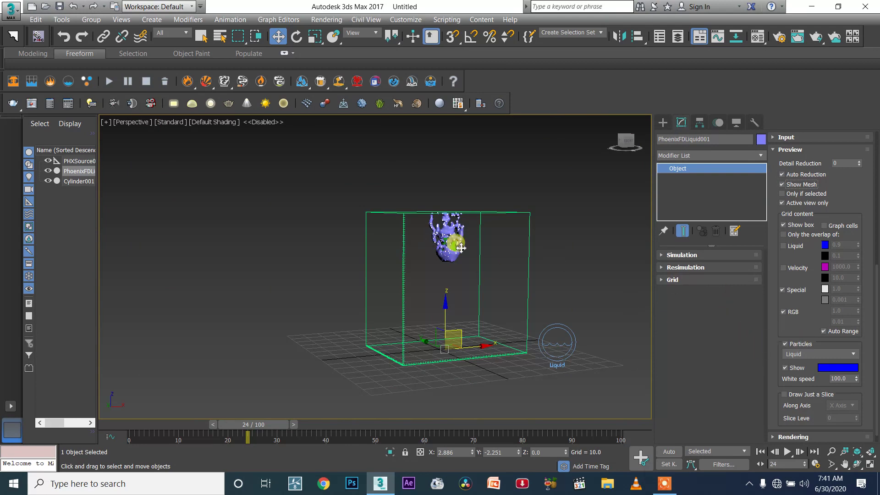
Switch the mesh preview off and on to compare it with the particles, and disable the Particles preview
left_click(783, 185)
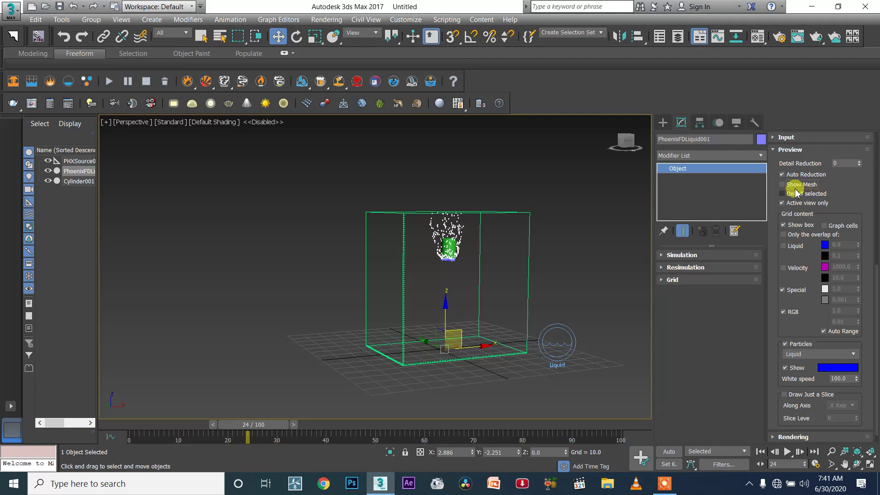
left_click(783, 184)
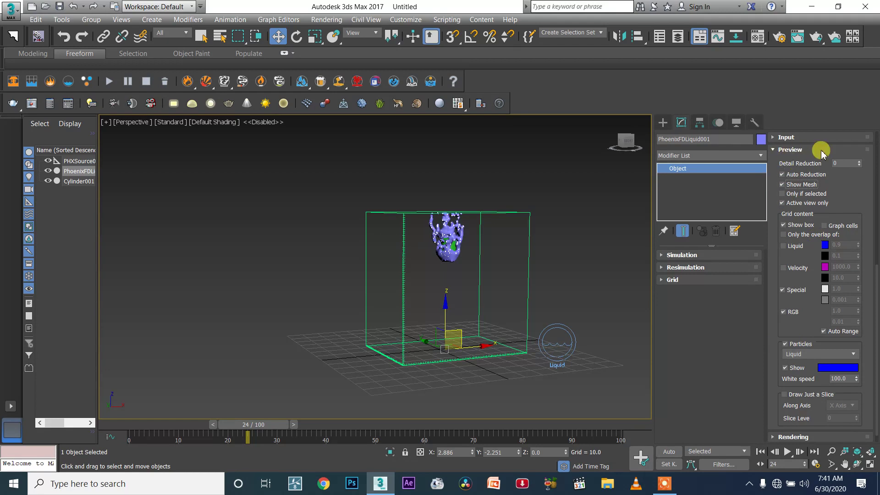
left_click(785, 345)
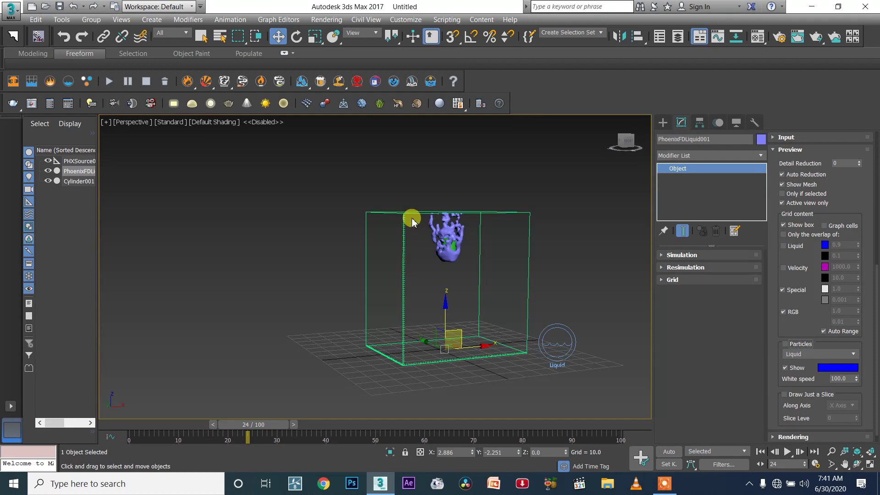
scroll(455, 241, "up", 6)
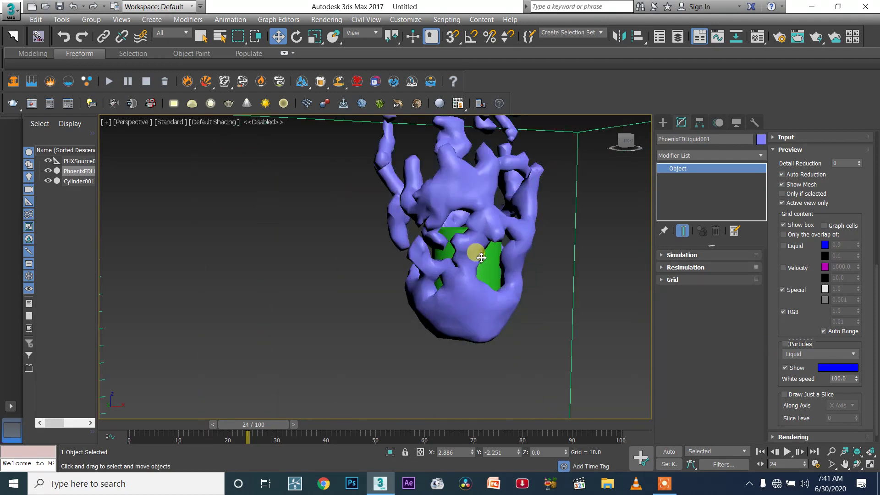
scroll(545, 292, "down", 6)
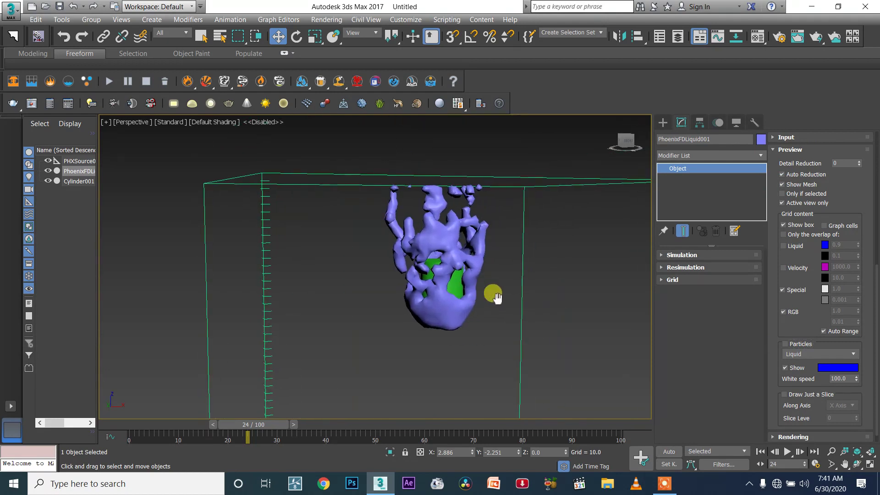
Rerun the negative-gravity simulation with the mesh preview, view it from different angles and pause at about frame 60
left_click(109, 82)
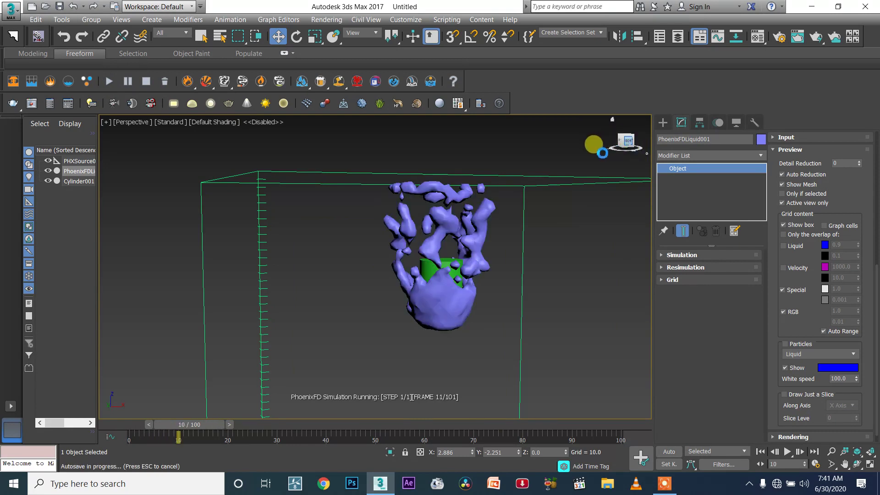
left_click_drag(625, 140, 581, 152)
middle_click_drag(382, 417, 353, 414, "alt")
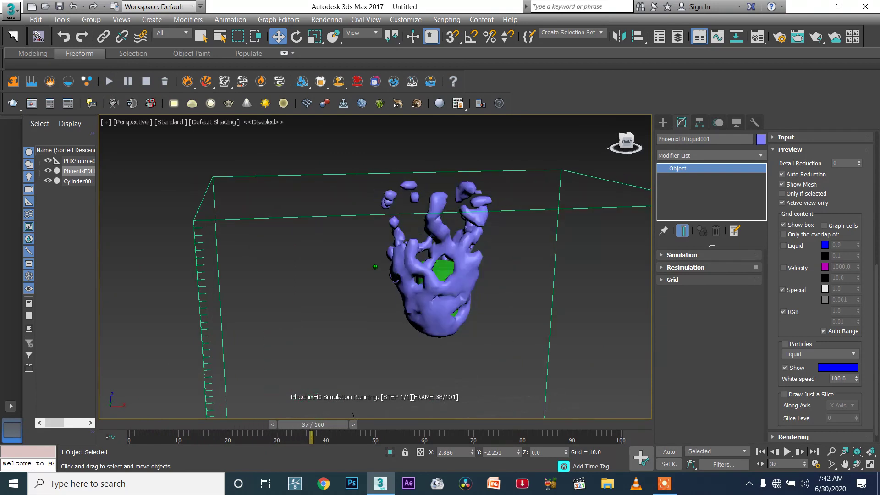
middle_click_drag(353, 415, 367, 403, "alt")
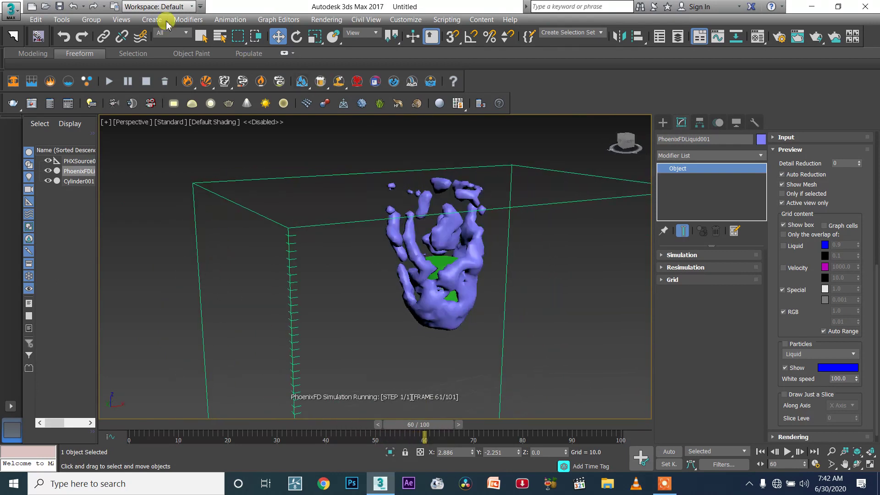
left_click(134, 83)
Play back the simulated frames from frame 0, stop the playback and return to the first frame
left_click_drag(424, 424, 127, 428)
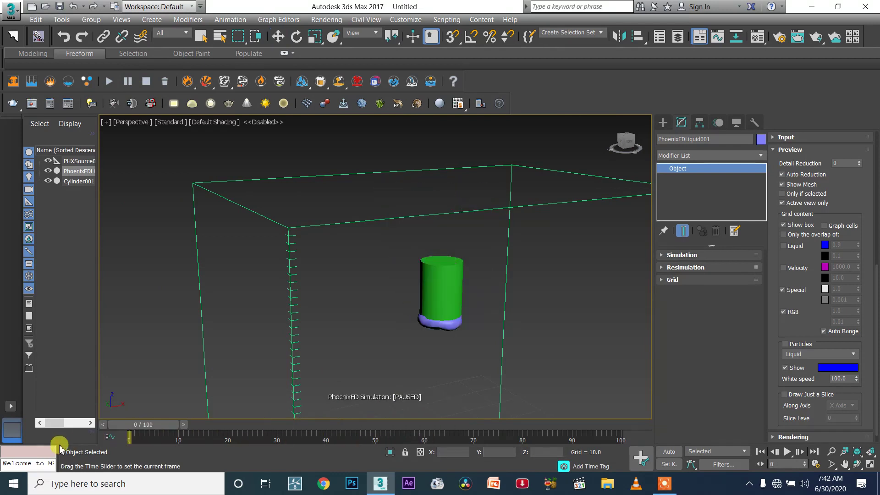
left_click(781, 451)
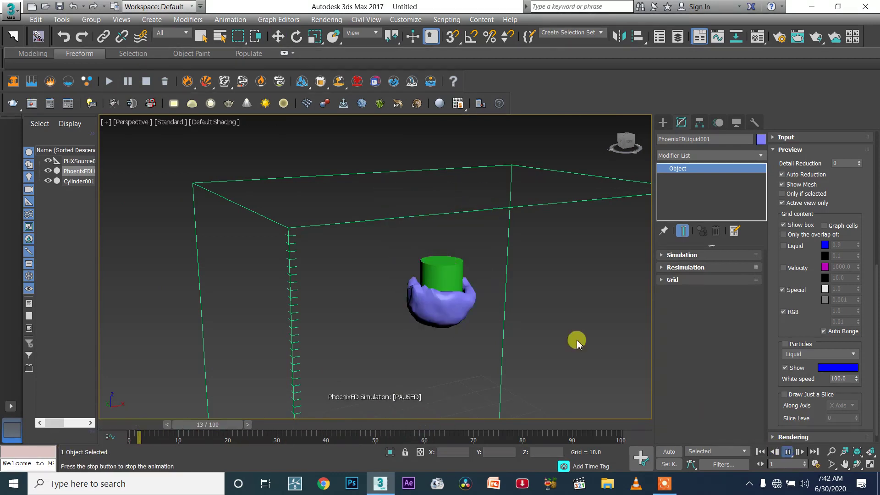
left_click(786, 451)
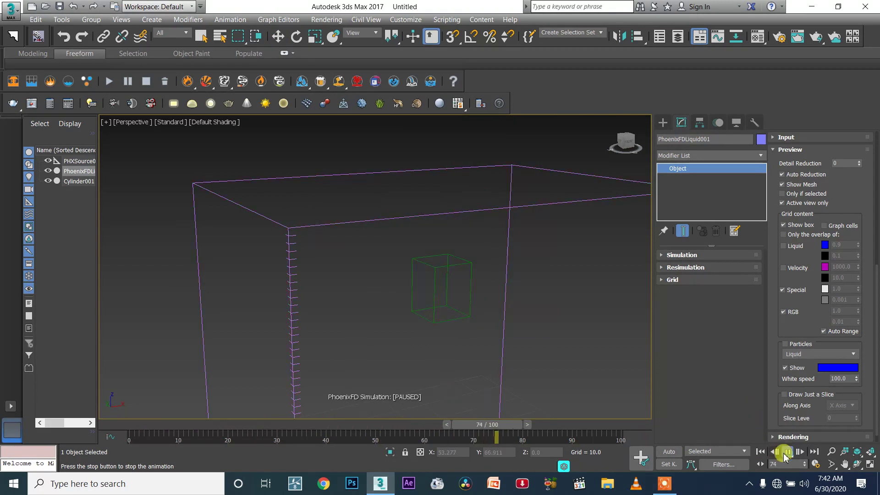
key("w")
key("d")
left_click_drag(568, 424, 62, 333)
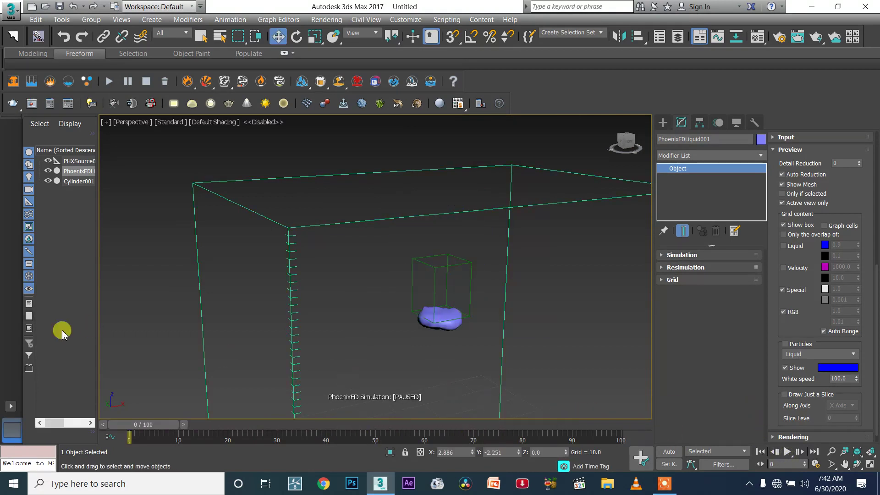
Delete the negative-gravity simulation's cache files and refresh the view at frame 0
left_click(164, 81)
left_click(531, 278)
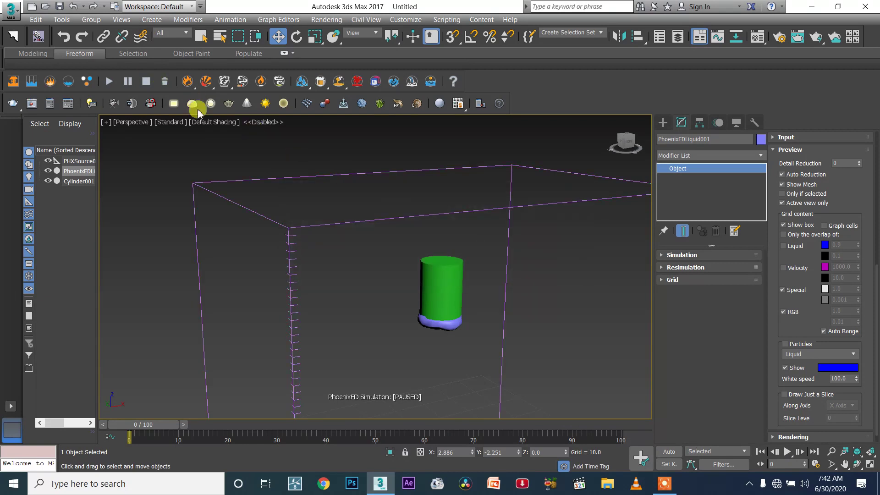
left_click(162, 83)
left_click(527, 279)
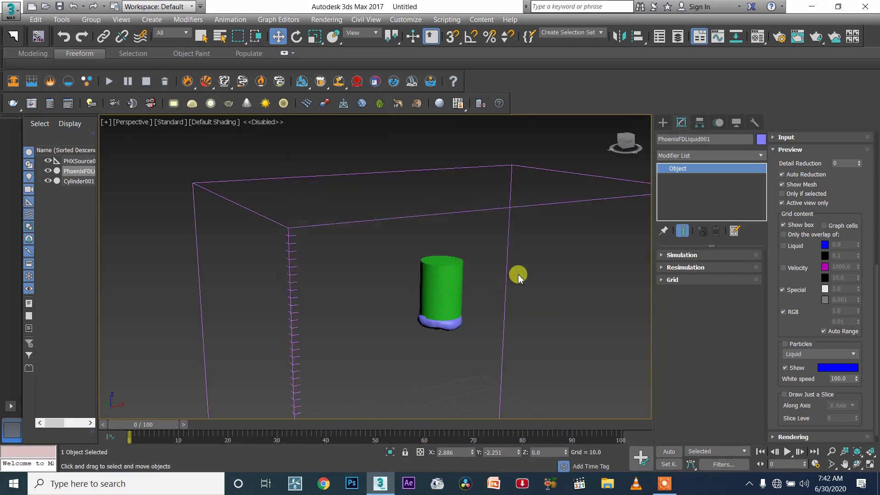
left_click(133, 430)
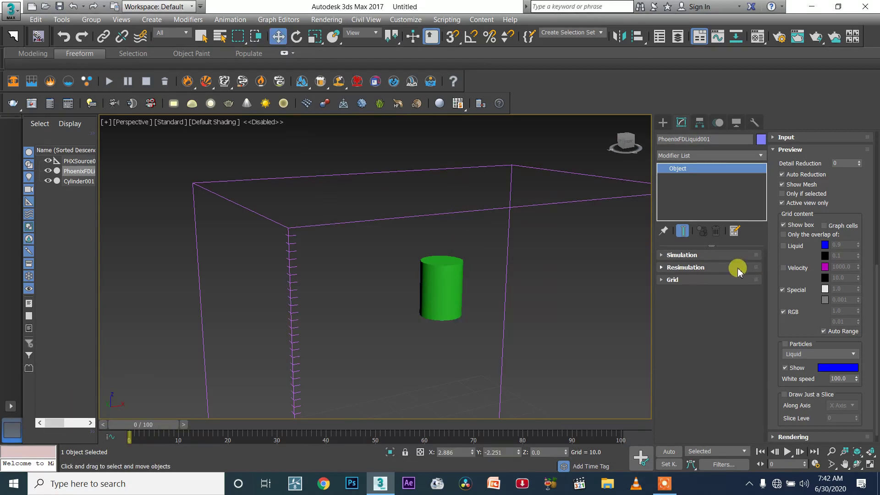
Set the liquid simulator's Std. gravity to 1.0 in the Dynamics settings
scroll(815, 166, "up", 1)
left_click_drag(816, 166, 862, 487)
scroll(825, 206, "down", 2)
scroll(825, 206, "up", 2)
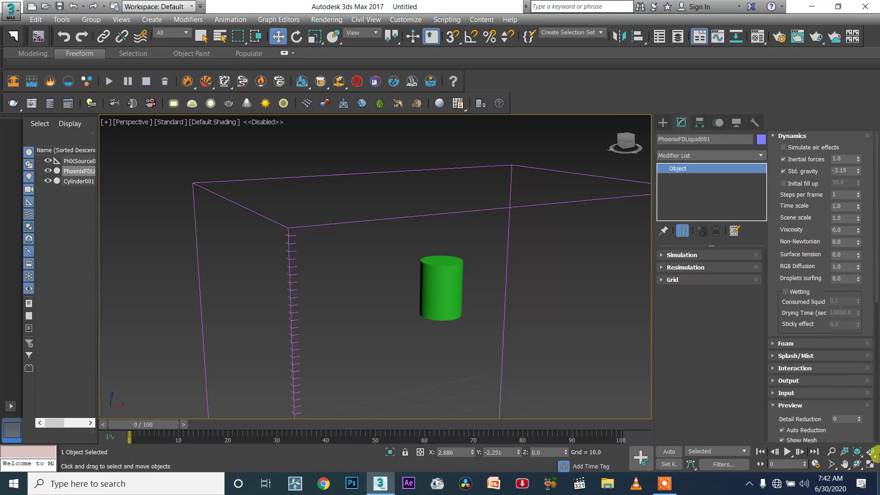
double_click(849, 171)
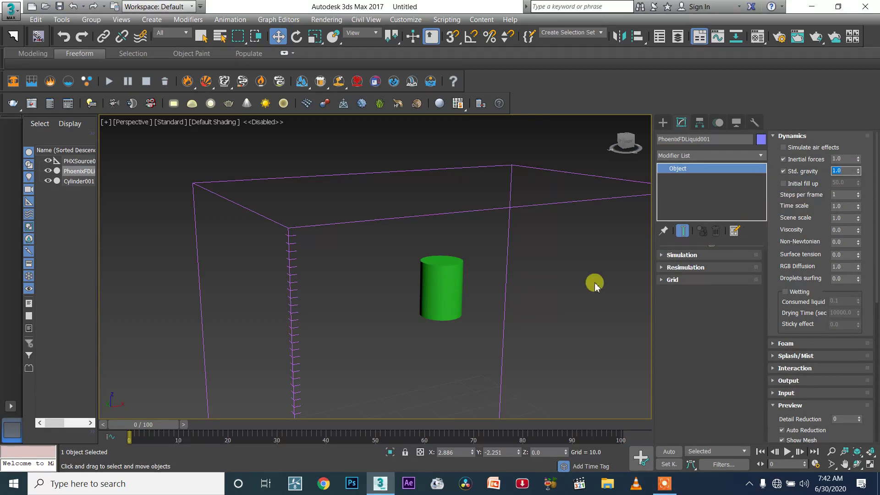
Run the liquid simulation with normal gravity, follow the falling stream and pause at about frame 16
middle_click_drag(596, 275, 539, 227)
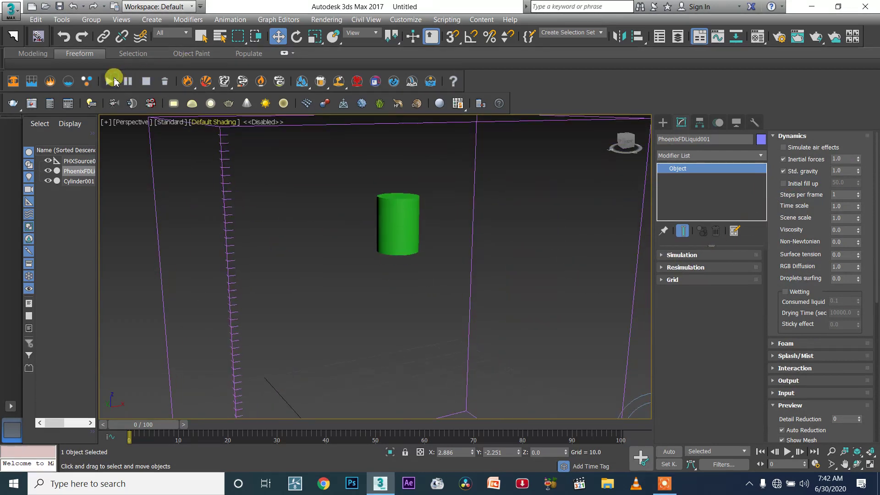
left_click(114, 82)
middle_click_drag(444, 297, 455, 263)
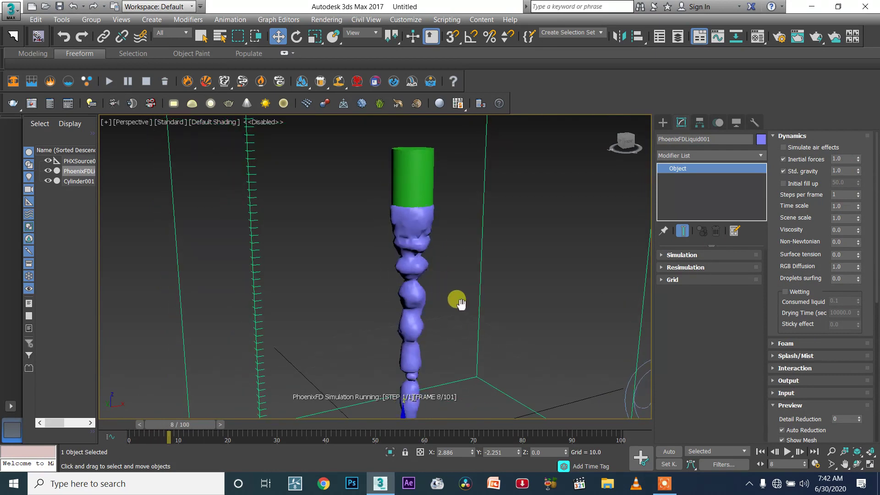
middle_click_drag(461, 302, 458, 305)
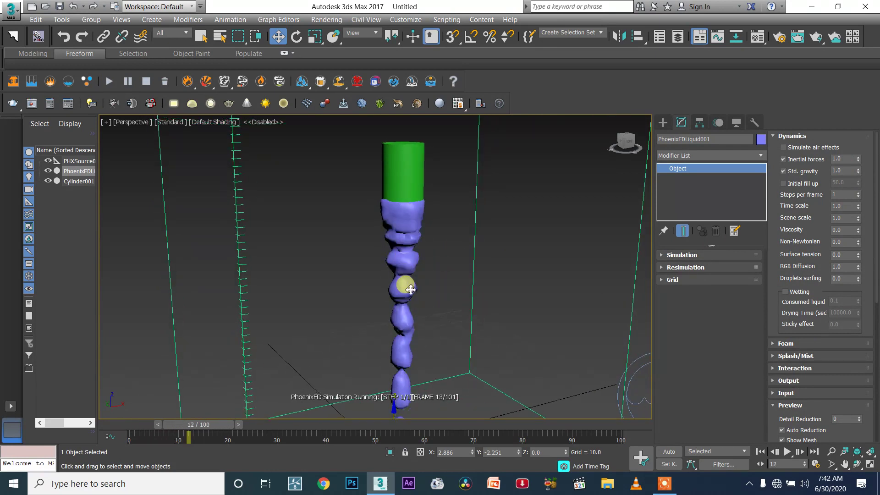
left_click(127, 81)
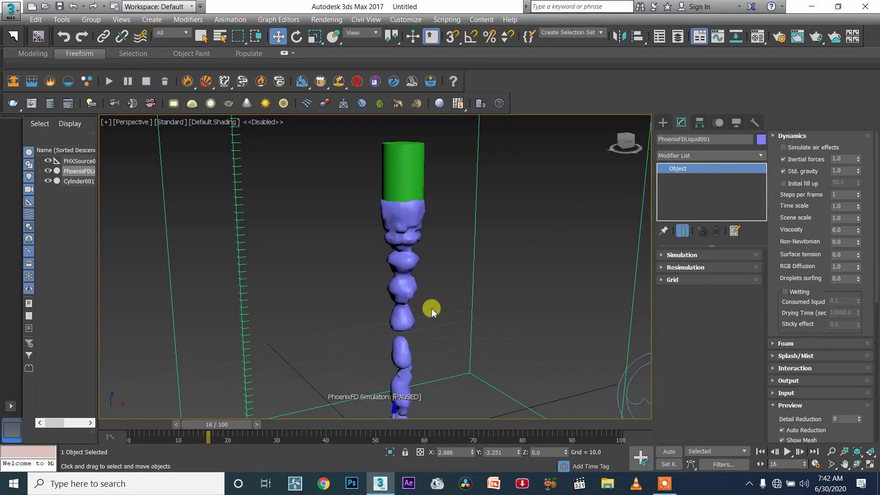
Examine the paused liquid stream and the empty floor of the simulator grid beneath it
key("z")
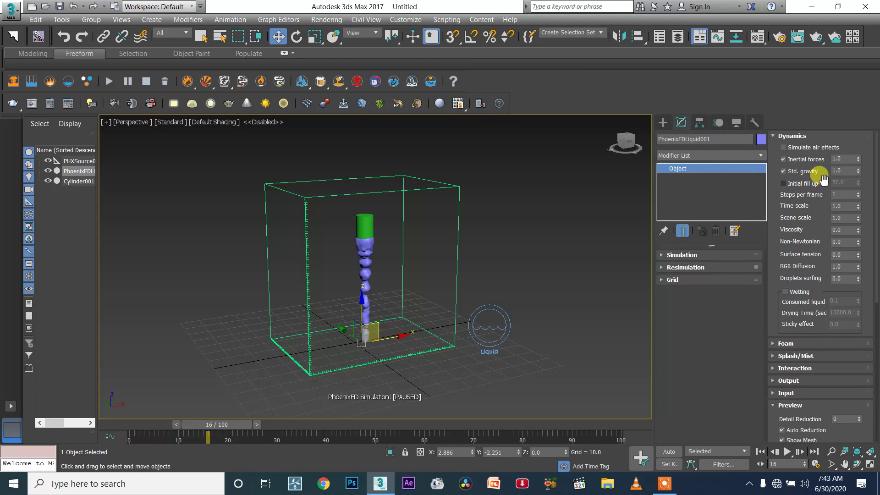
scroll(498, 241, "down", 3)
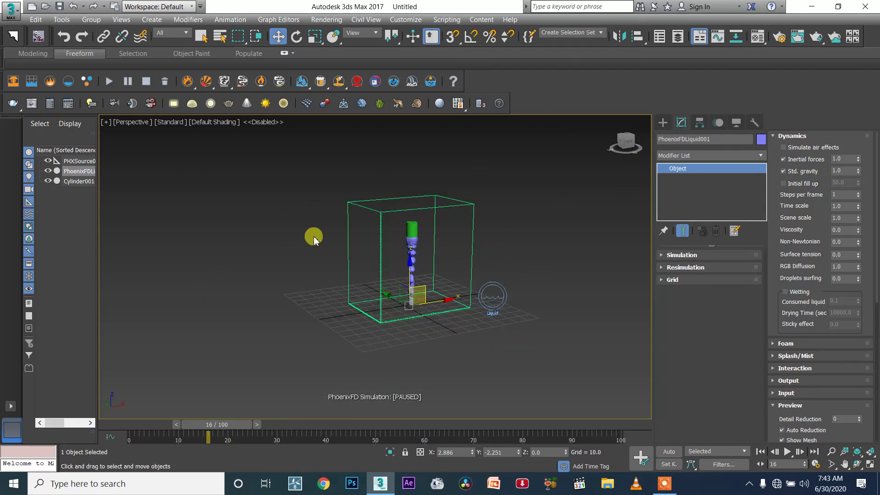
scroll(385, 183, "up", 3)
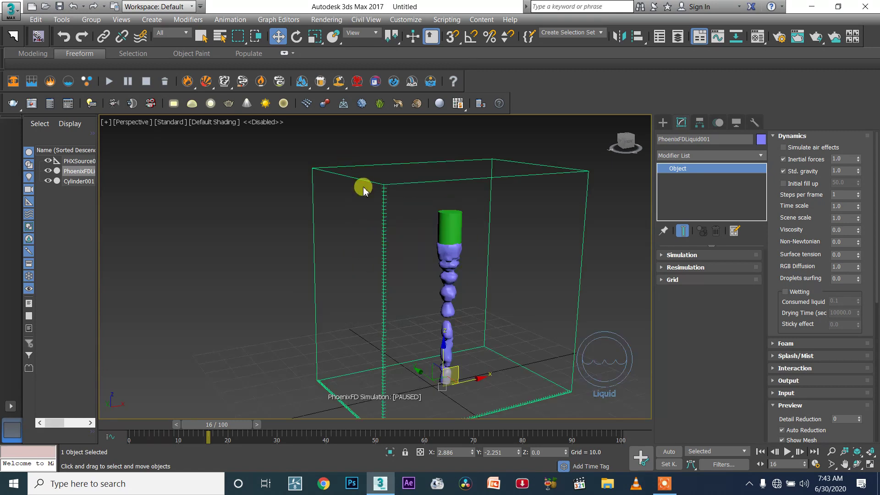
scroll(391, 197, "up", 3)
scroll(391, 197, "up", 3)
scroll(310, 220, "up", 4)
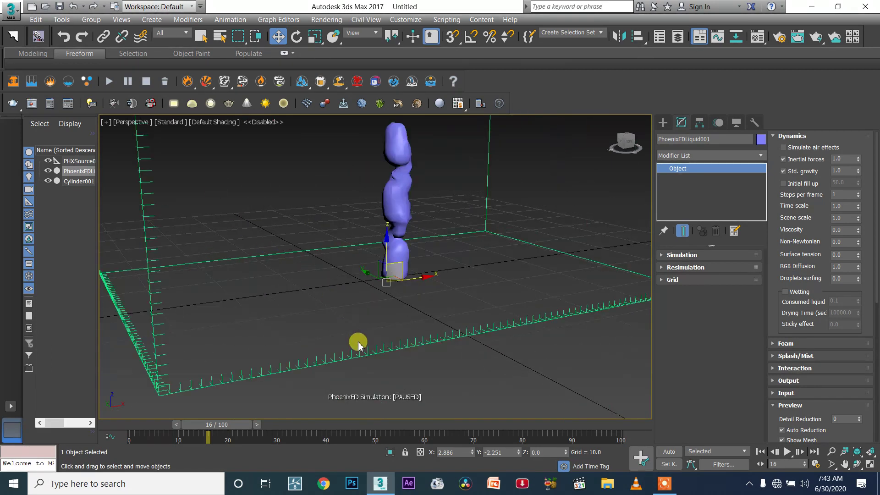
scroll(293, 287, "up", 2)
scroll(373, 285, "up", 2)
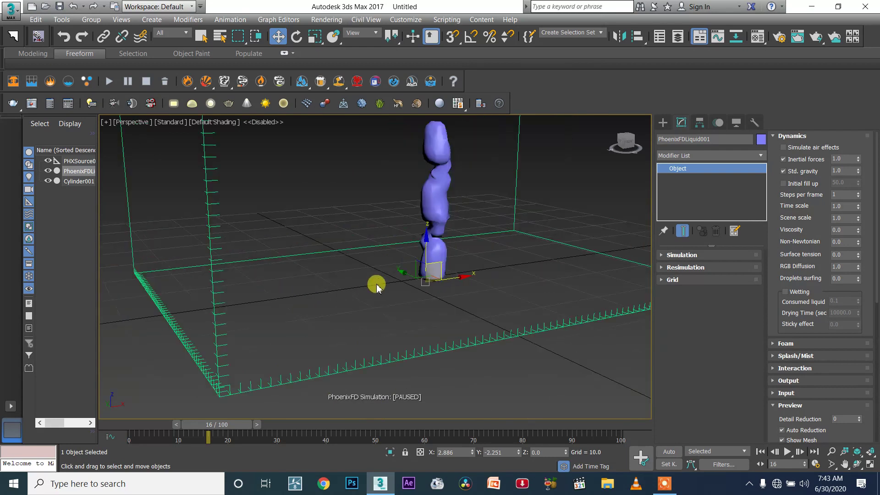
scroll(381, 279, "up", 3)
scroll(381, 268, "down", 2)
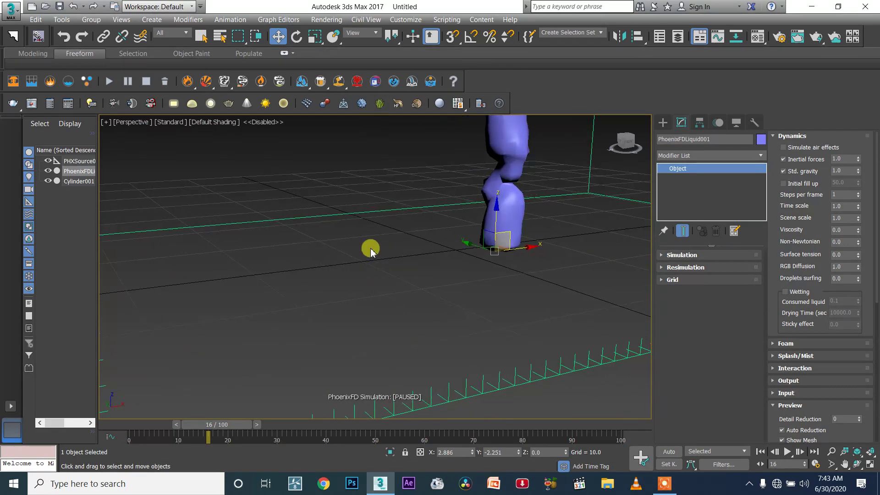
scroll(370, 249, "down", 2)
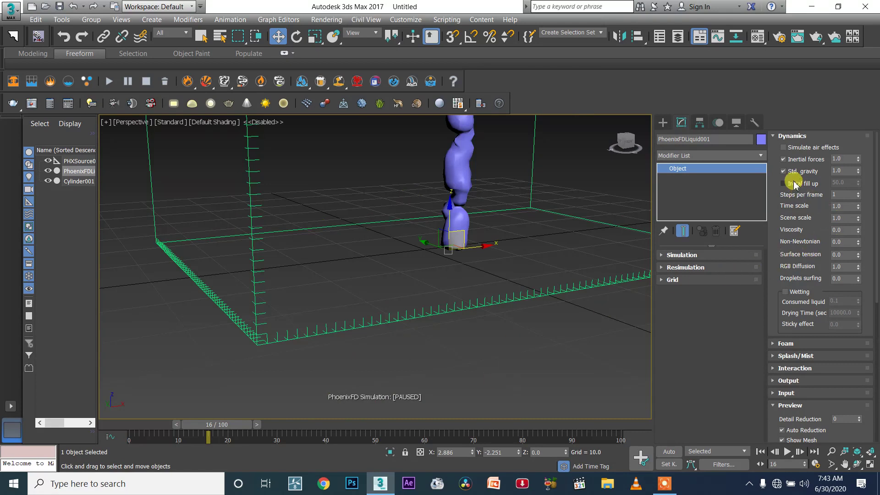
Delete the normal-gravity simulation's cache files and return to frame 0
left_click(166, 81)
left_click(523, 275)
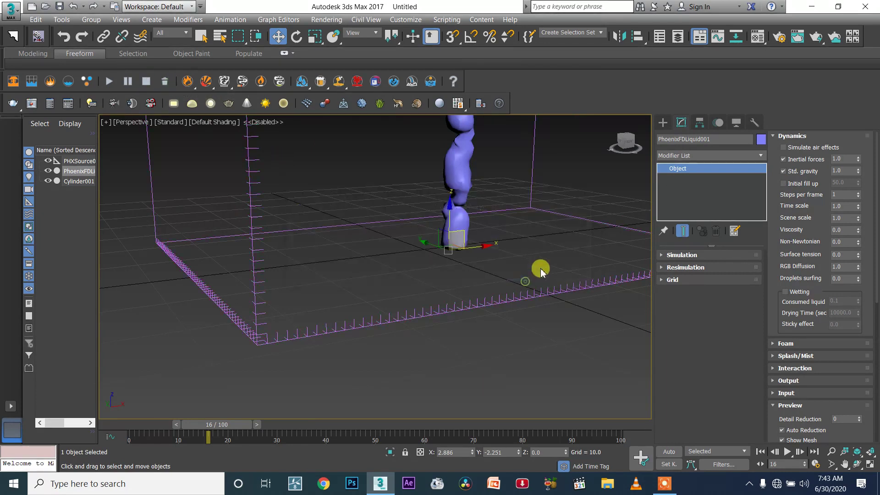
scroll(521, 265, "up", 5)
key("Home")
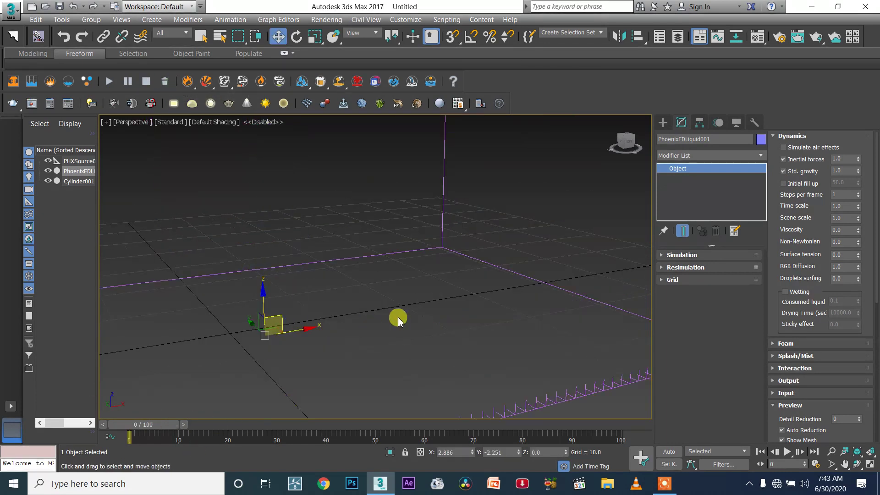
scroll(517, 247, "down", 5)
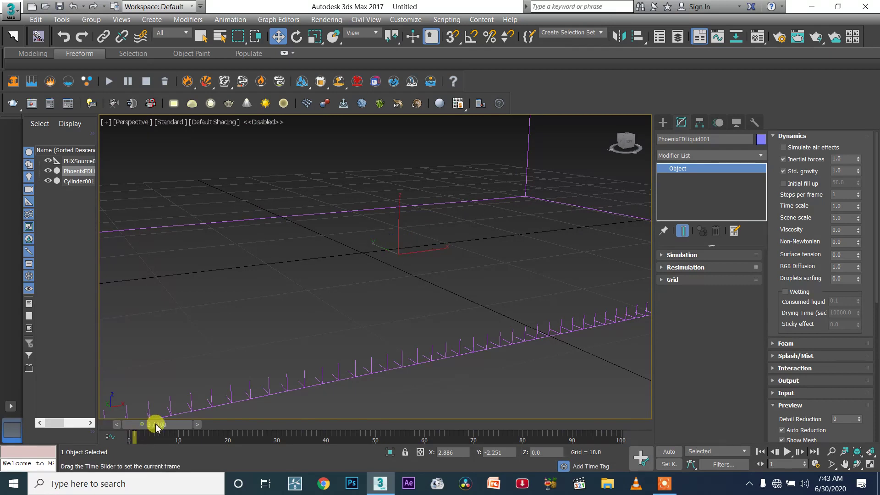
scroll(442, 310, "down", 6)
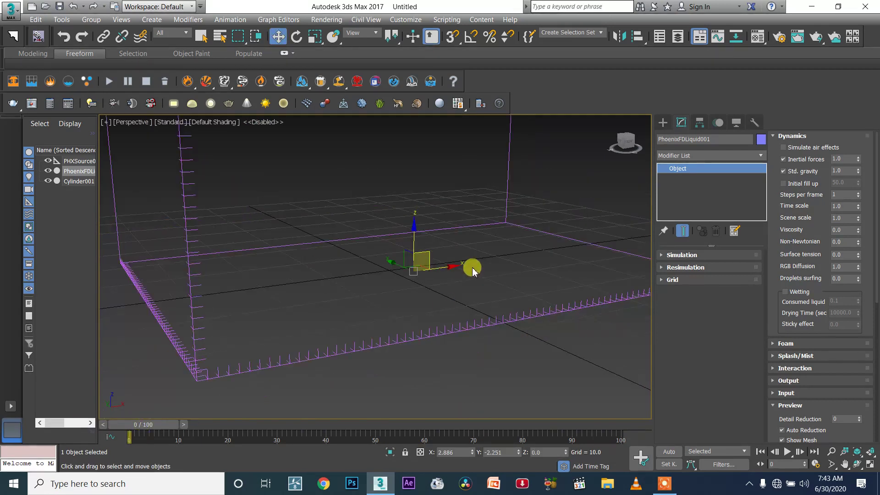
Enable Initial fill up at 50.0 and run the liquid simulation to about frame 11, watching the stream hit the liquid surface
middle_click_drag(416, 376, 425, 242, "alt")
middle_click_drag(464, 287, 446, 264, "alt")
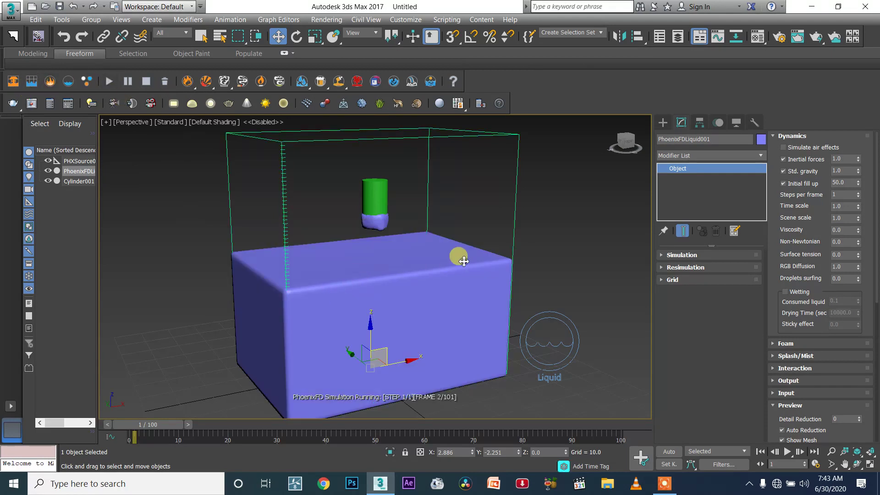
scroll(386, 251, "up", 3)
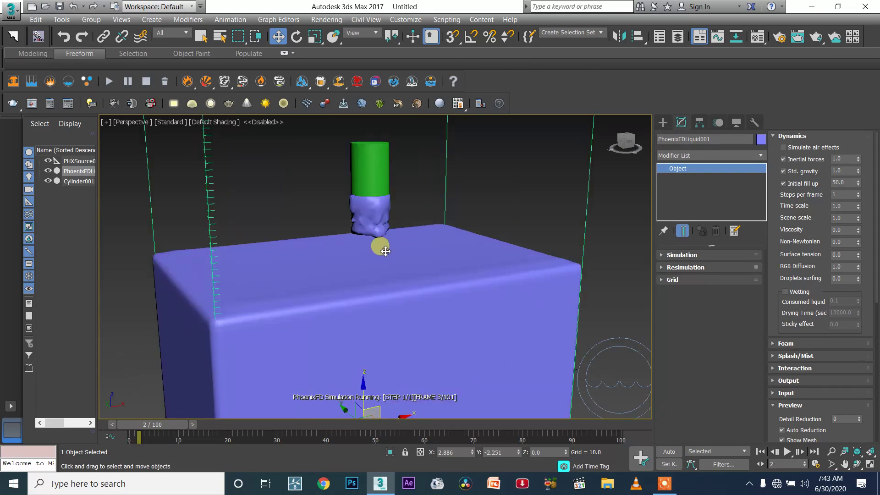
scroll(385, 252, "up", 2)
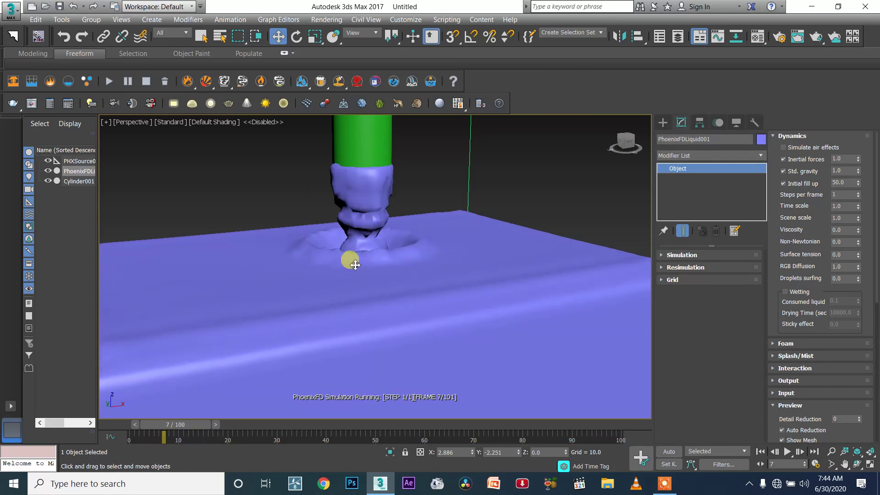
scroll(371, 300, "down", 3)
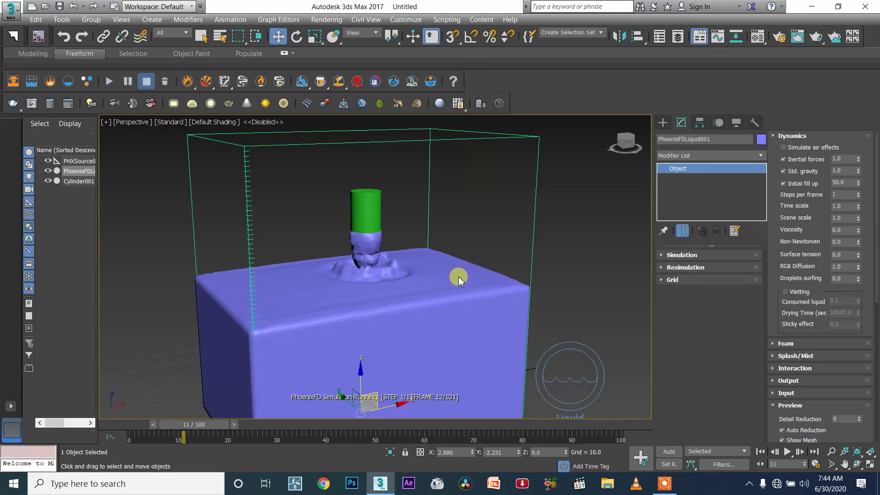
Delete the half-filled simulation's cache files and set Initial fill up to 5.0
left_click(164, 82)
left_click(521, 275)
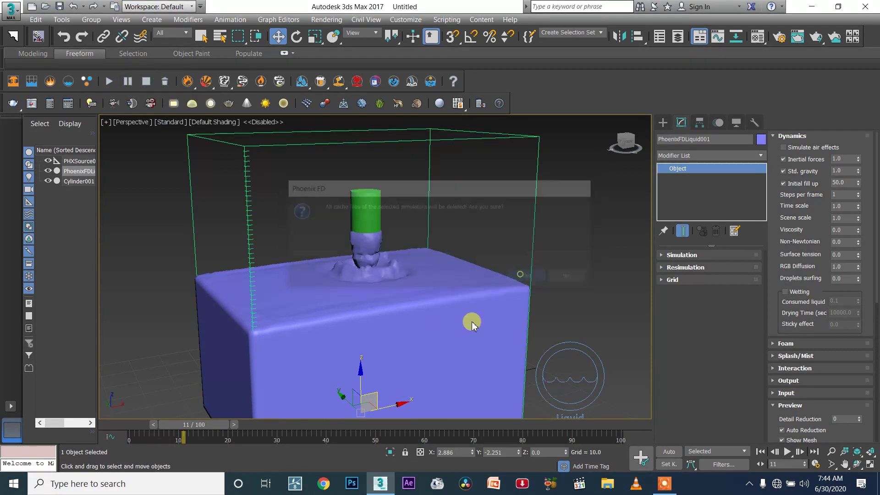
scroll(459, 326, "down", 5)
scroll(413, 252, "up", 8)
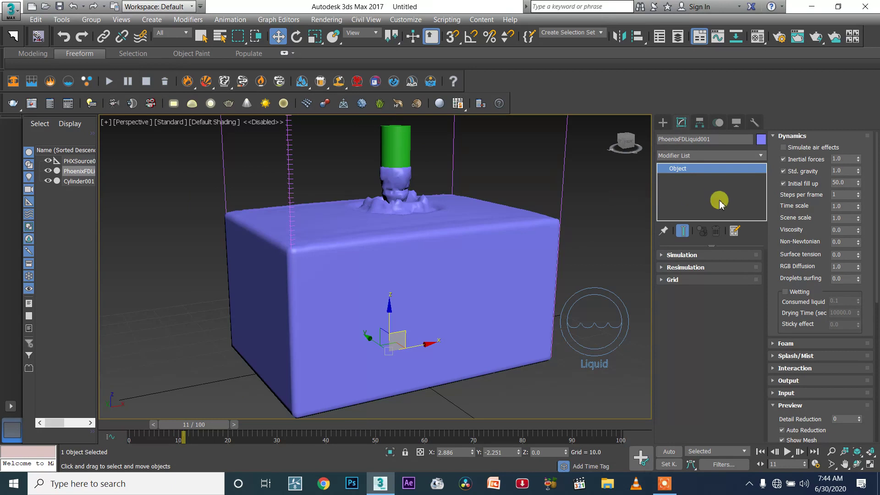
double_click(847, 183)
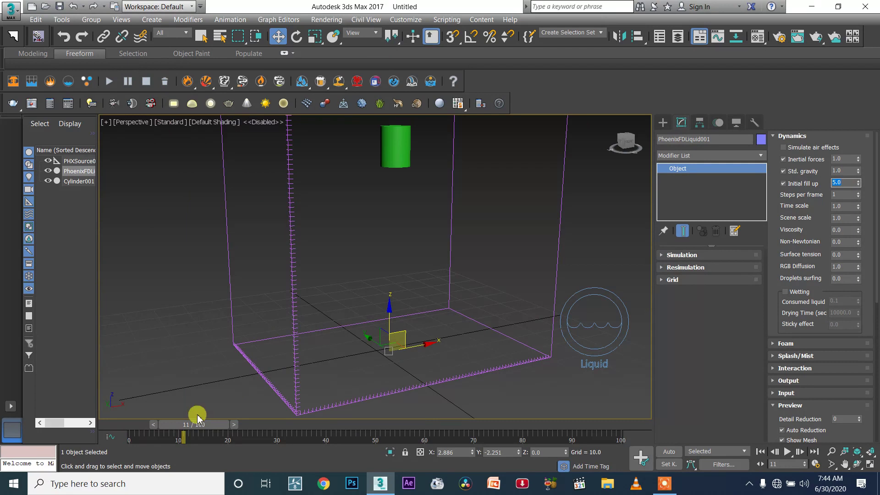
Run the simulation with the shallow initial fill, watch the stream splash into it, and stop at about frame 18
left_click(109, 81)
middle_click_drag(456, 316, 466, 252)
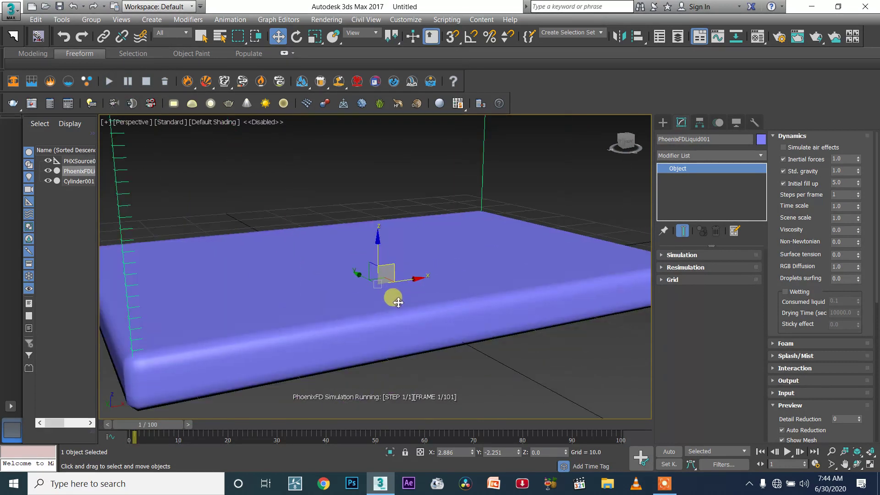
scroll(404, 305, "up", 2)
middle_click_drag(420, 298, 423, 372)
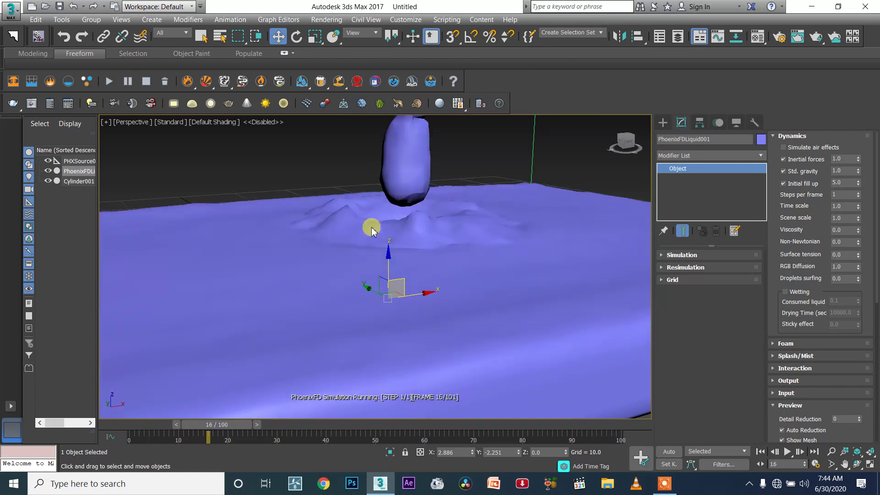
left_click(126, 83)
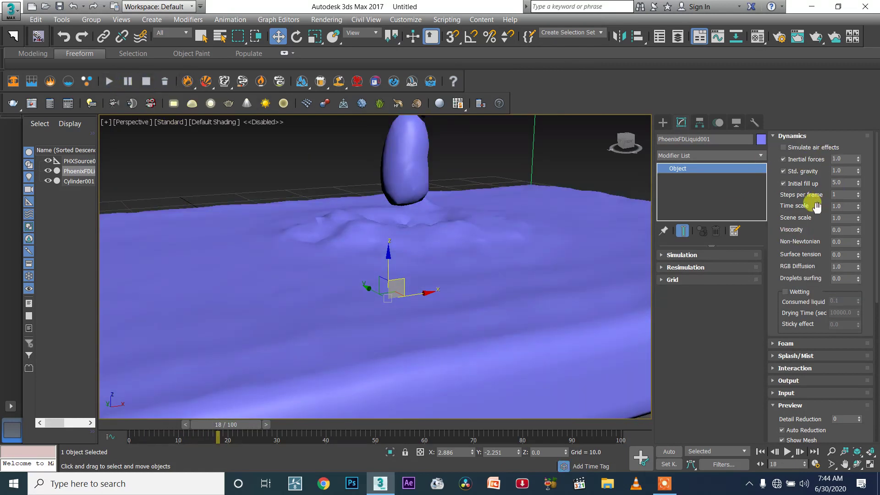
Increase the liquid simulator's grid resolution repeatedly until the cell size is 0.262
left_click(697, 278)
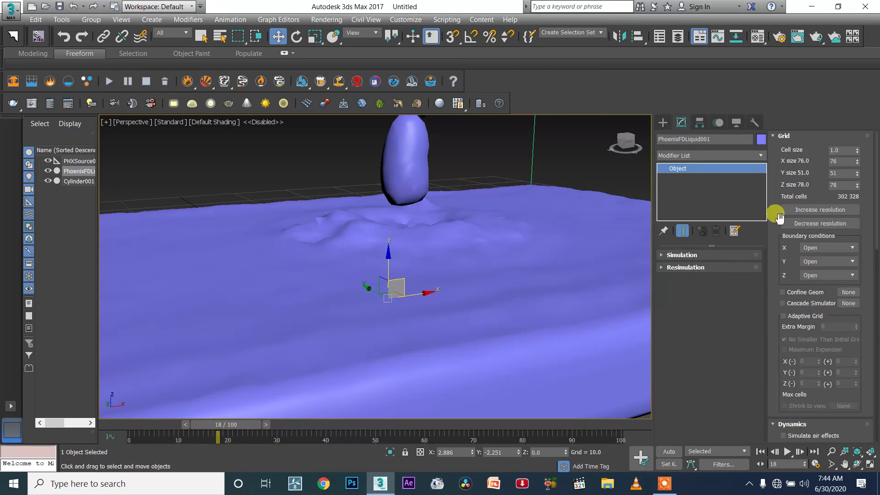
left_click(818, 209)
left_click(809, 211)
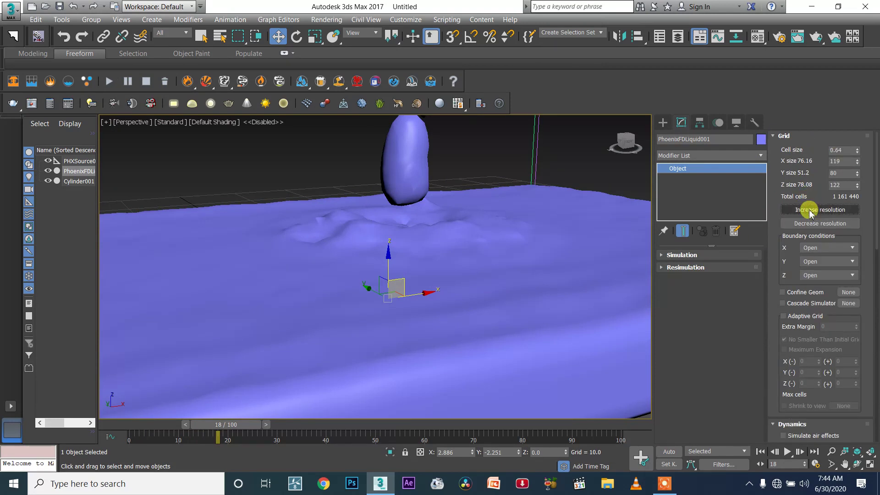
left_click(810, 210)
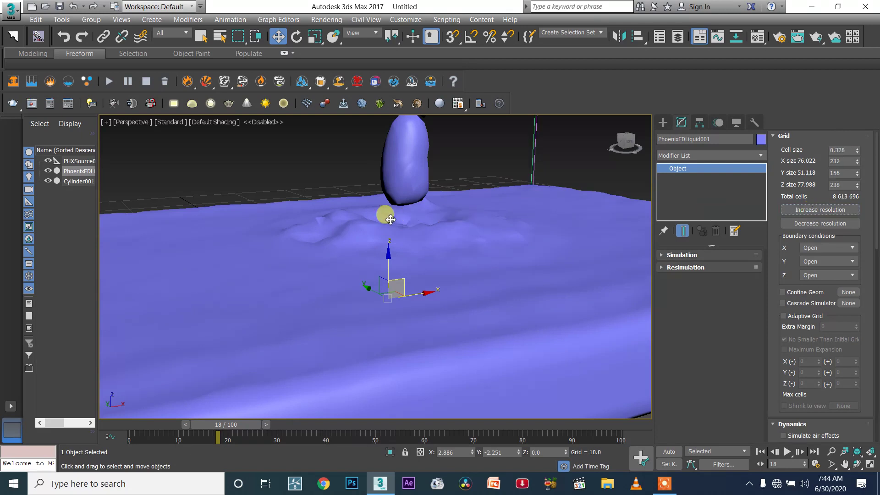
left_click(836, 210)
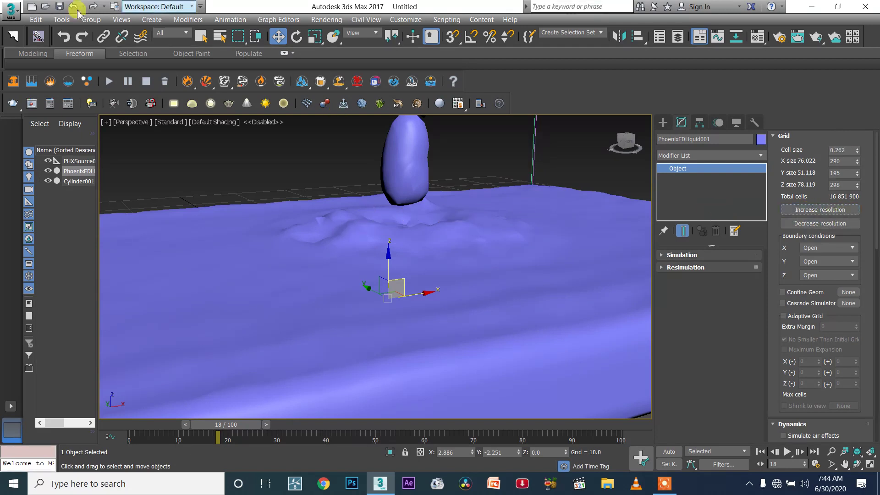
Delete the low-resolution cache files and start the liquid simulation on the finer grid
left_click(165, 82)
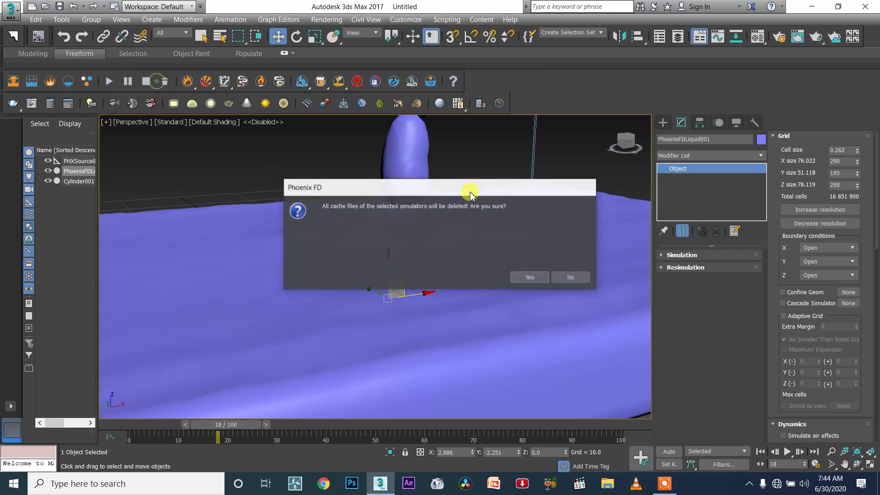
left_click(533, 275)
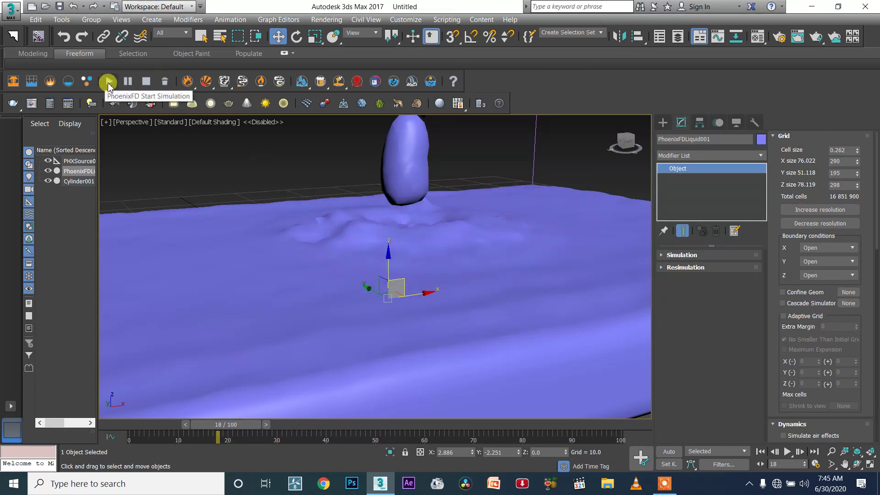
left_click(109, 82)
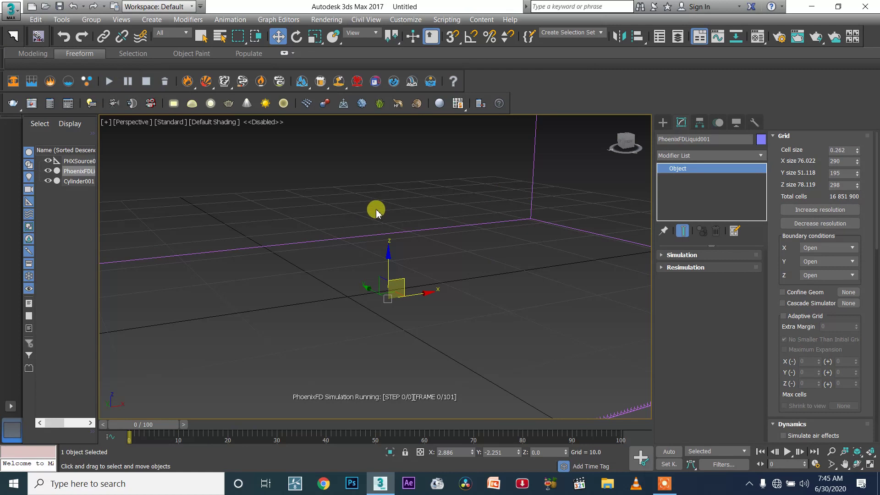
Inspect the high-resolution shallow liquid layer and the flow emerging from the cylinder while the simulation runs
scroll(451, 233, "down", 2)
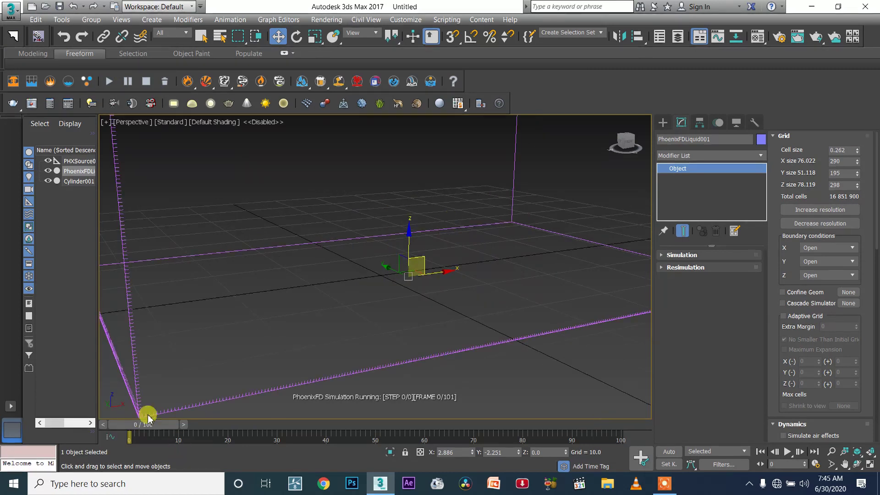
middle_click_drag(141, 418, 418, 297)
scroll(419, 298, "up", 2)
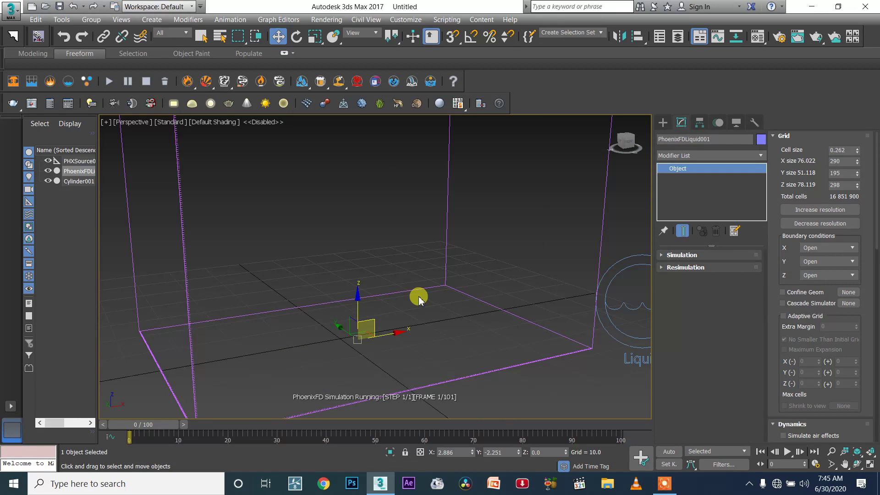
scroll(424, 299, "down", 2)
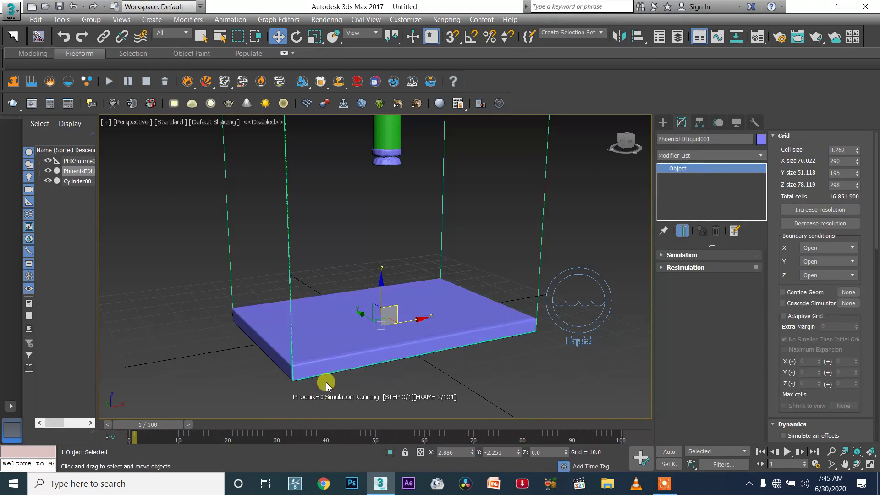
scroll(363, 310, "up", 6)
scroll(421, 313, "down", 6)
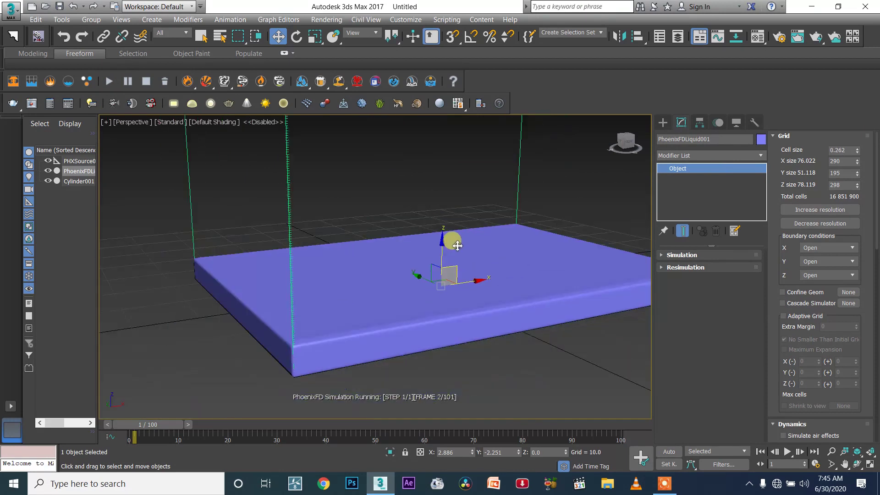
middle_click_drag(468, 187, 424, 149, "alt")
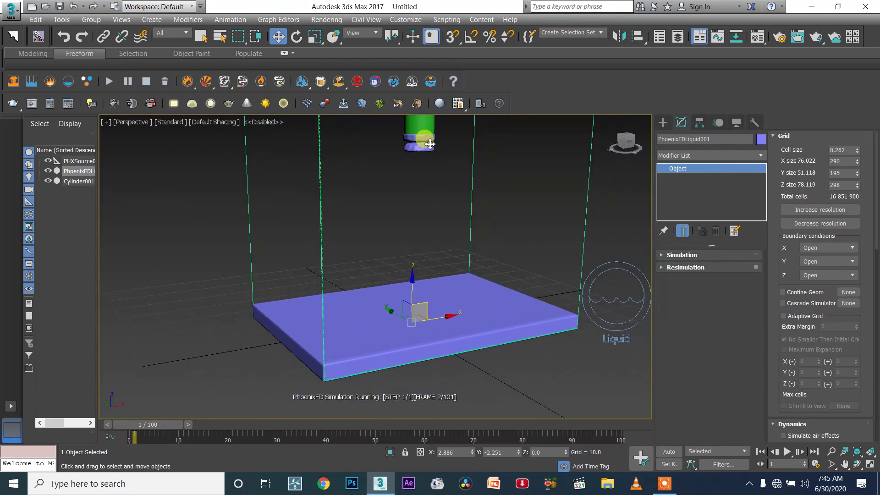
scroll(417, 312, "up", 3)
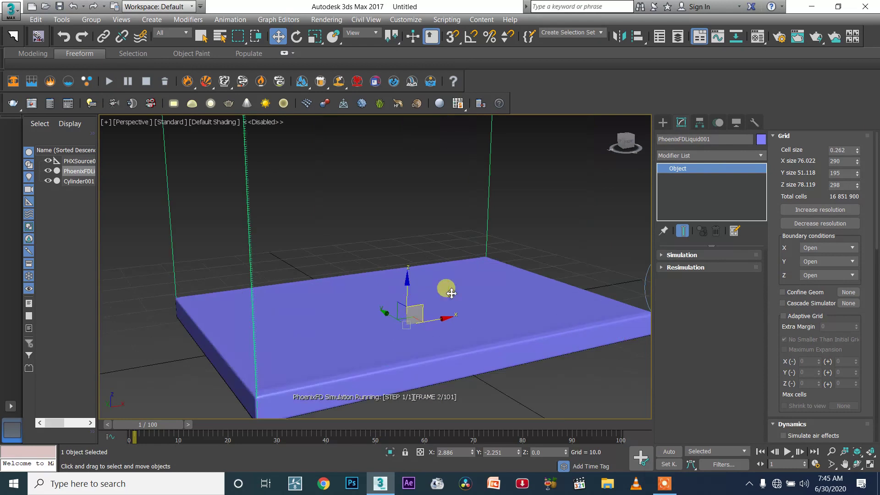
scroll(452, 293, "down", 3)
middle_click_drag(436, 242, 431, 257, "alt")
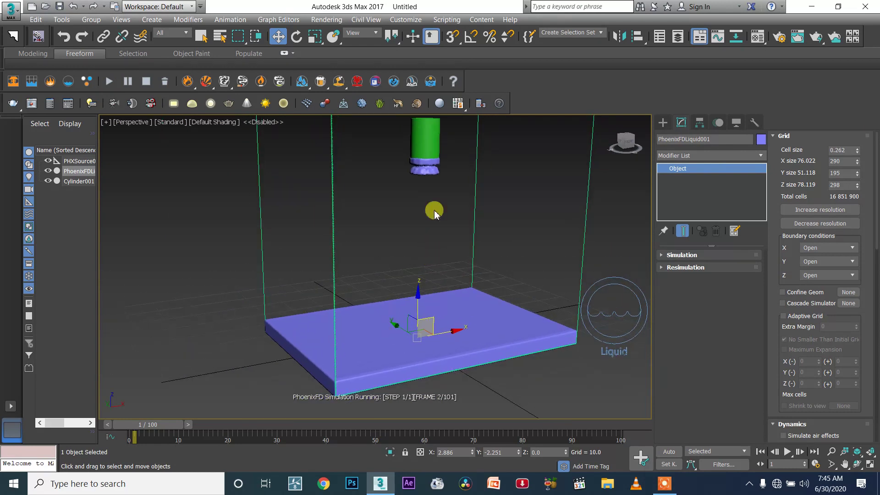
Inspect the liquid emerging from the cylinder, stop the high-resolution simulation, and delete its cache files
scroll(407, 132, "up", 3)
scroll(453, 200, "up", 3)
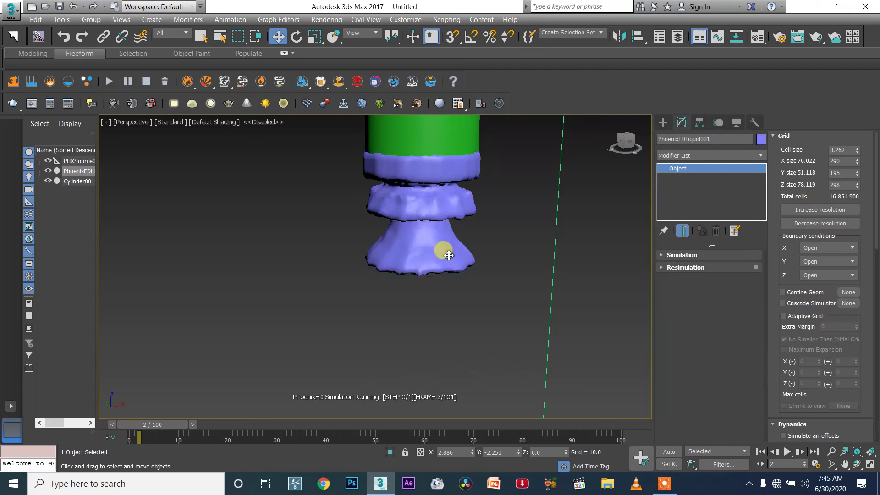
scroll(449, 256, "down", 4)
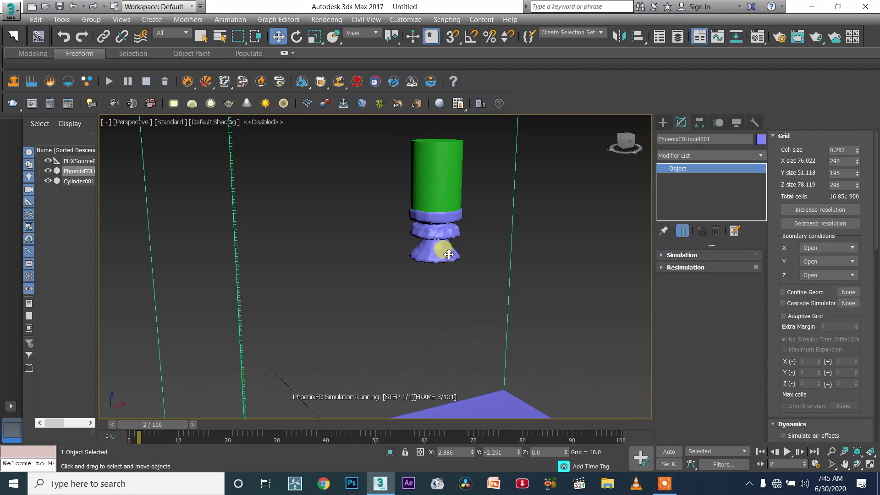
left_click(147, 82)
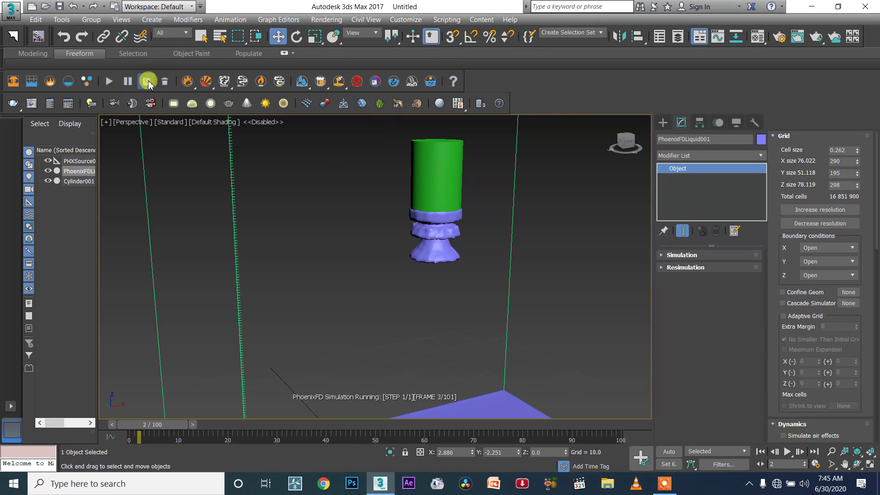
left_click(518, 275)
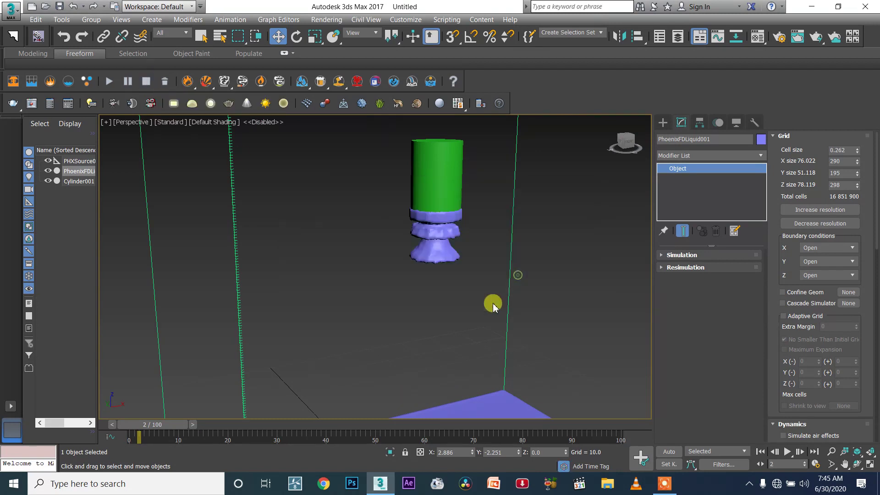
Set the liquid simulator's grid cell size to 0.8 and return the timeline to frame 0
scroll(473, 270, "up", 3)
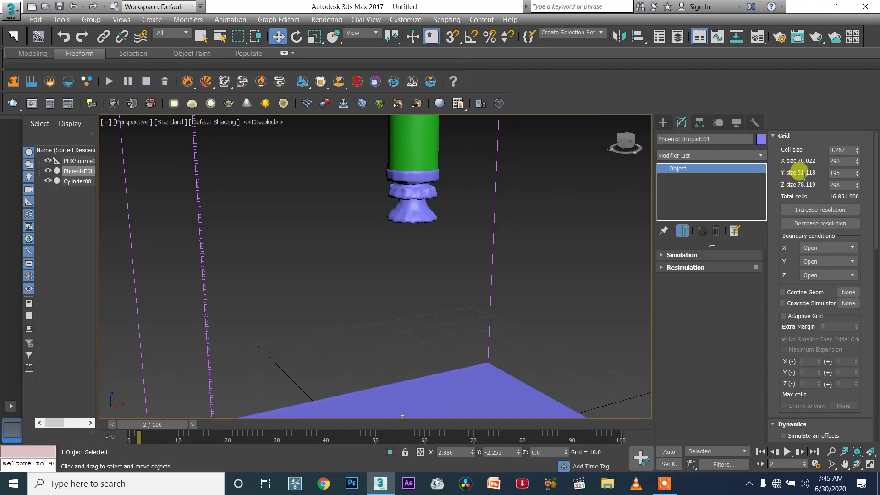
double_click(848, 150)
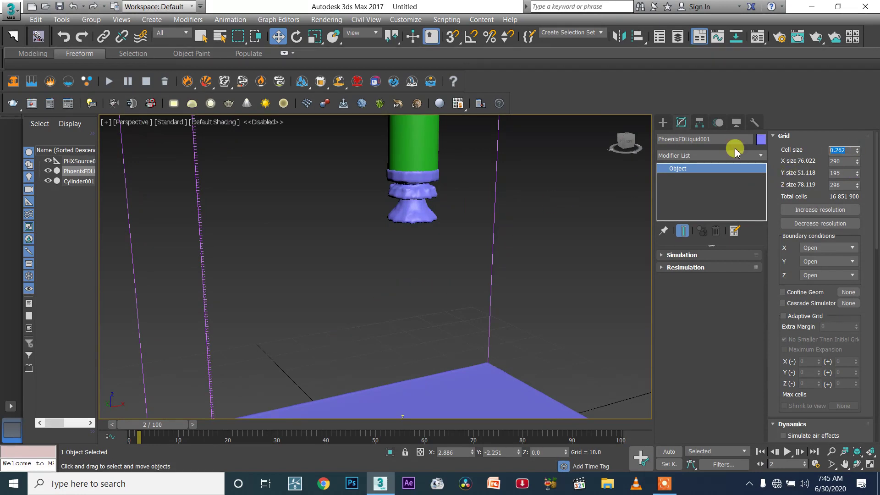
type("0.8")
key("Return")
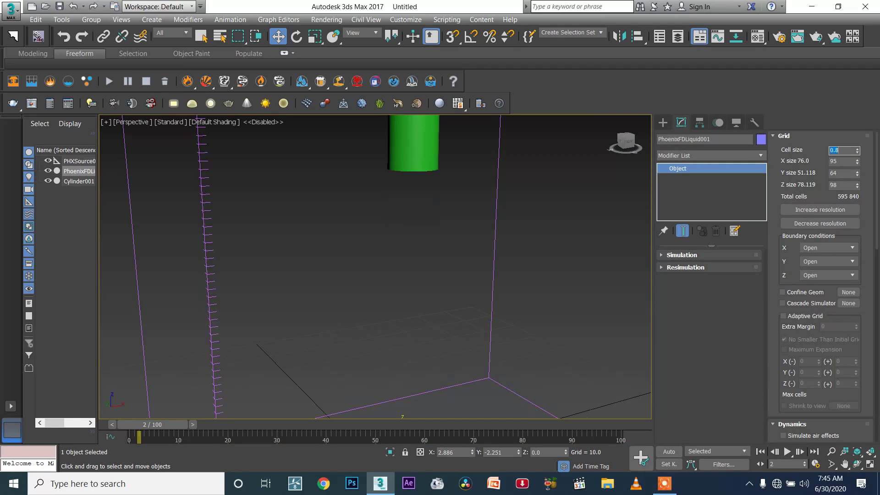
left_click_drag(182, 423, 115, 421)
scroll(359, 310, "down", 4)
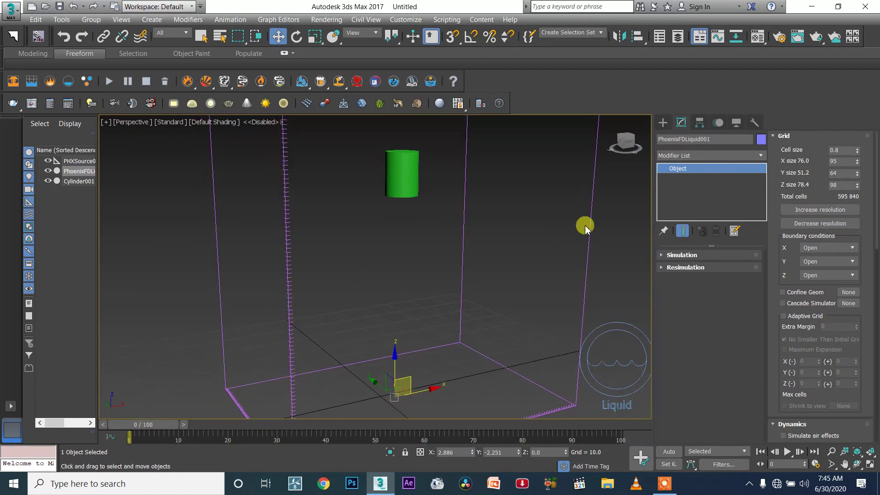
Turn off Initial fill up in the liquid simulator's Dynamics settings
left_click(680, 268)
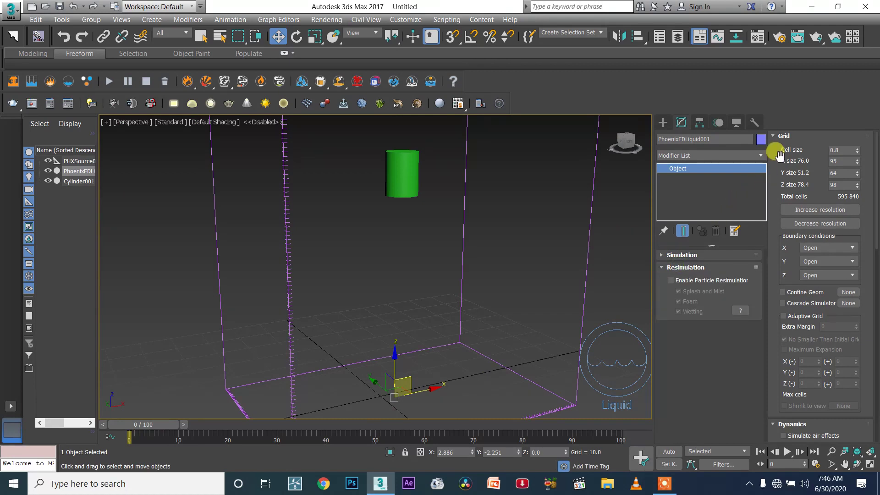
left_click(684, 267)
left_click(785, 135)
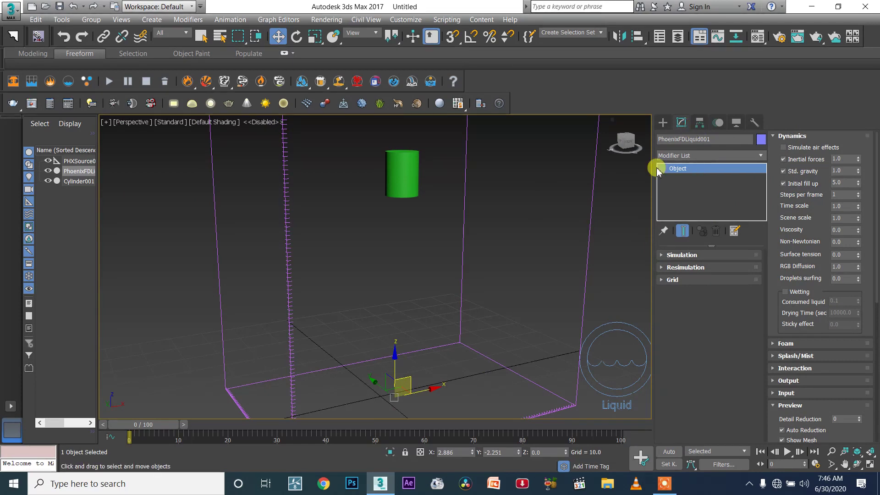
left_click(807, 188)
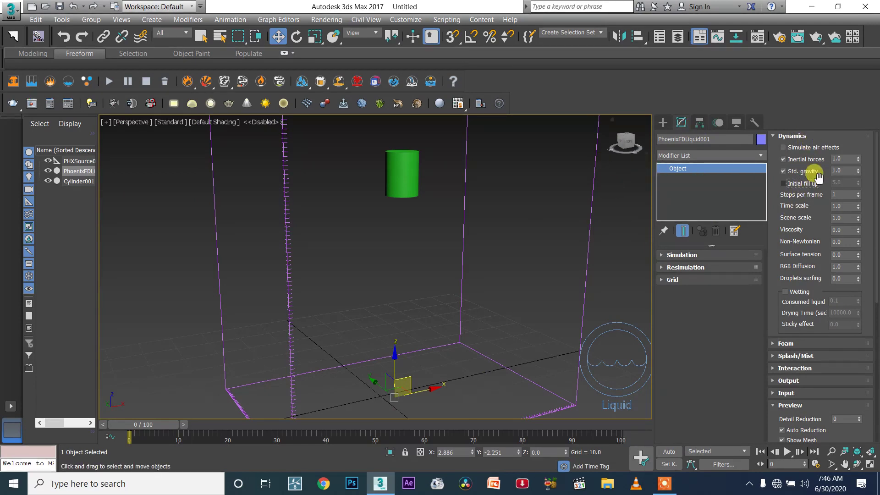
Simulate the liquid stream without initial fill to about frame 11, stop it, and rewind to frame 0
left_click(400, 177)
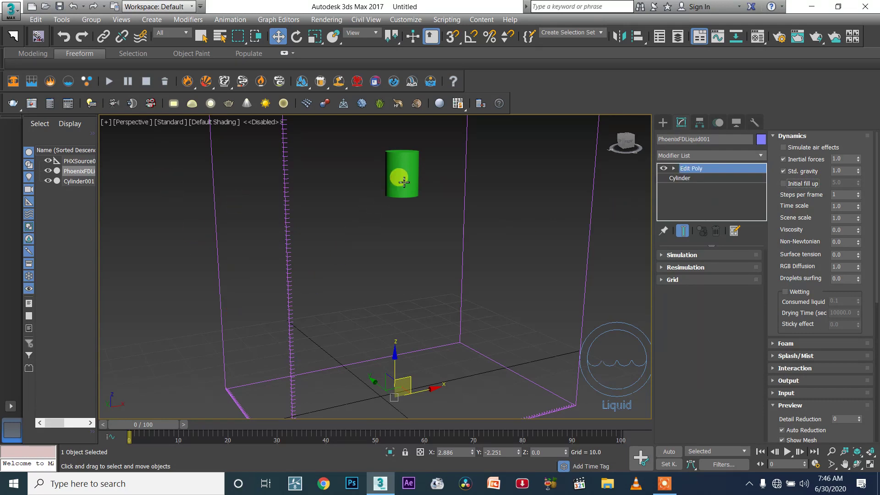
key("ctrl+e")
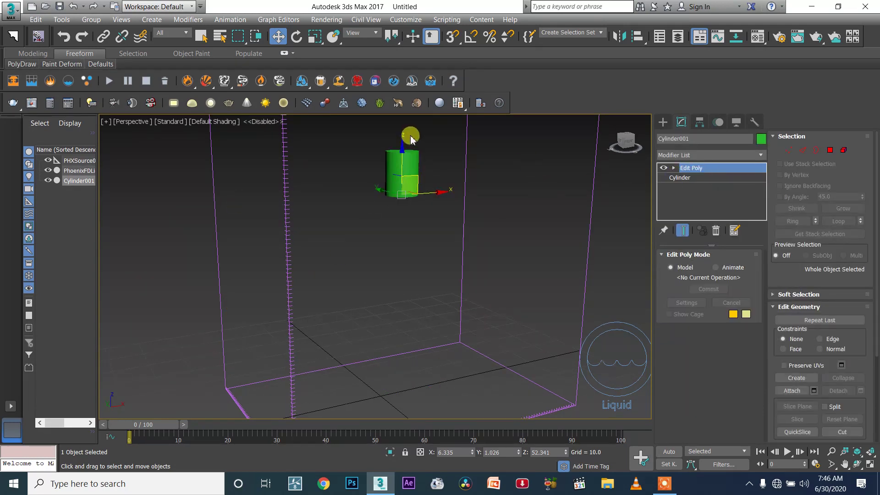
left_click(109, 80)
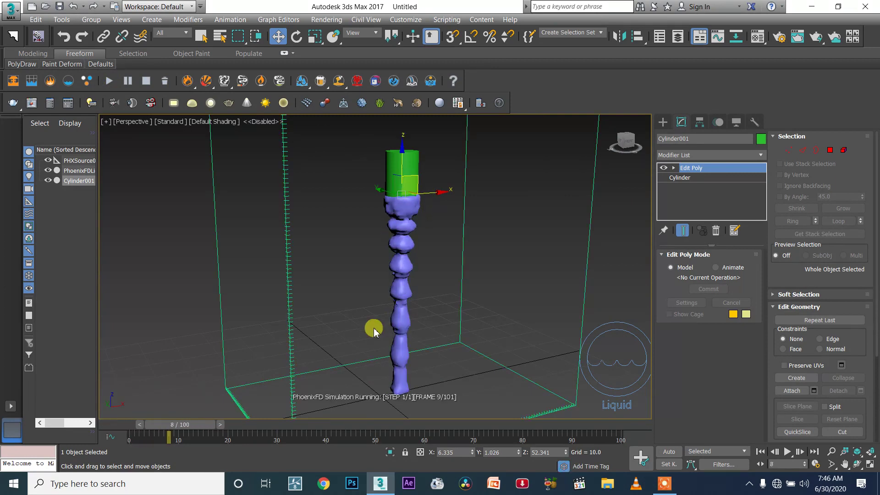
left_click(146, 82)
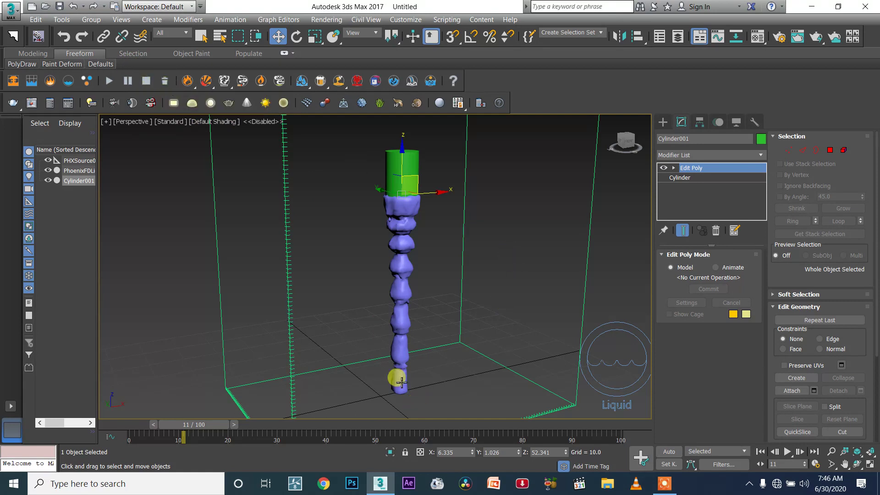
left_click_drag(208, 420, 92, 400)
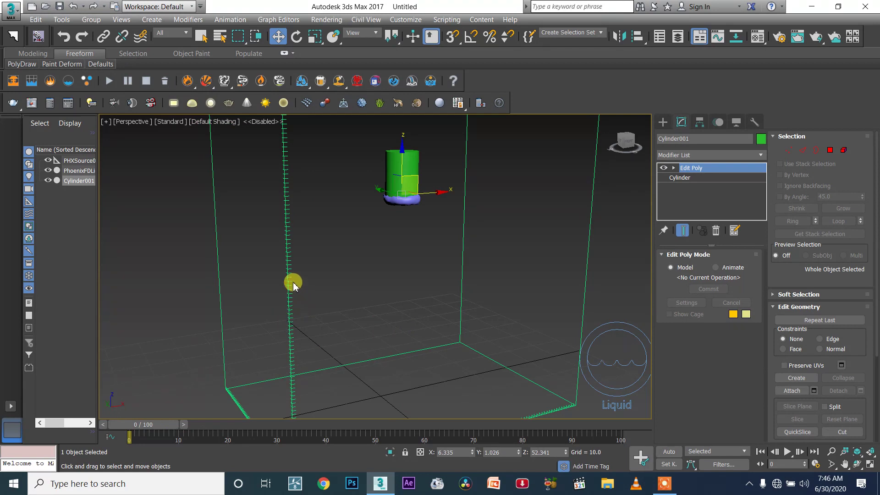
Delete the liquid simulator's cache files and rerun the simulation with Steps per frame set to 2
left_click(145, 82)
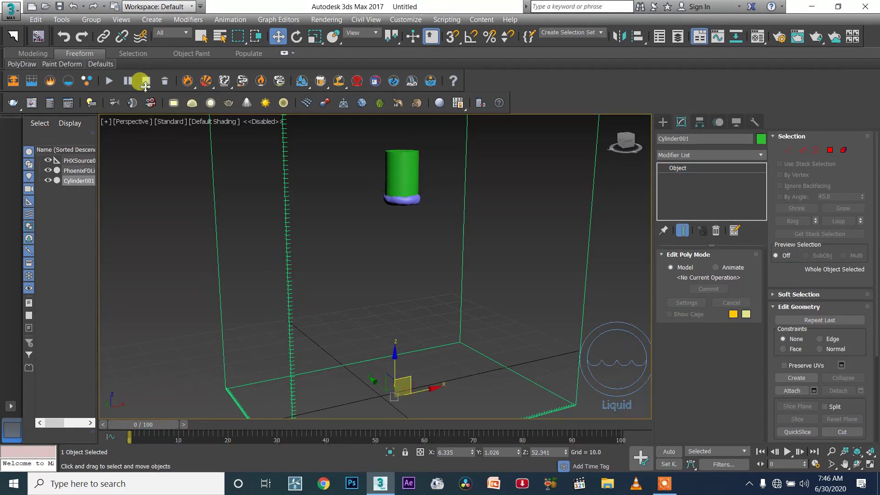
left_click(164, 81)
left_click(520, 278)
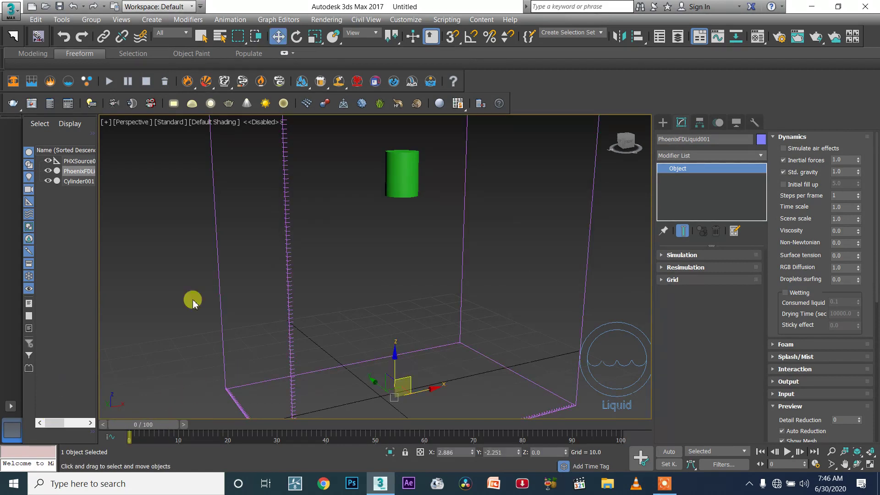
double_click(838, 193)
left_click(111, 85)
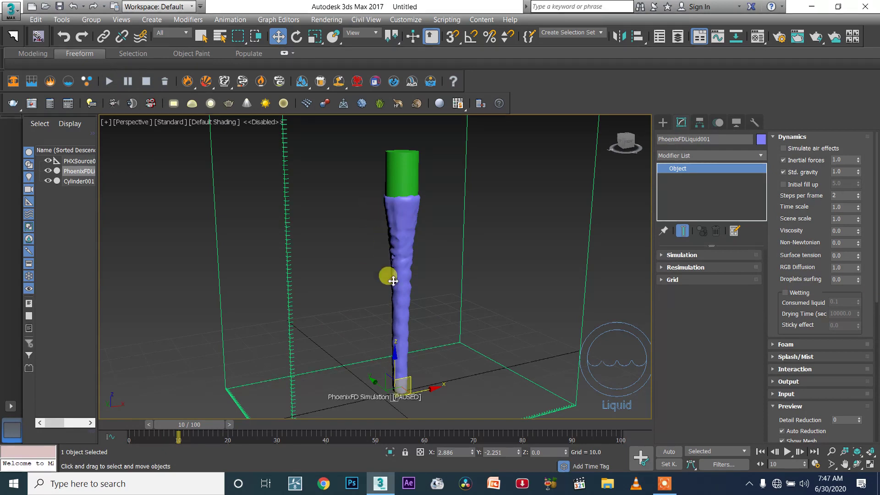
Clear the liquid cache again and rerun the simulation with Steps per frame set to 10, halting at about frame 6
left_click(165, 81)
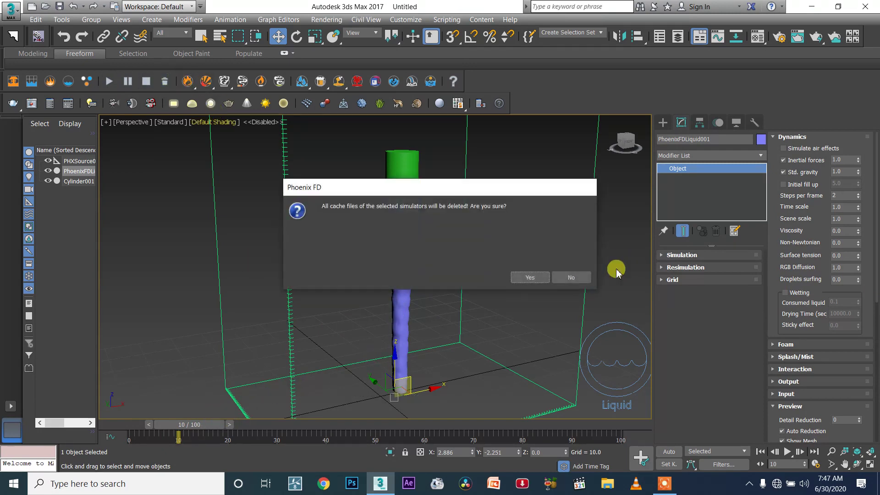
left_click(530, 278)
double_click(837, 195)
type("10")
key("Return")
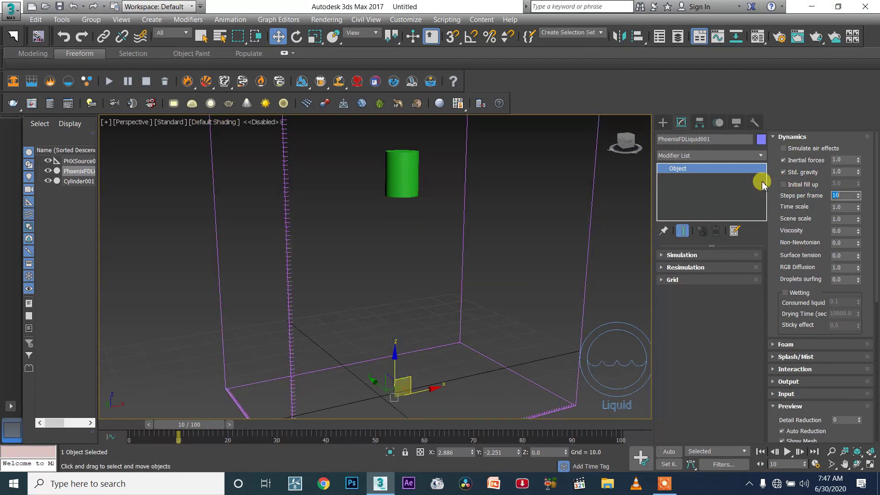
left_click(109, 83)
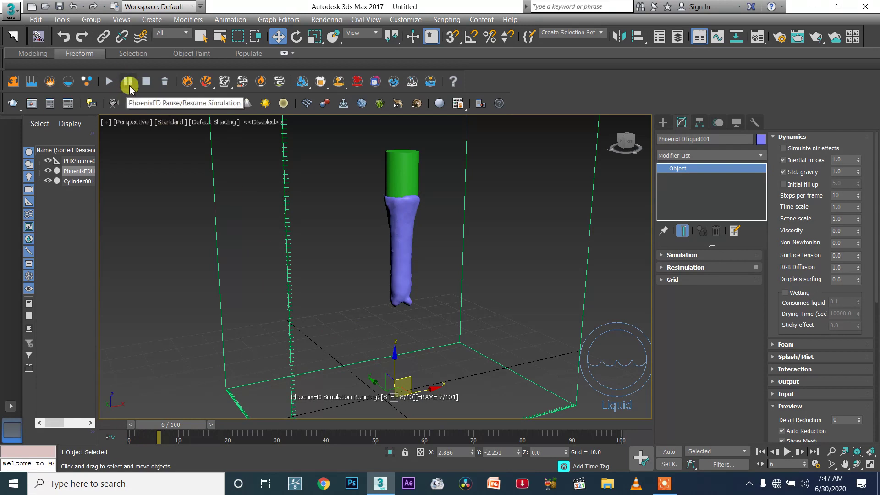
left_click(129, 85)
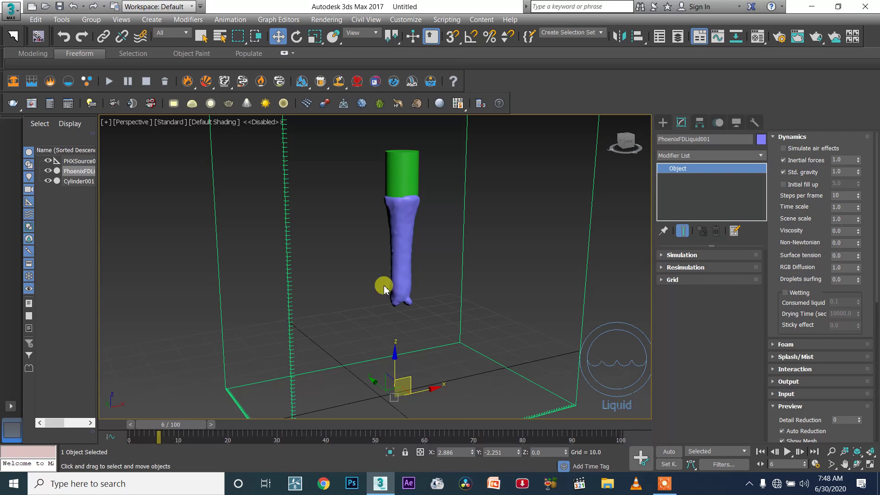
Show edged faces in the perspective view and examine the liquid stream's mesh up close
scroll(391, 158, "up", 3)
scroll(373, 252, "up", 8)
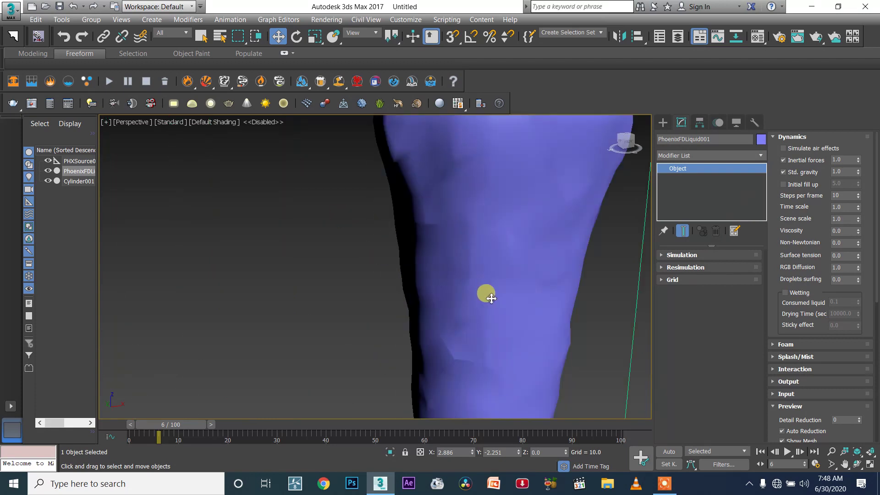
left_click(225, 122)
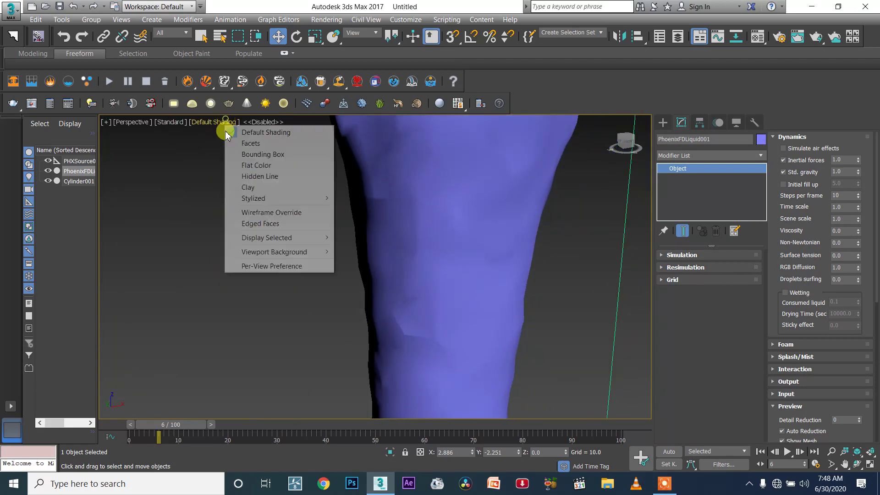
left_click(257, 224)
scroll(411, 318, "down", 2)
scroll(411, 318, "up", 5)
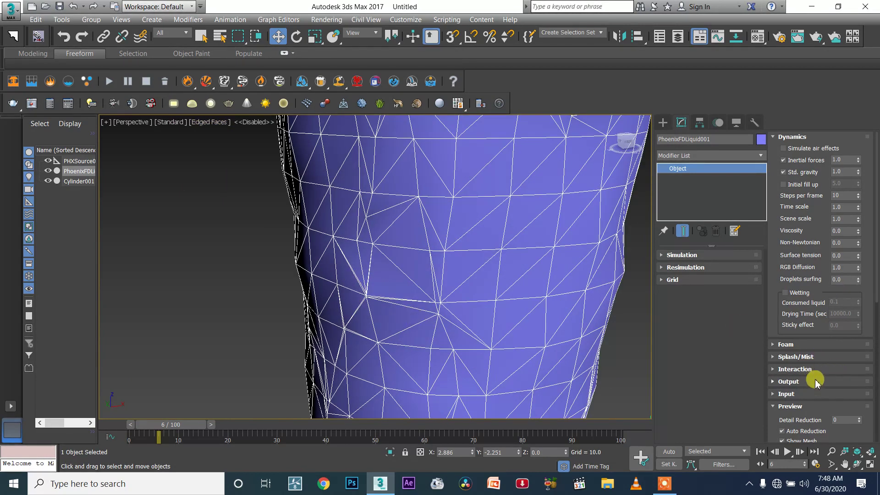
Try a mesh Smoothness of 1 in the liquid simulator's Rendering settings, and set it back to 0
left_click(810, 407)
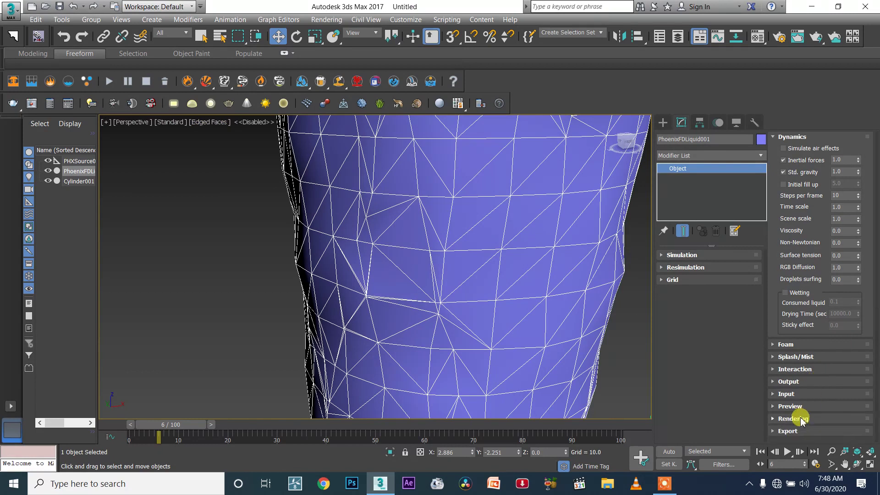
left_click(802, 419)
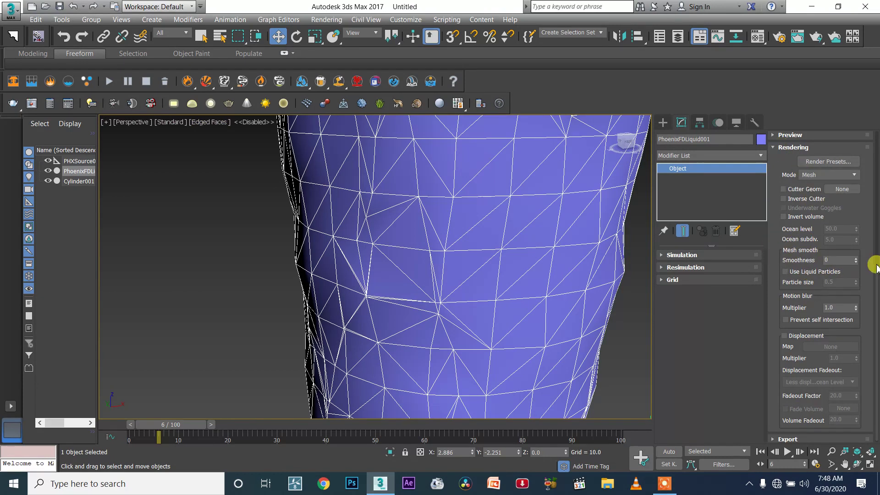
left_click(856, 258)
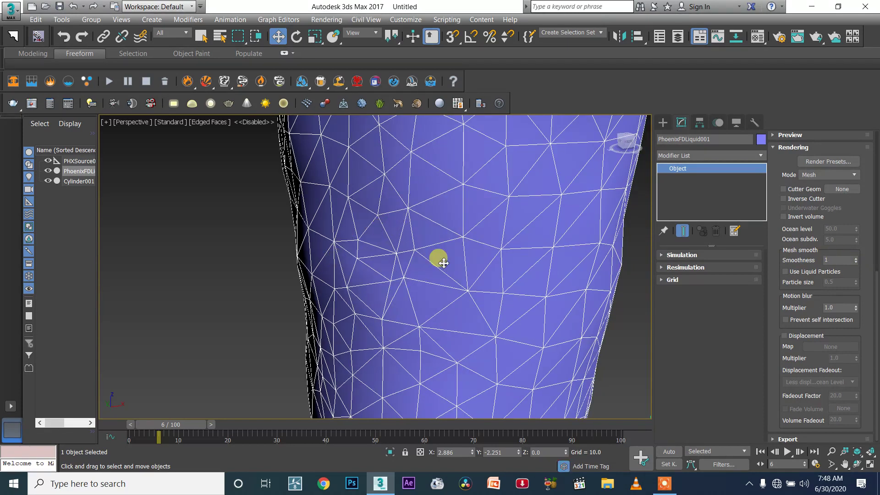
left_click(856, 262)
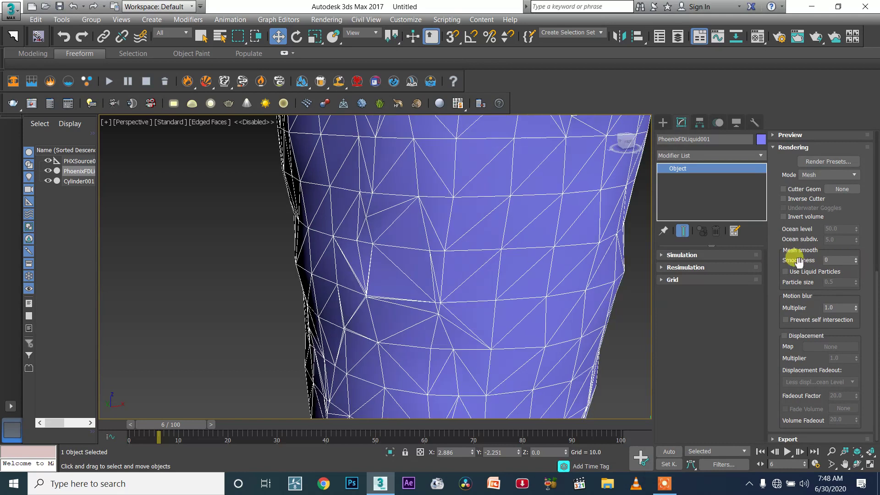
Turn off edged faces and raise the liquid mesh's Smoothness to 4, checking the stream's surface up close
left_click(209, 121)
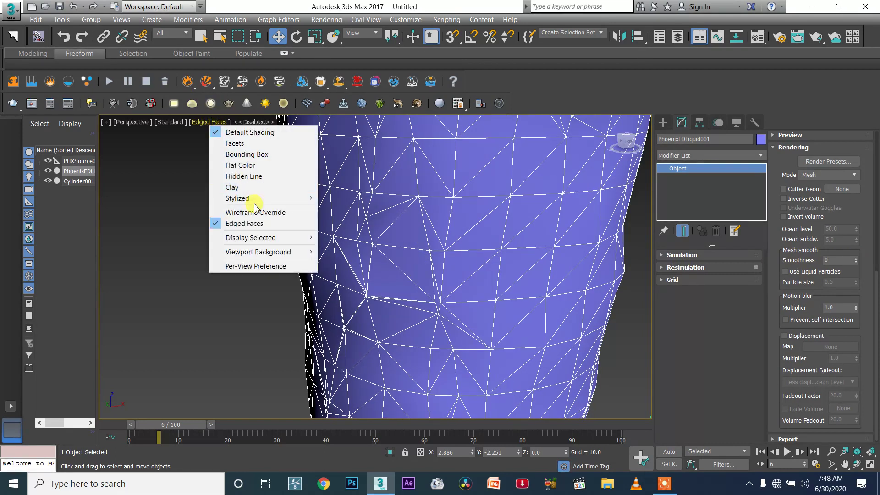
left_click(250, 224)
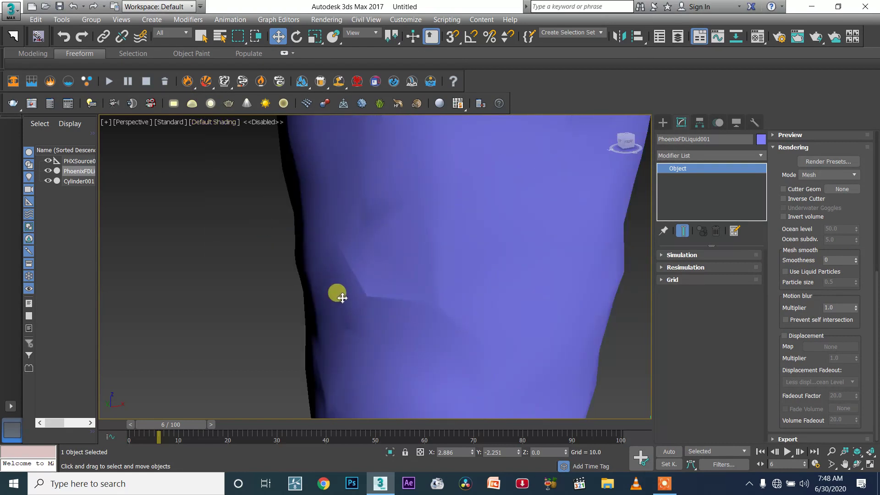
left_click(855, 259)
scroll(391, 265, "down", 5)
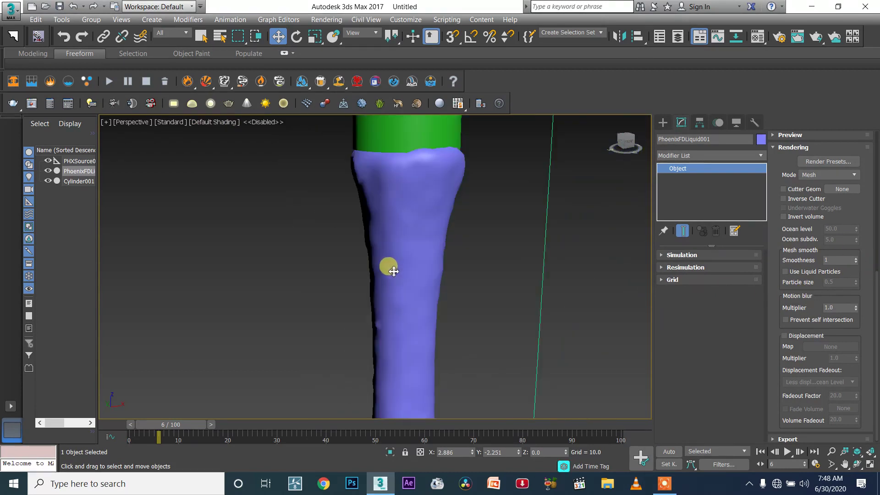
scroll(394, 271, "up", 5)
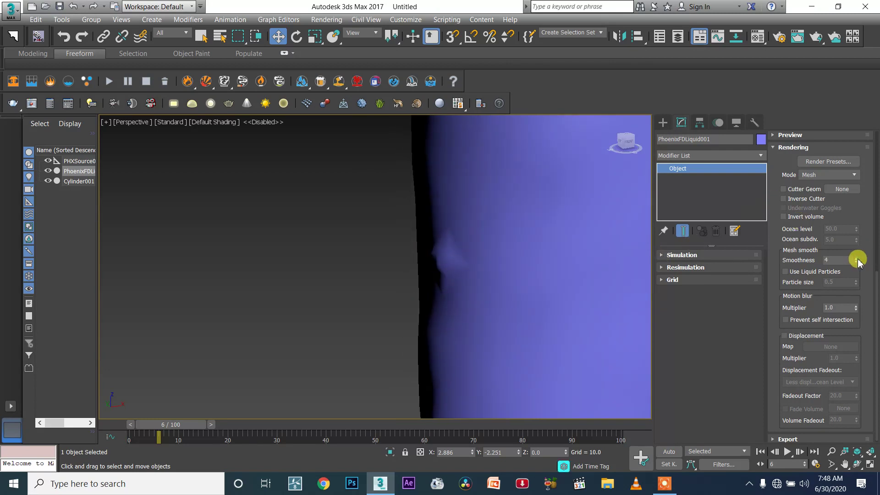
scroll(467, 250, "down", 4)
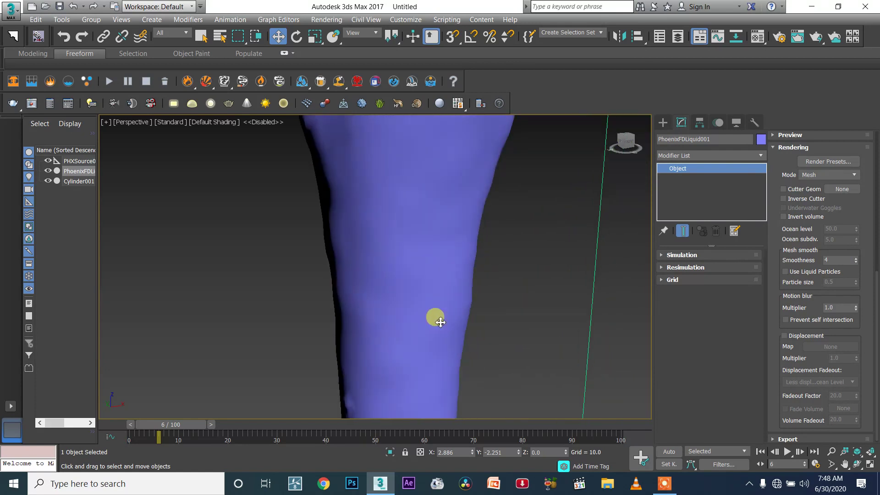
Raise the liquid mesh's Smoothness to 10 and on to 12, checking the stream's lower end up close
scroll(426, 208, "down", 2)
scroll(430, 328, "down", 5)
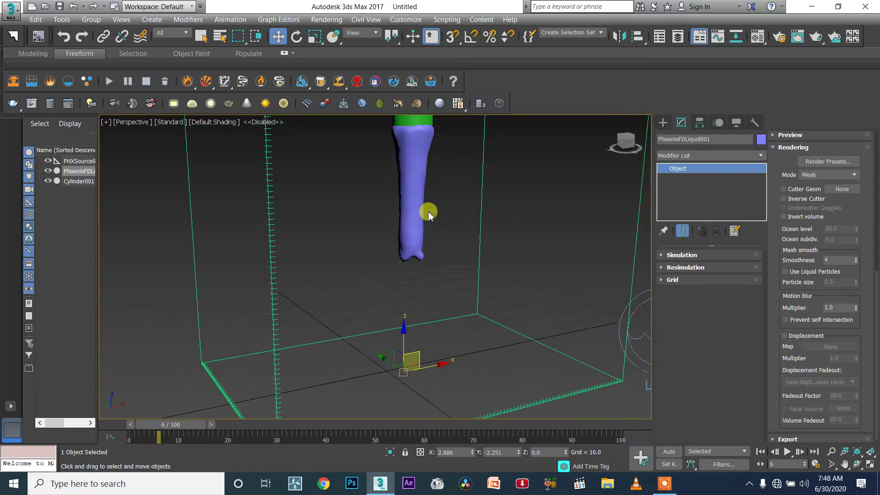
scroll(403, 215, "up", 3)
scroll(458, 302, "up", 5)
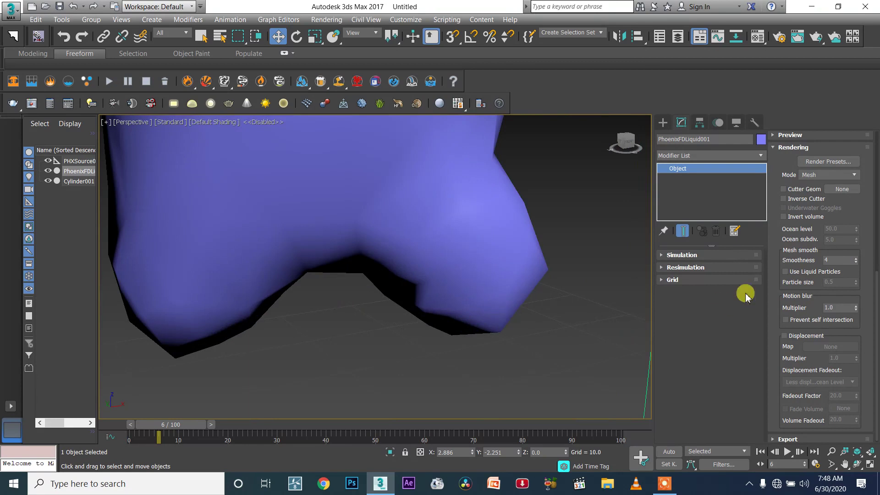
left_click_drag(856, 258, 857, 255)
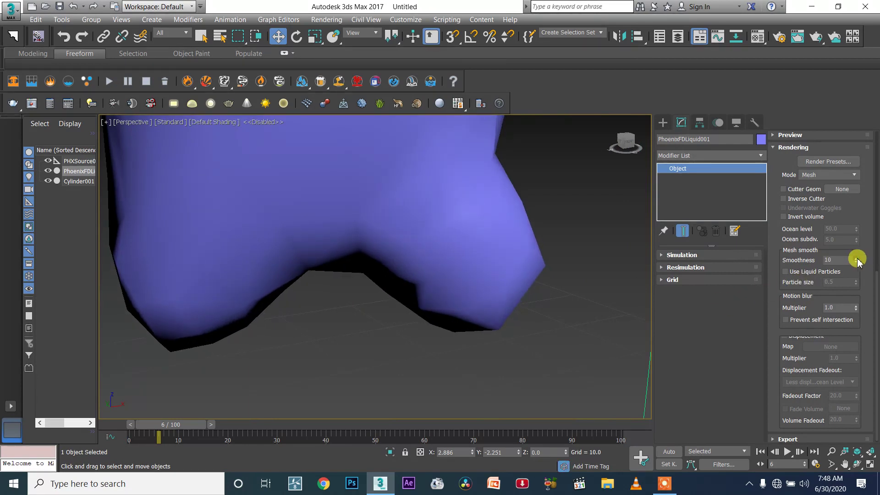
scroll(465, 245, "down", 3)
left_click(855, 258)
scroll(504, 217, "down", 5)
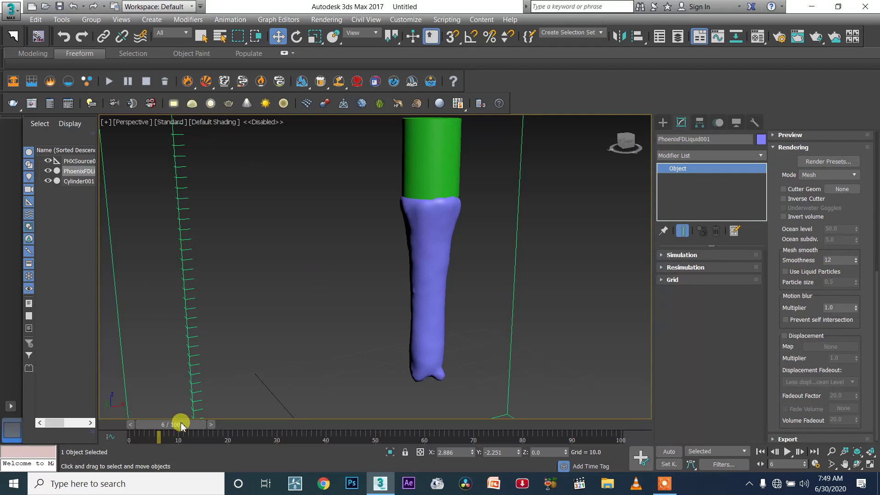
Return to frame 0, clear the liquid cache and rerun the simulation, stopping at about frame 10
left_click_drag(182, 426, 138, 423)
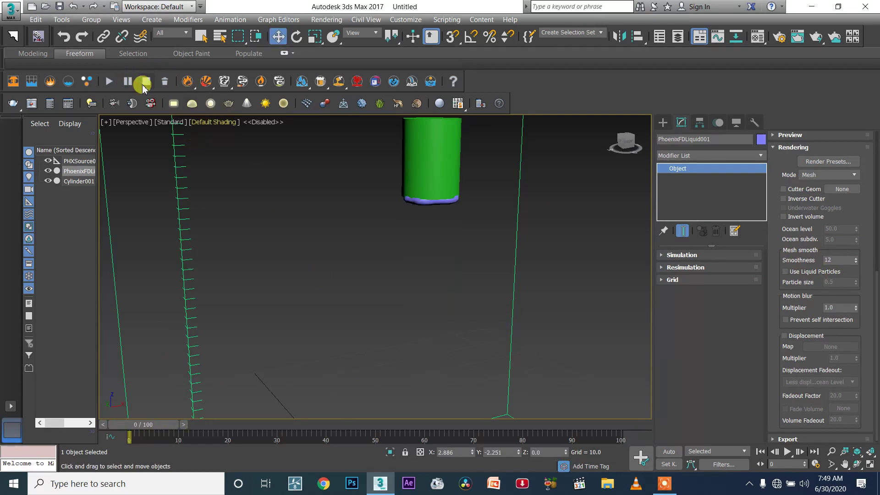
left_click(165, 81)
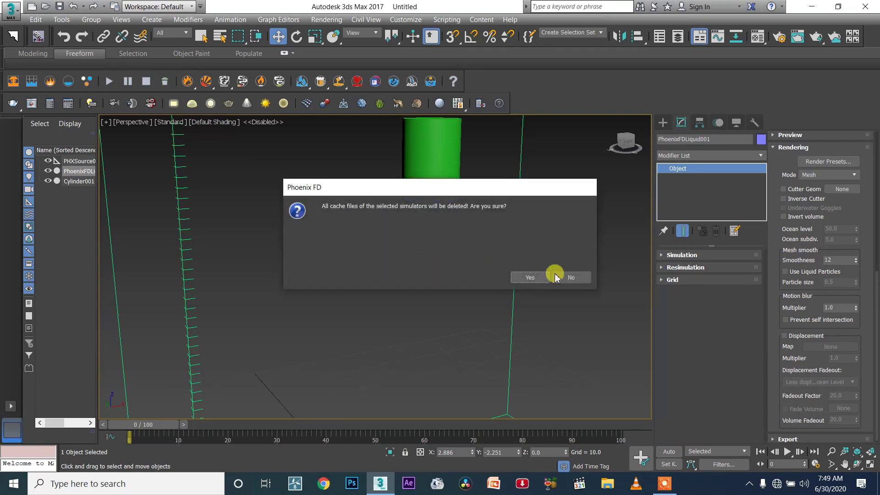
left_click(532, 278)
left_click(109, 81)
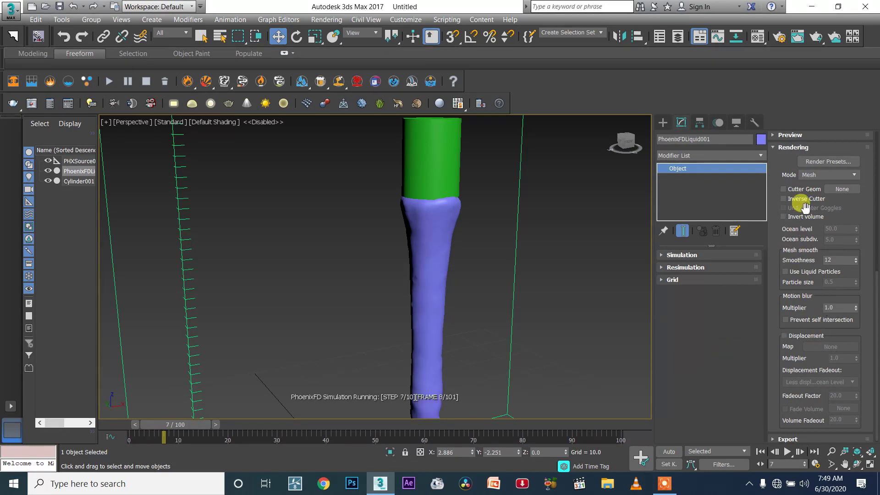
scroll(815, 334, "down", 1)
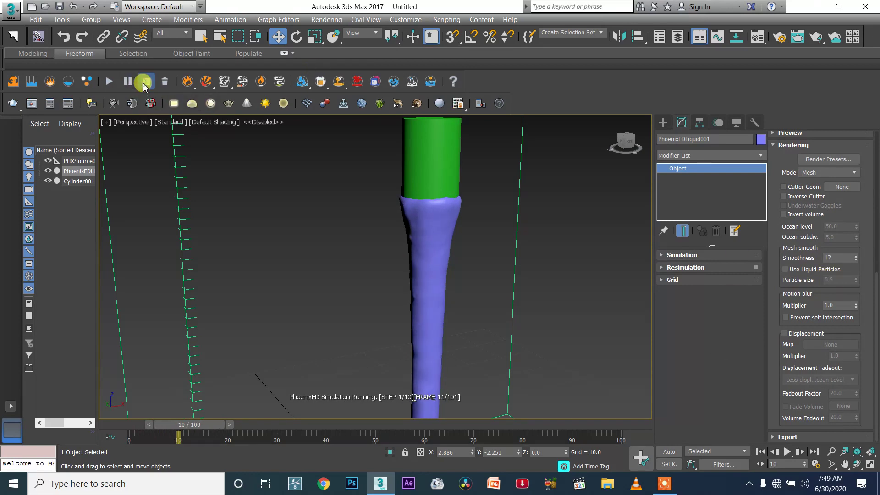
left_click(145, 84)
key("z")
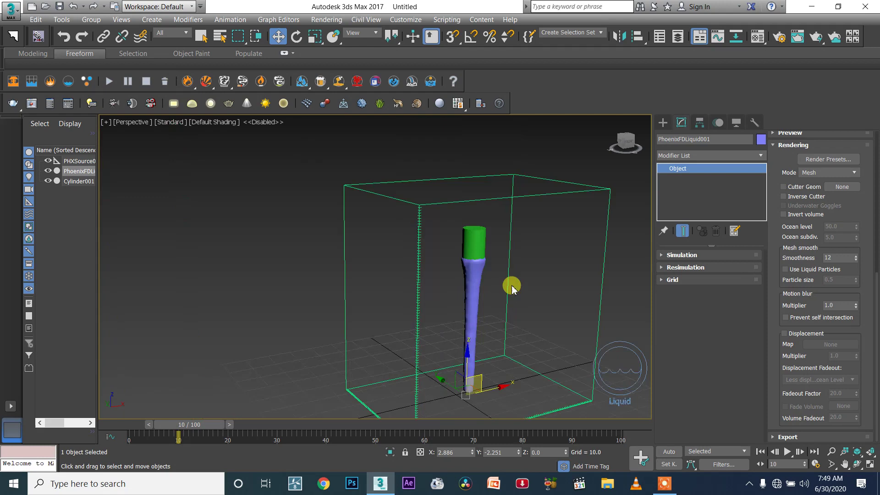
Delete the simulator's cache files and set Time scale to 0.2 in the liquid's Dynamics settings
left_click_drag(773, 147, 772, 281)
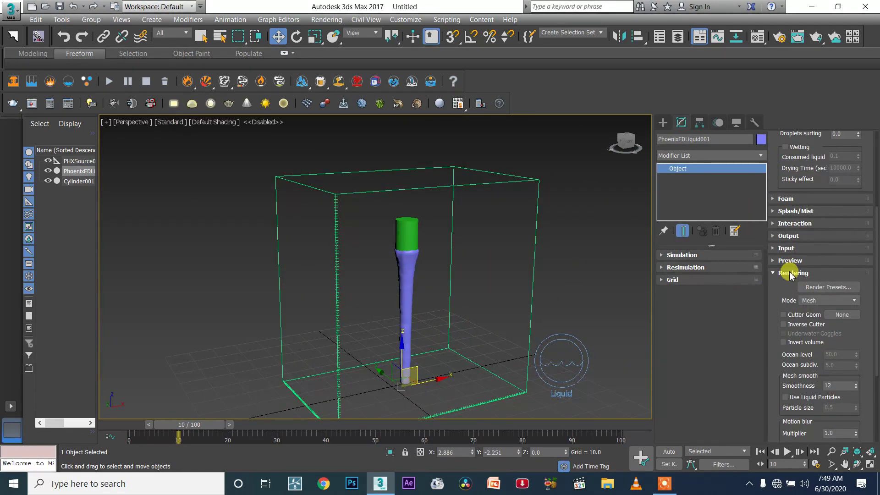
left_click(790, 273)
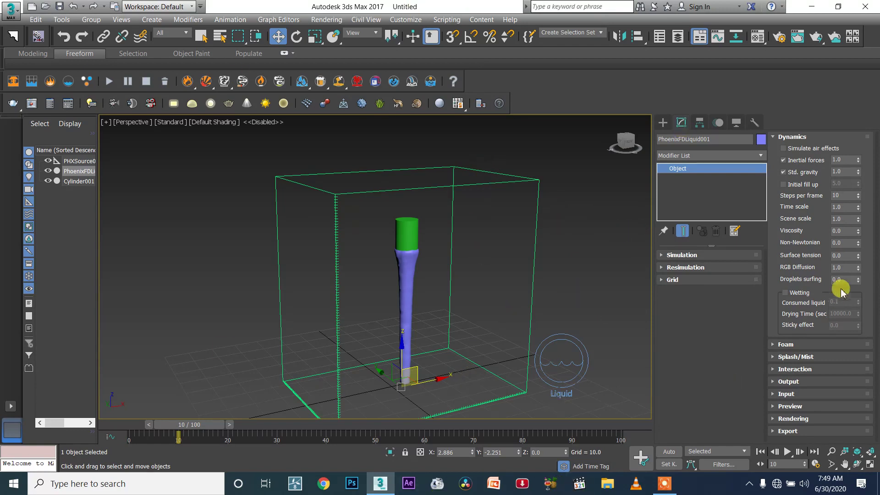
double_click(854, 208)
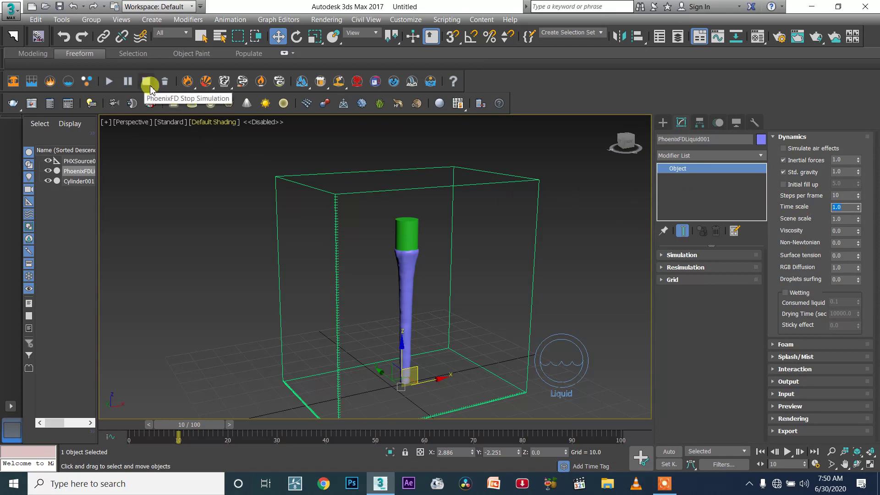
left_click(163, 83)
left_click(521, 277)
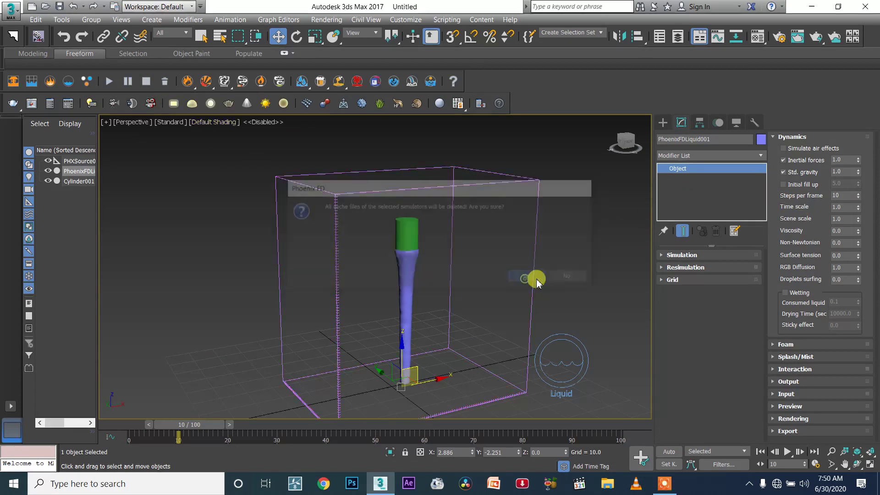
double_click(841, 207)
type("0")
key("BackSpace")
type("2")
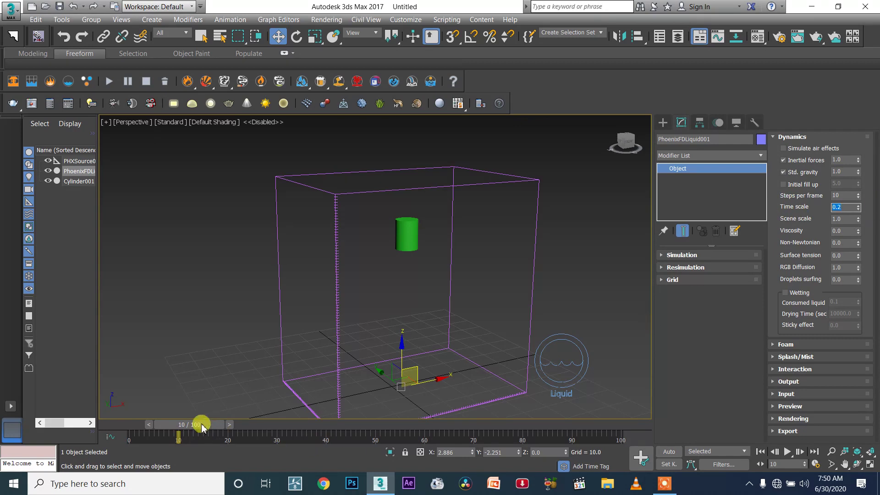
Simulate again from frame 0, examine the liquid forming at the cylinder's base up close, and stop at about frame 12
left_click_drag(201, 425, 155, 424)
left_click(110, 81)
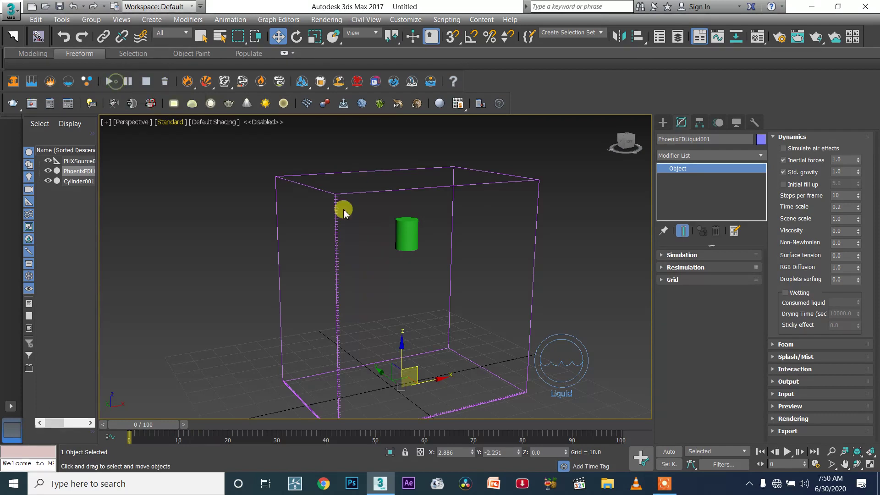
scroll(436, 260, "up", 5)
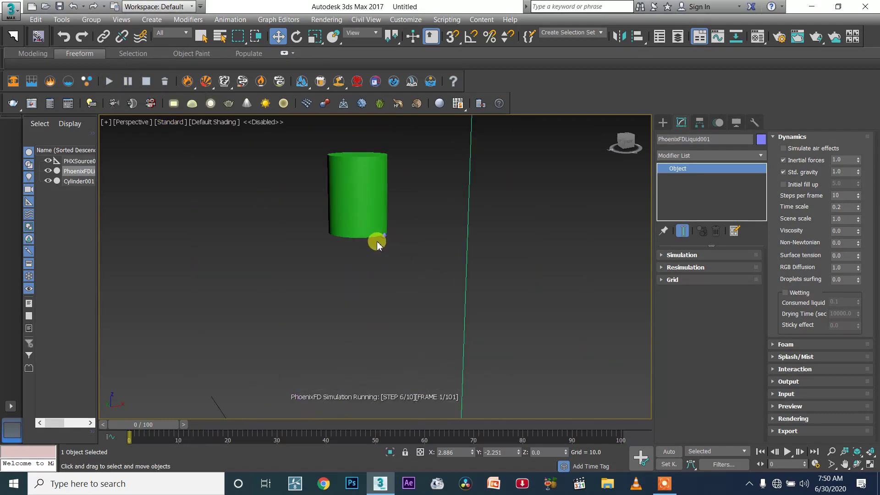
scroll(385, 235, "up", 3)
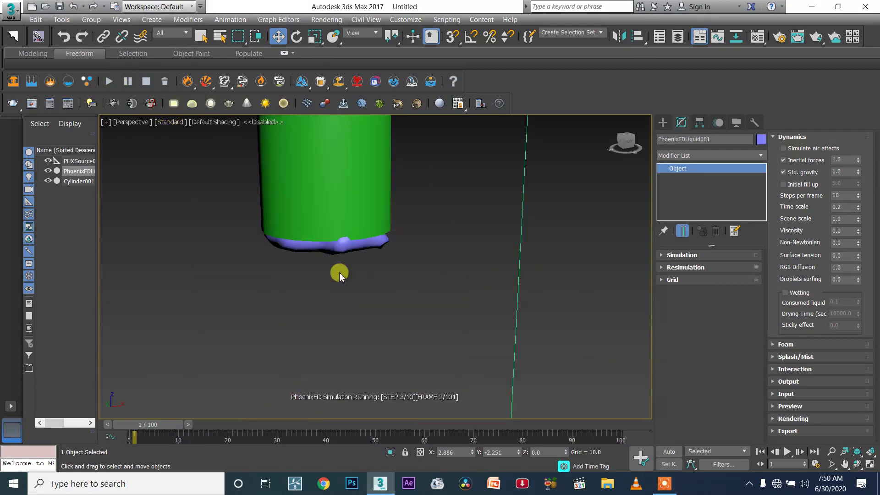
scroll(348, 281, "down", 2)
middle_click_drag(348, 281, 452, 259)
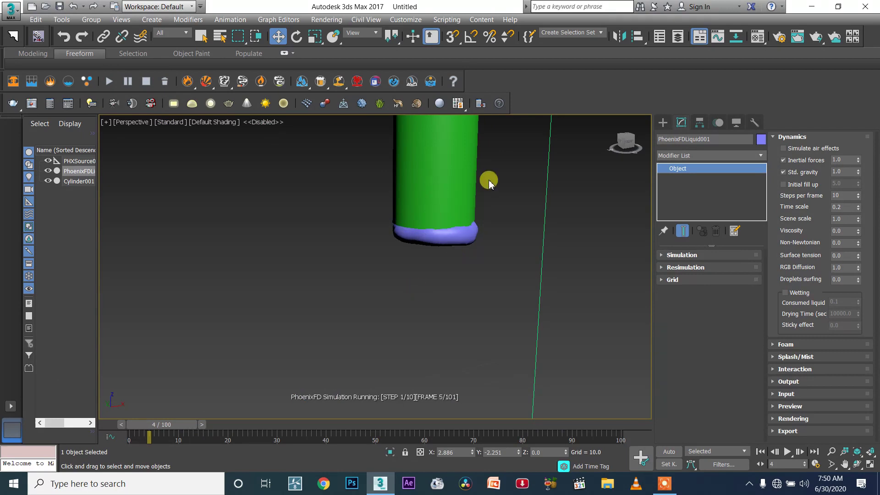
scroll(430, 234, "down", 3)
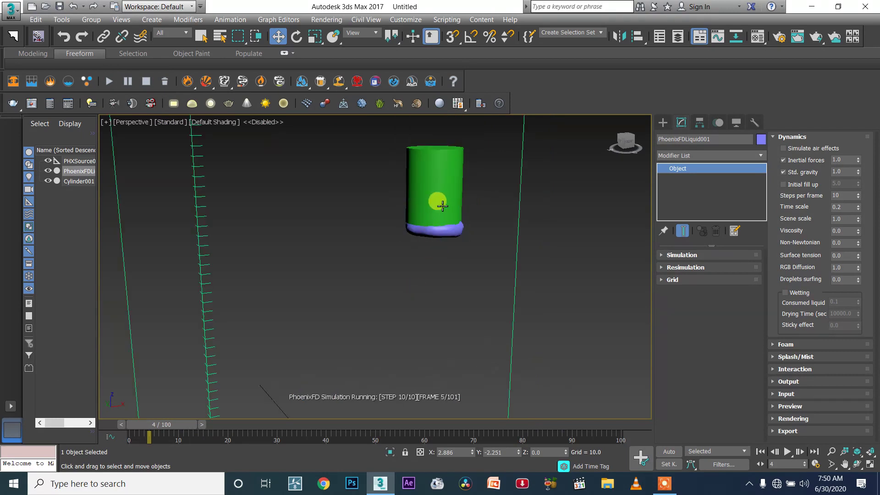
scroll(436, 229, "up", 3)
scroll(436, 246, "up", 4)
scroll(436, 246, "down", 2)
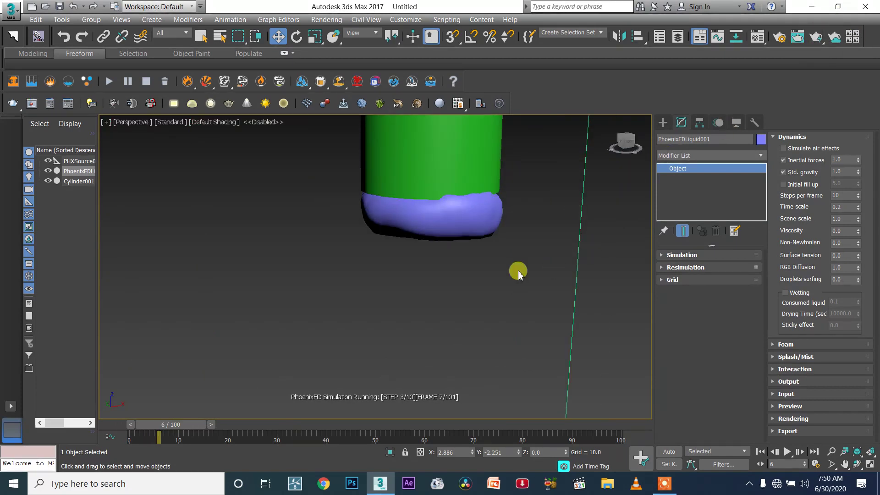
scroll(485, 275, "down", 3)
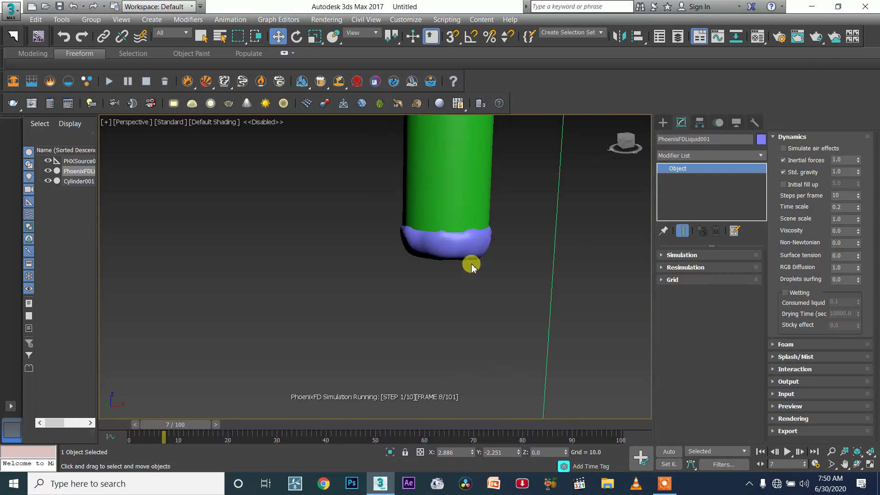
scroll(462, 220, "up", 3)
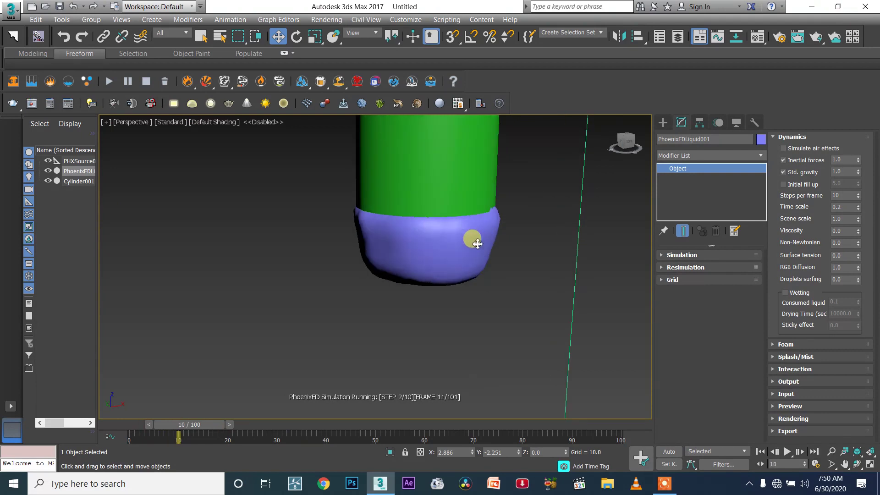
scroll(477, 244, "down", 2)
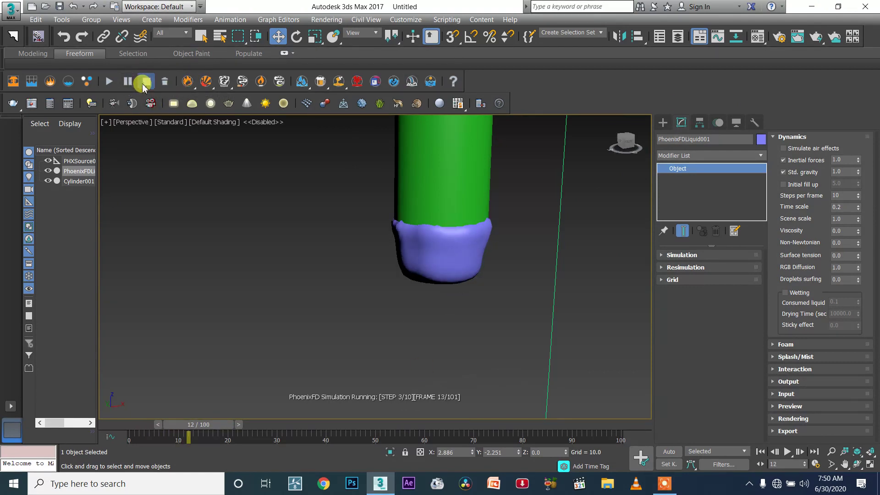
scroll(463, 285, "down", 2)
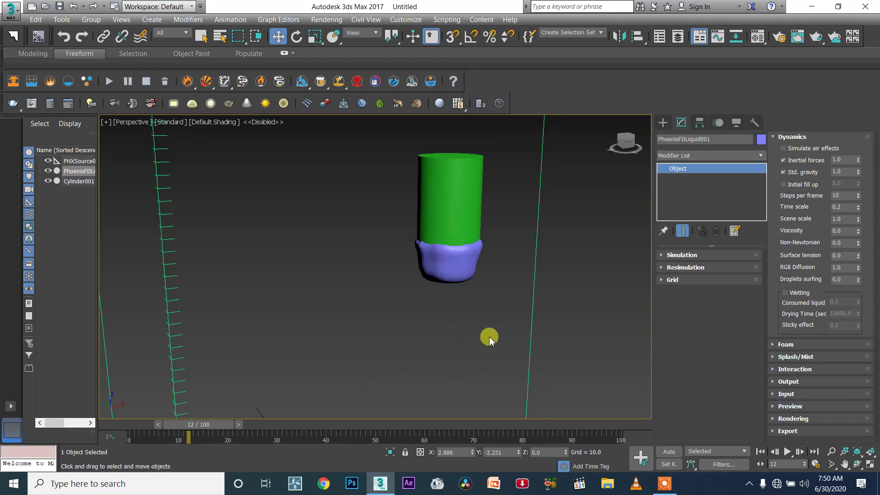
Change the Time scale to 2.0 and delete the cached simulation
left_click(837, 207)
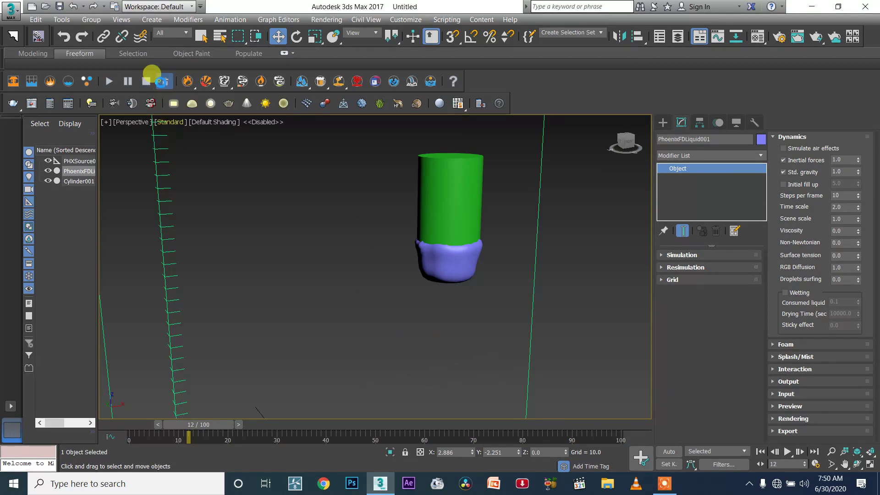
left_click(164, 81)
left_click(536, 275)
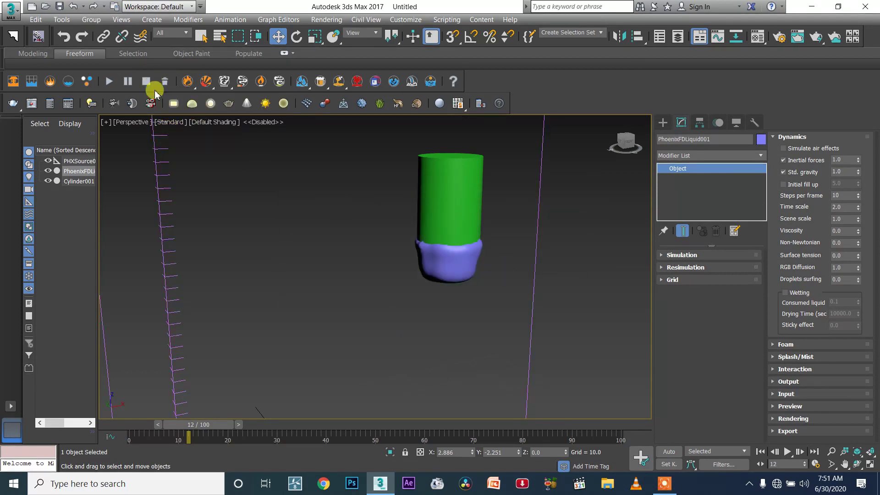
Run the simulation with the faster Time scale, watch the stream fall, and stop it at about frame 4
left_click(109, 81)
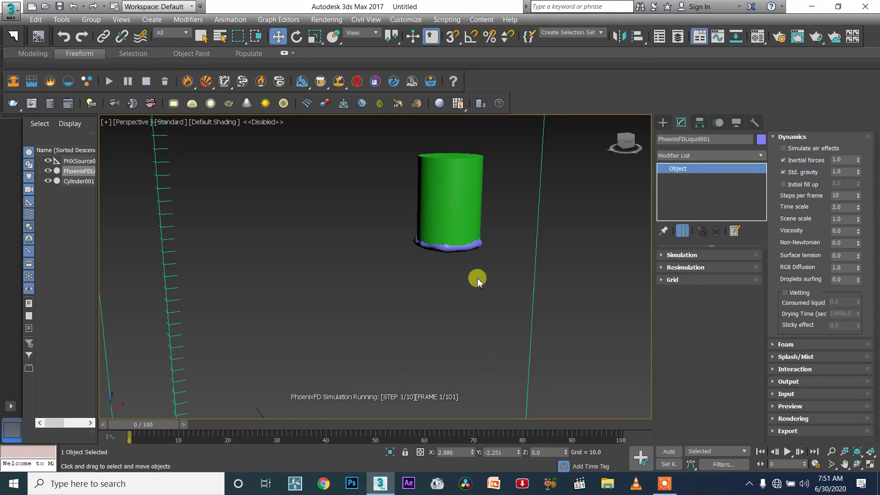
scroll(477, 280, "down", 4)
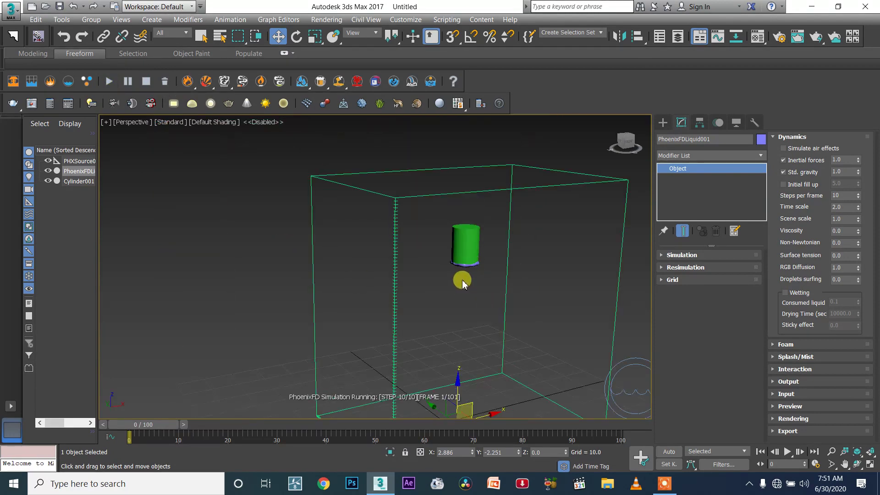
scroll(473, 292, "up", 3)
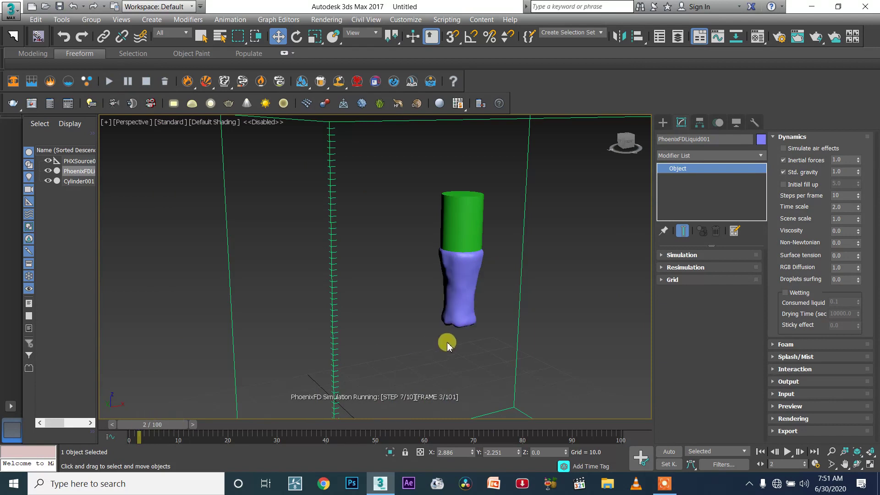
scroll(545, 312, "up", 3)
scroll(415, 305, "down", 4)
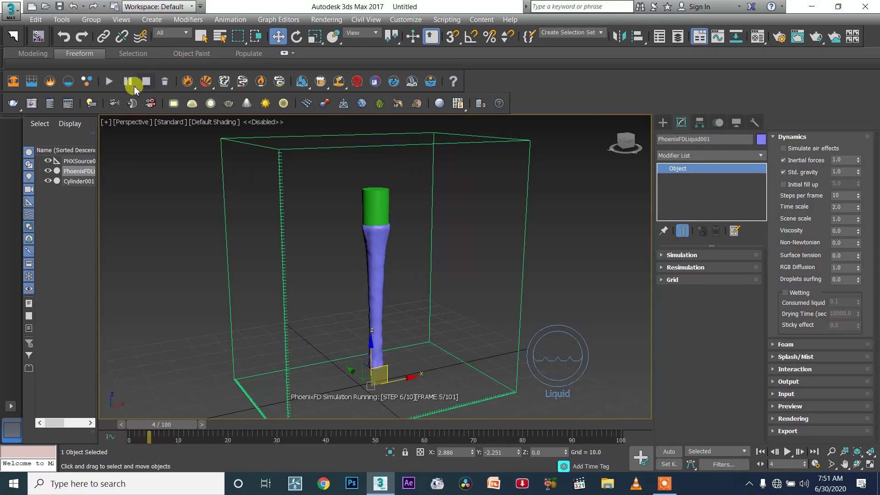
left_click(144, 87)
scroll(452, 281, "up", 4)
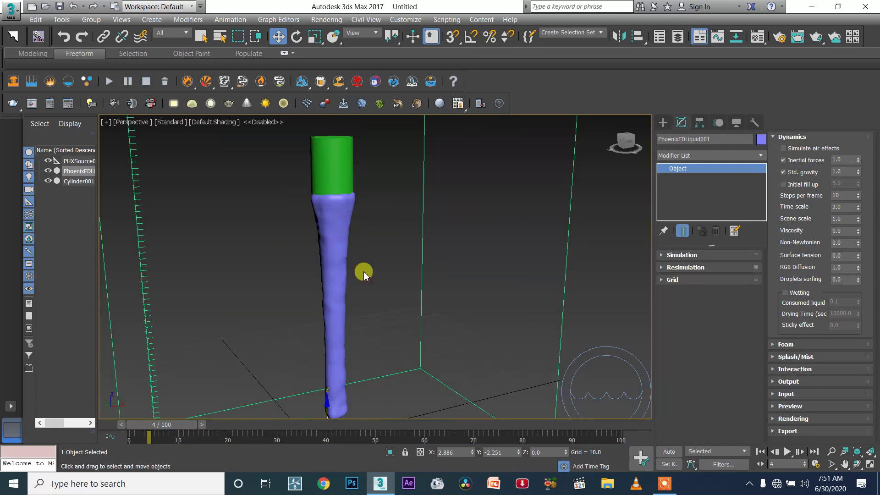
Reset the liquid mesh's Smoothness to 0 in the Rendering settings and inspect the stream's surface up close
left_click(797, 420)
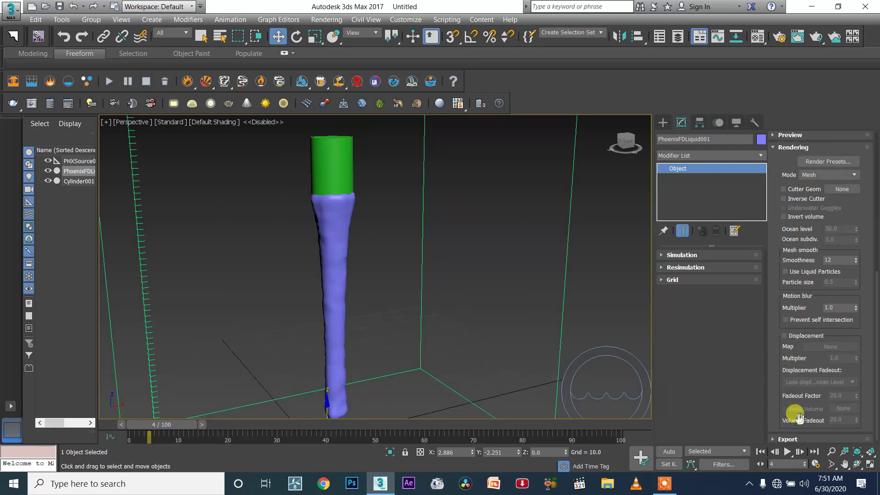
right_click(854, 260)
scroll(321, 248, "up", 5)
scroll(454, 293, "down", 4)
scroll(501, 279, "down", 3)
middle_click_drag(501, 280, 396, 297)
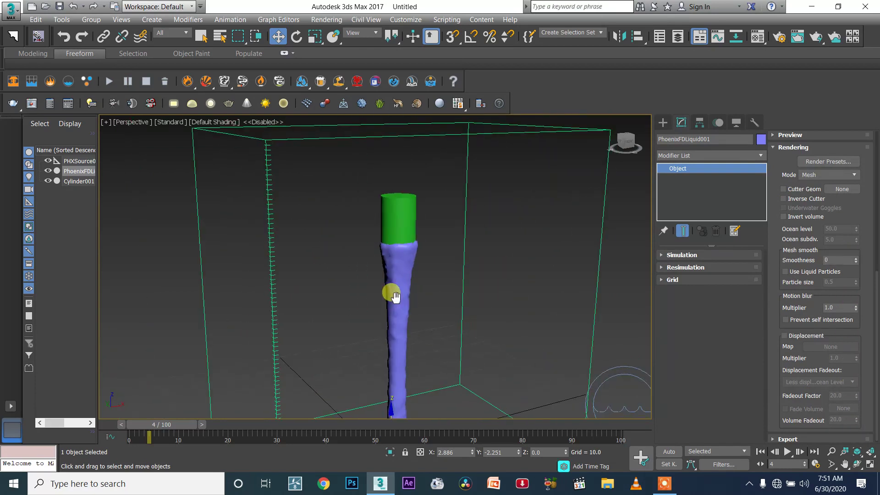
scroll(394, 298, "up", 2)
scroll(389, 325, "up", 3)
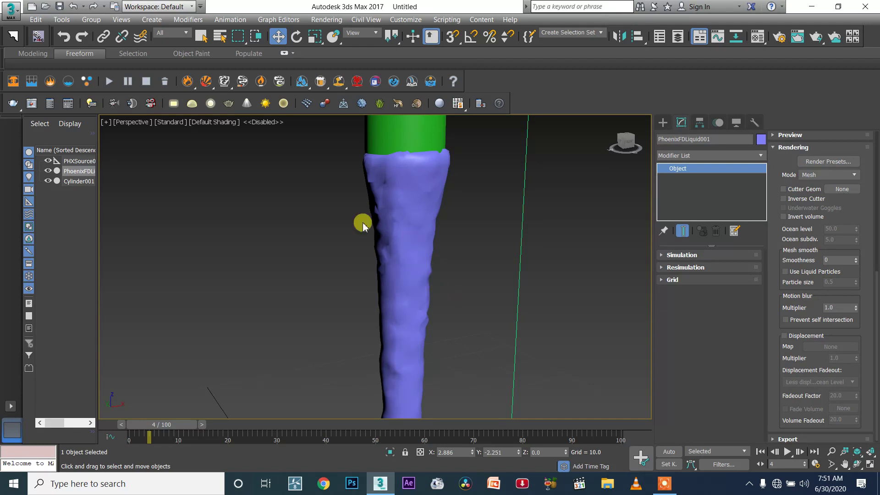
scroll(516, 287, "down", 3)
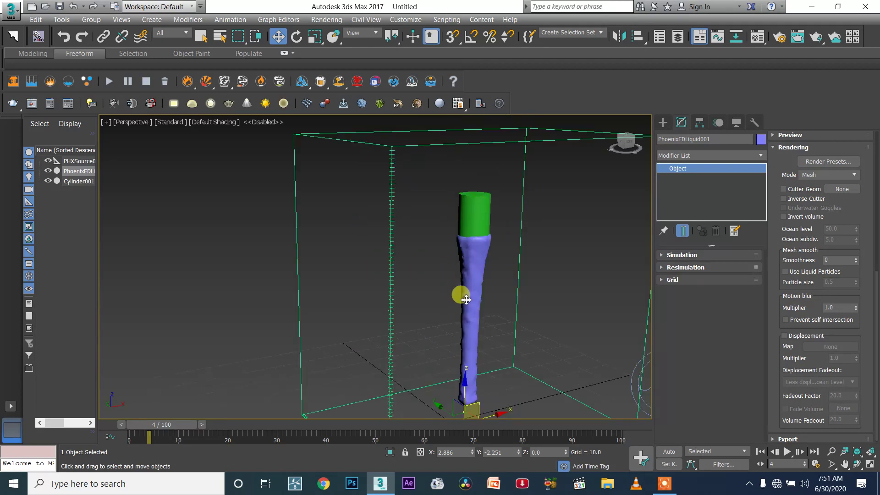
Raise the liquid mesh's Smoothness to 153 and inspect the stream's surface up close
scroll(460, 293, "up", 4)
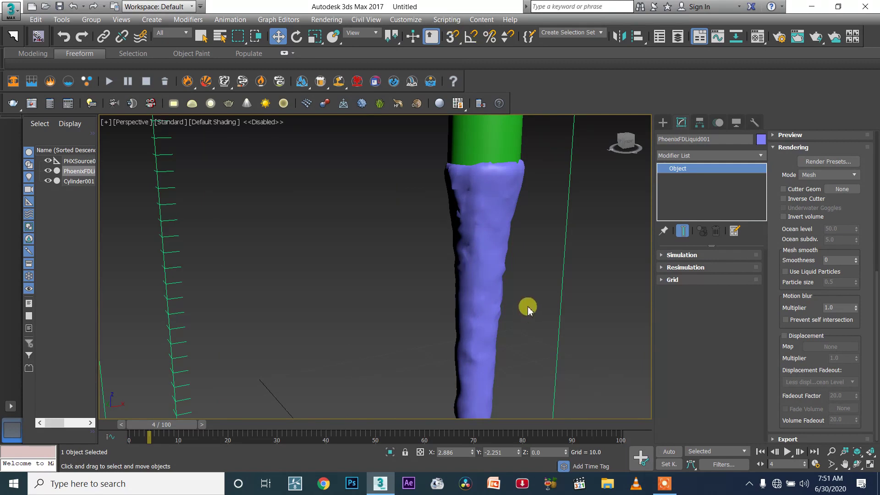
middle_click_drag(529, 308, 446, 310)
left_click_drag(858, 265, 858, 179)
scroll(487, 250, "down", 3)
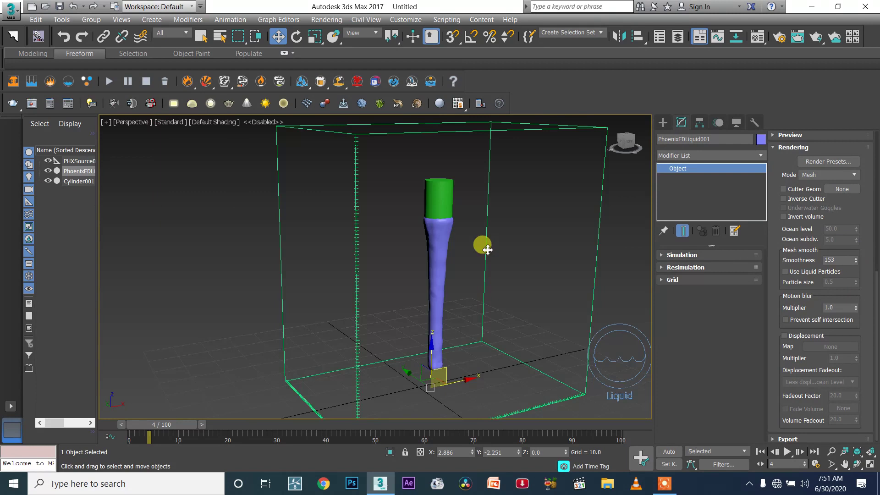
scroll(447, 310, "up", 3)
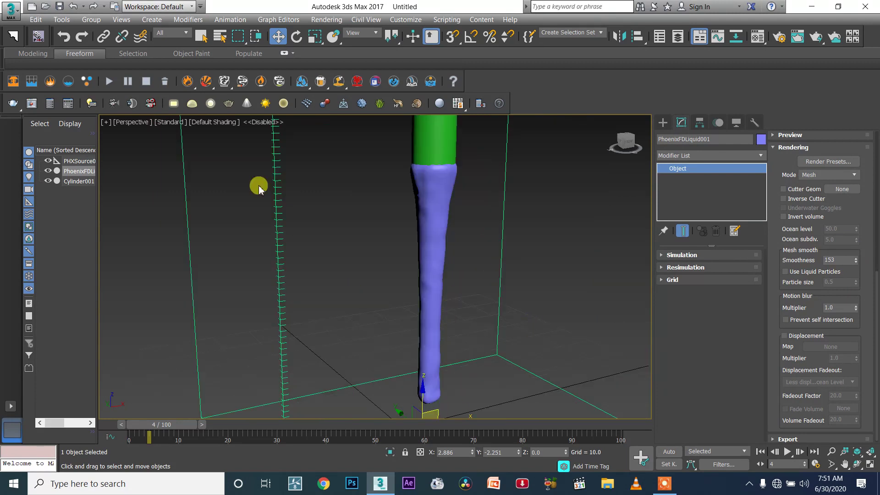
Delete the cached simulation and enable the liquid Particles display in the Preview settings, keeping Show Mesh on
left_click(162, 82)
left_click(530, 278)
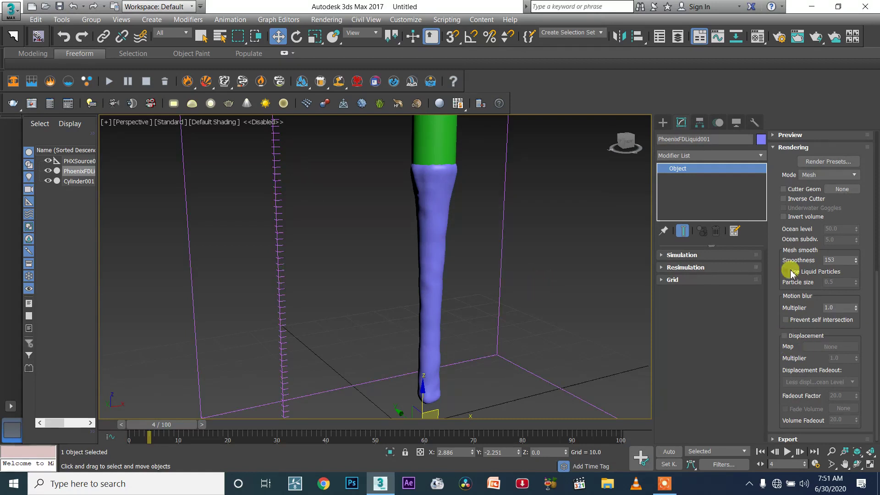
left_click(793, 147)
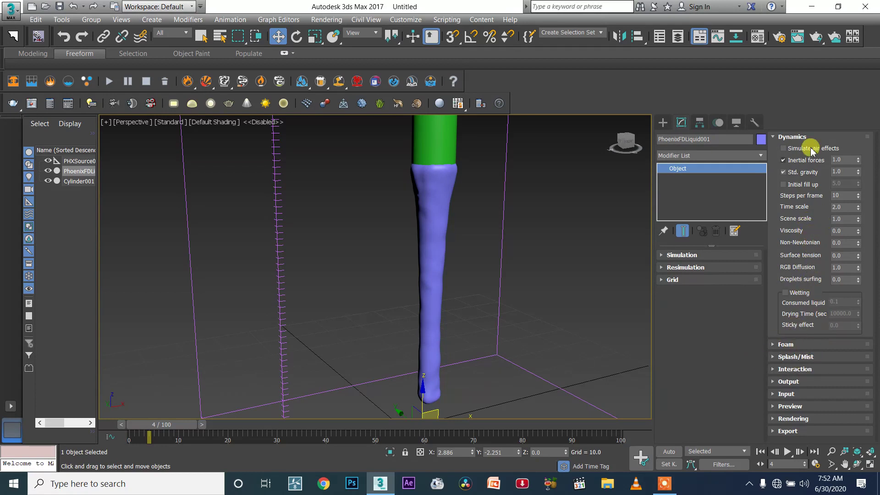
left_click(797, 138)
left_click(709, 363)
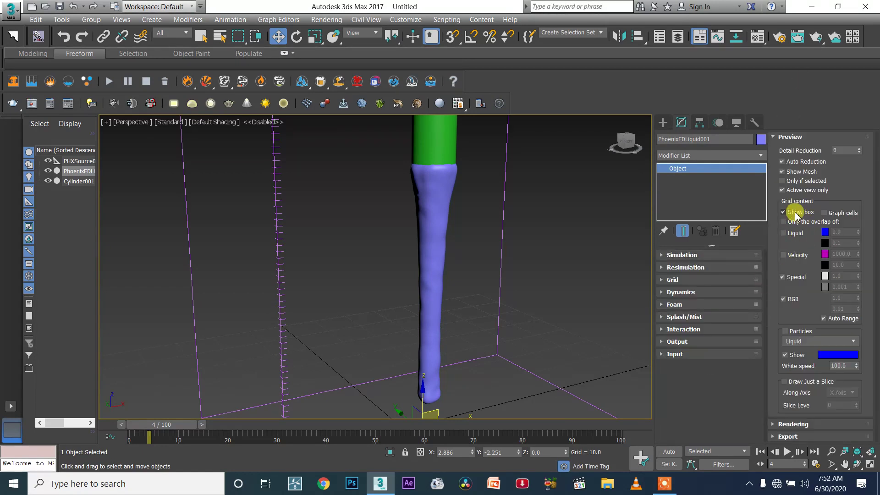
left_click(783, 172)
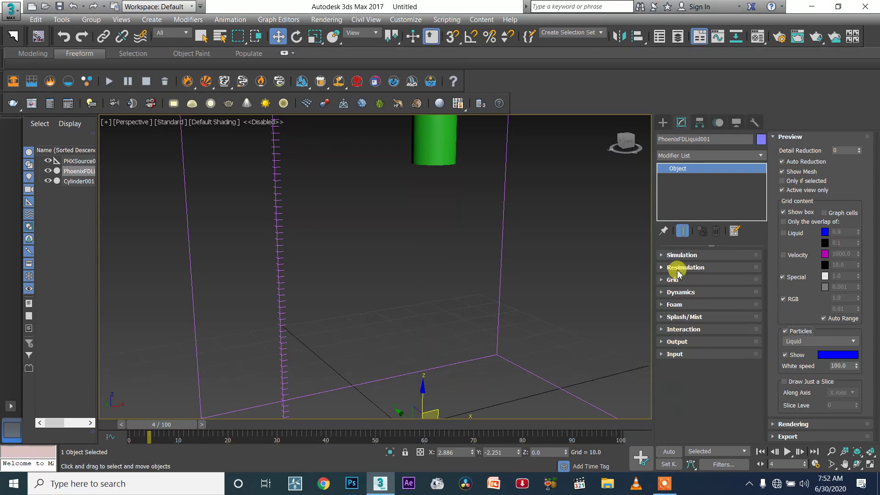
scroll(406, 284, "down", 3)
scroll(310, 197, "up", 3)
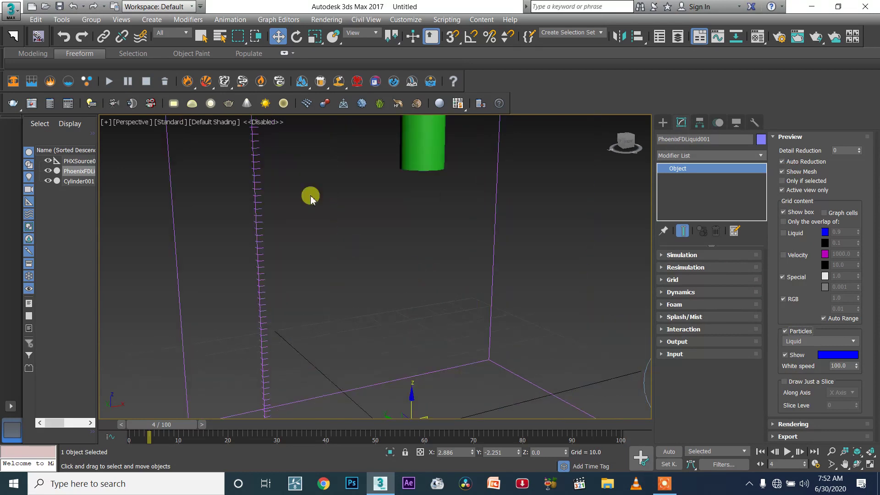
Run the simulation with Show Mesh turned off, pause it at frame 7, and examine the particle stream
left_click(109, 81)
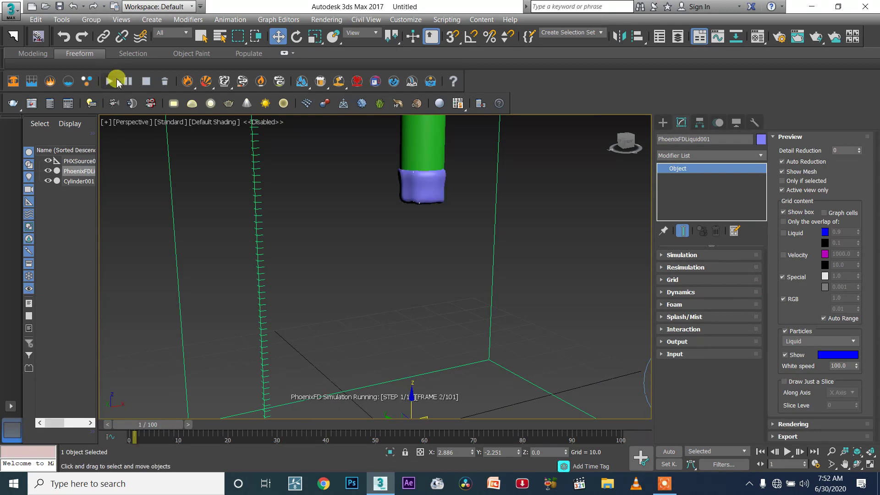
left_click(784, 171)
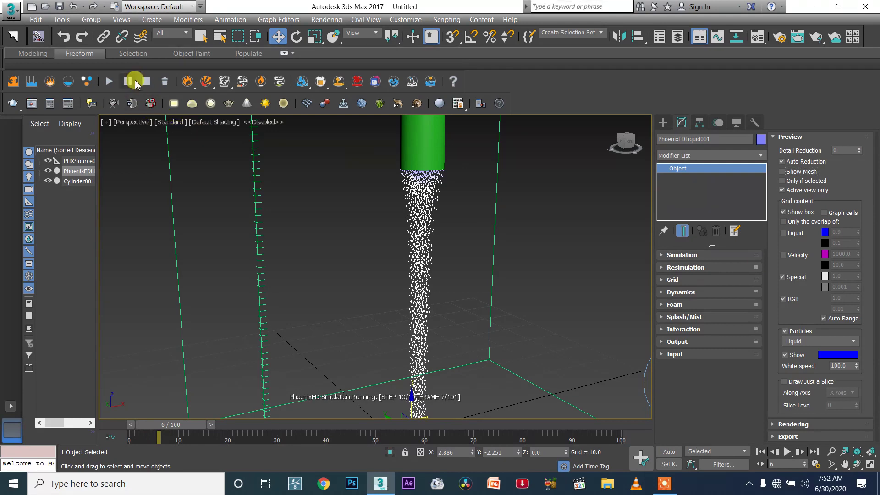
left_click(809, 287)
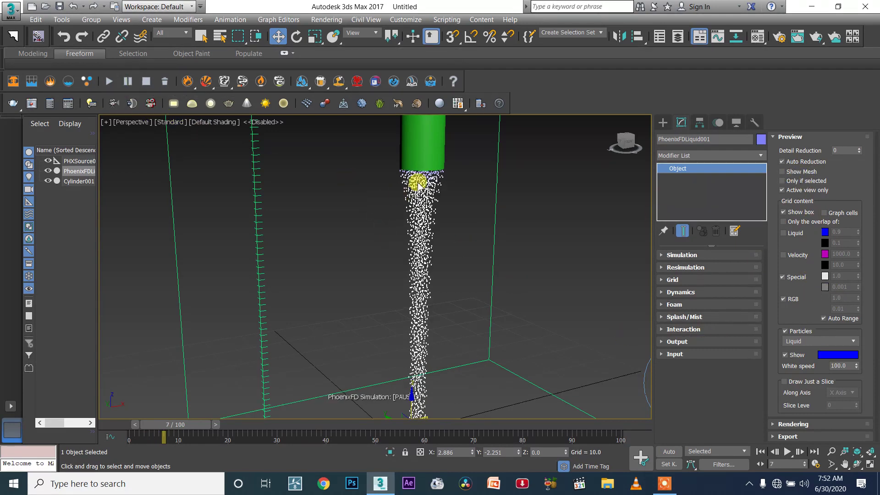
scroll(419, 200, "up", 2)
scroll(426, 206, "down", 5)
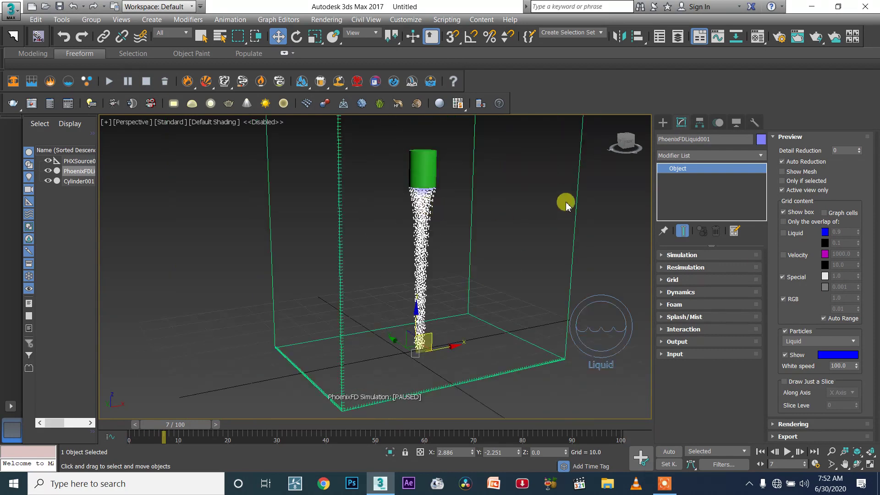
scroll(434, 205, "up", 3)
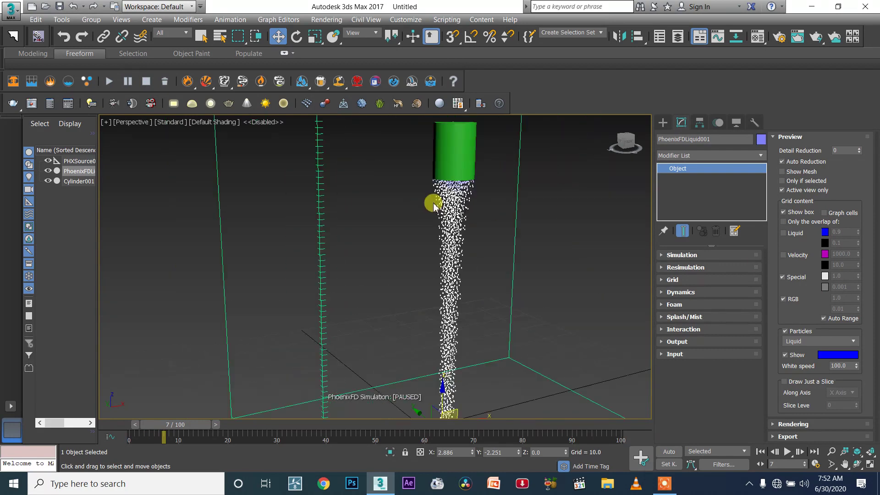
Set the preview's Detail Reduction to 1, delete the cached simulation, and return to frame 0
left_click(859, 150)
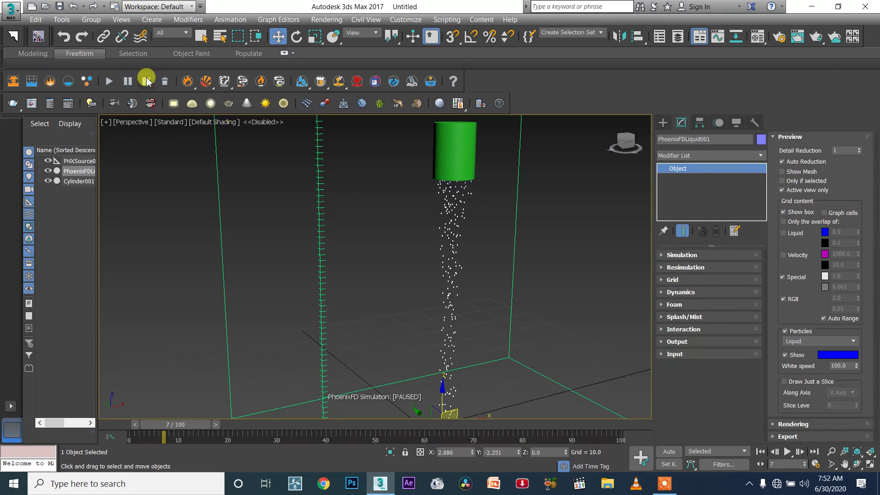
left_click(165, 81)
left_click(532, 276)
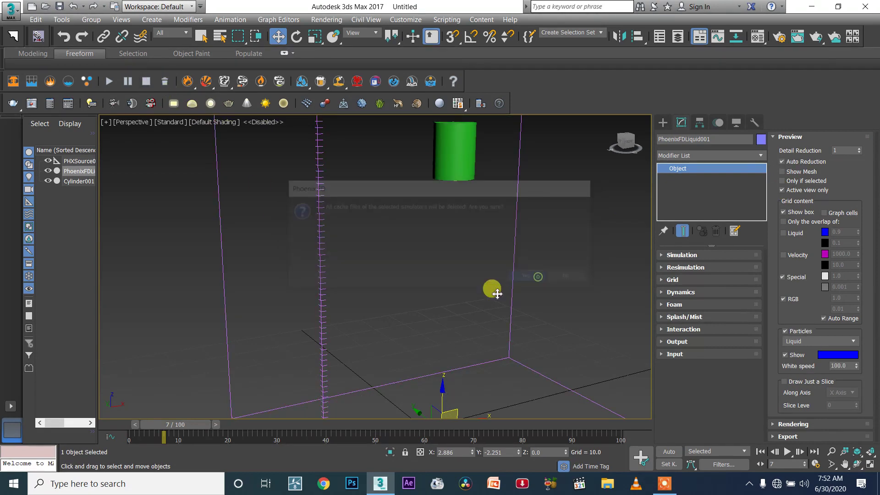
left_click_drag(176, 425, 90, 424)
key("w")
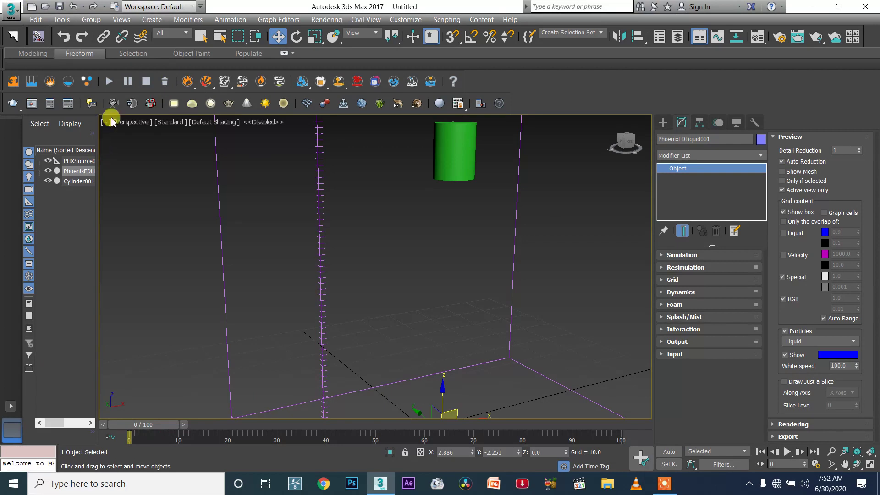
Simulate the particles again, pause at frame 2, and raise Detail Reduction to 3
left_click(110, 81)
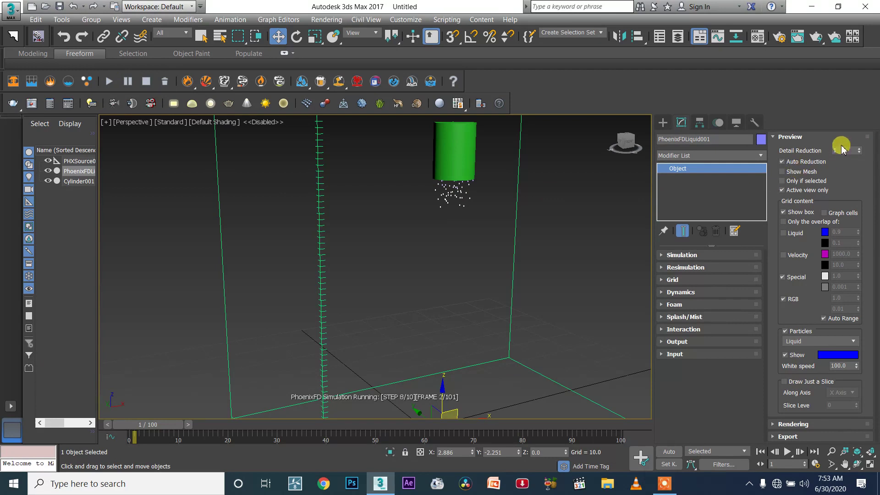
left_click(128, 81)
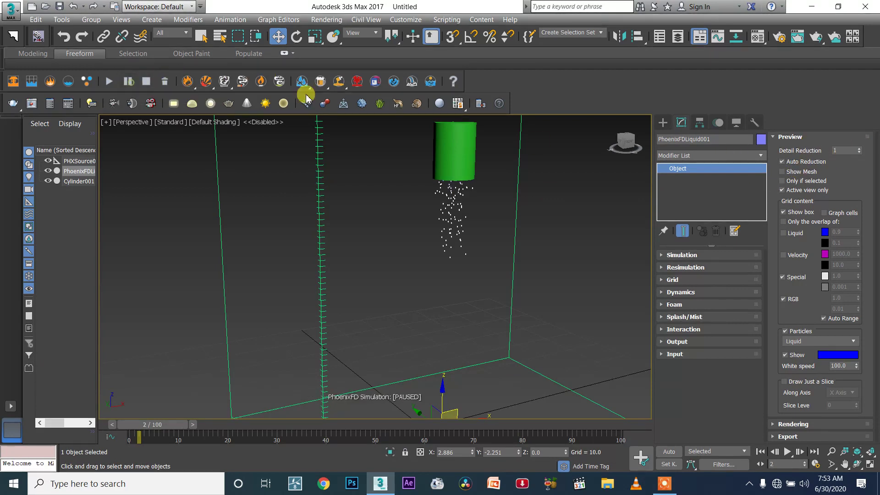
left_click(859, 149)
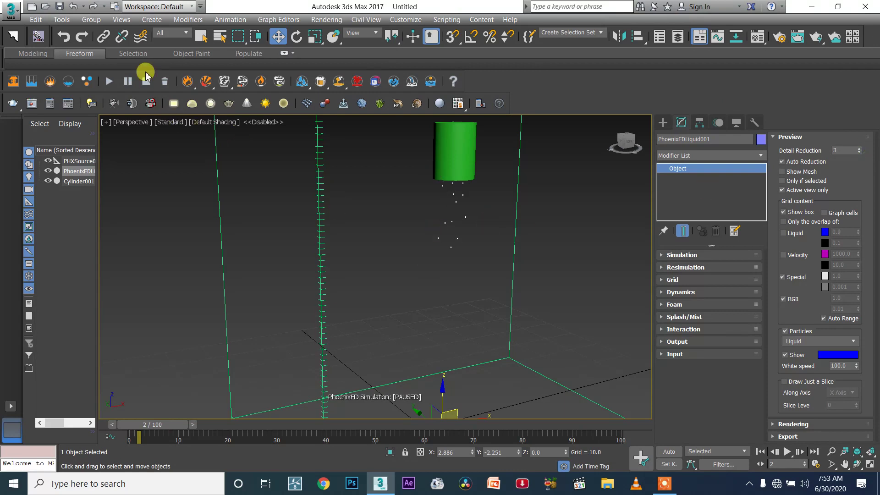
Delete the cache, rerun the simulation with Detail Reduction 3, pause at frame 2, and show the liquid mesh
left_click(165, 81)
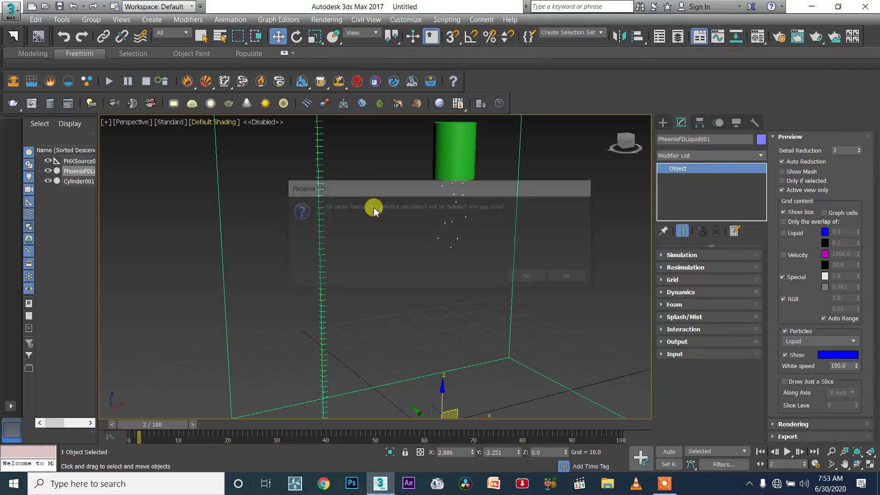
left_click(516, 276)
left_click(110, 81)
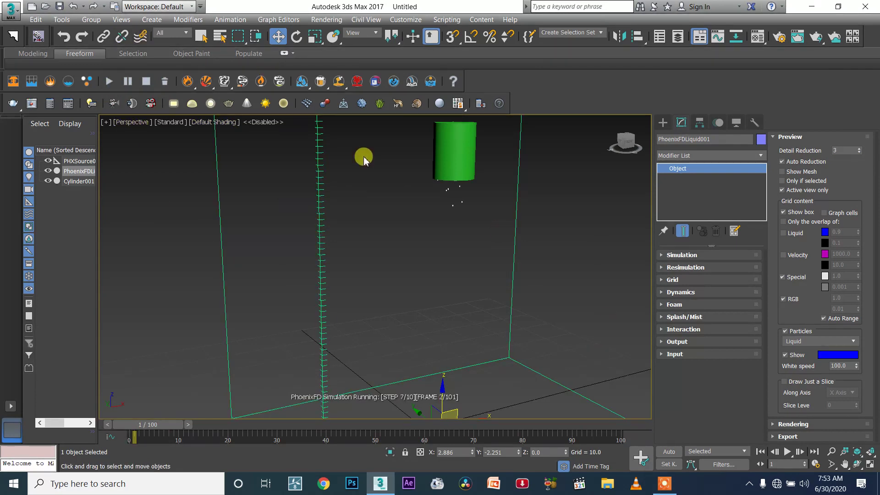
left_click(128, 83)
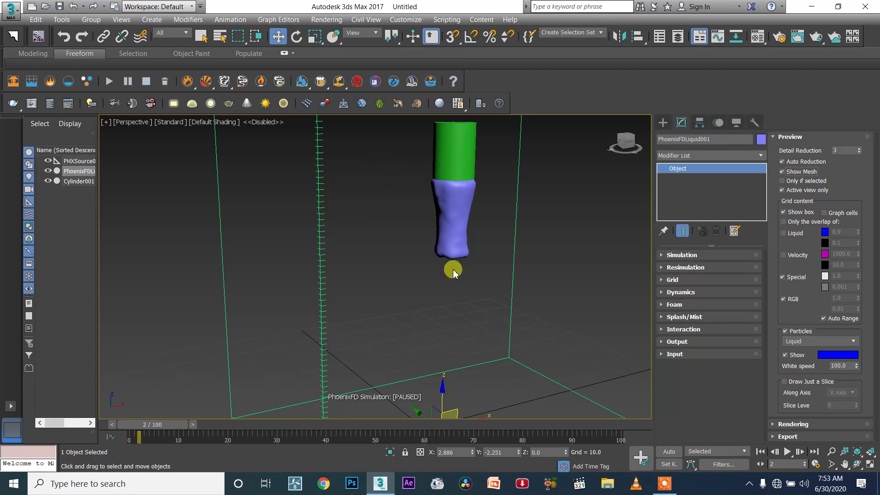
Reset Detail Reduction to 0, clear the cached simulation, and simulate again, pausing at frame 3
right_click(858, 153)
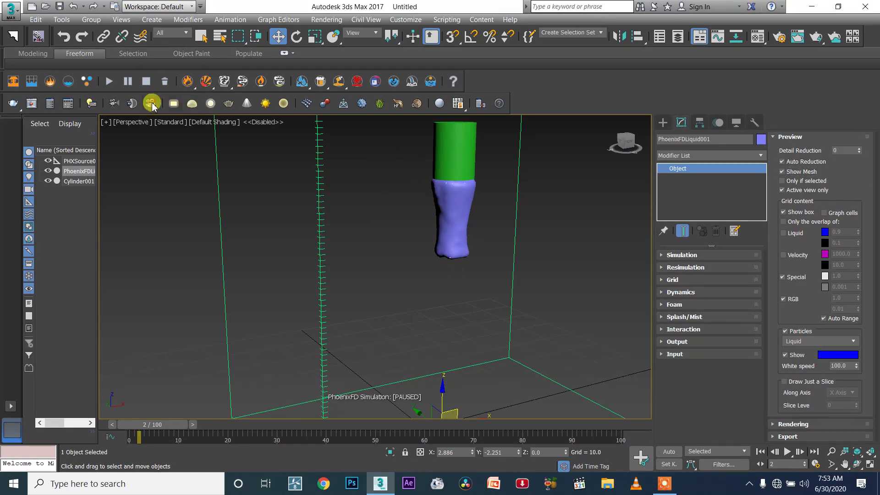
left_click(165, 81)
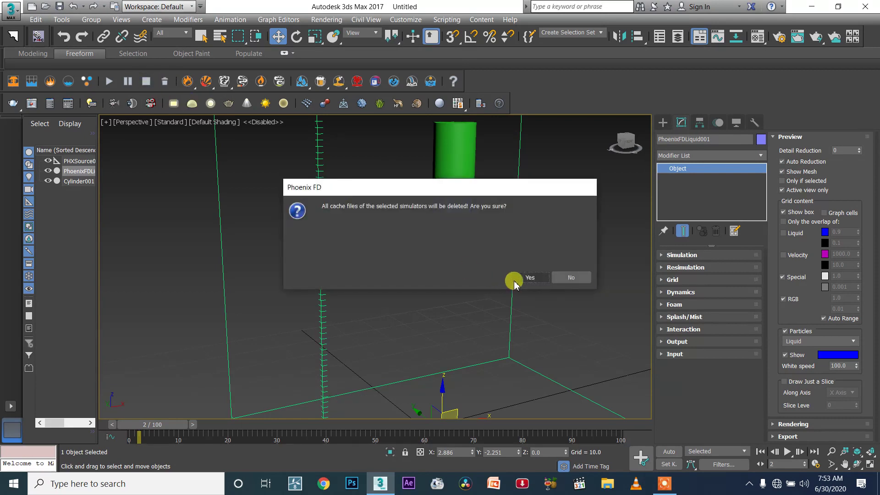
left_click(528, 278)
left_click(112, 82)
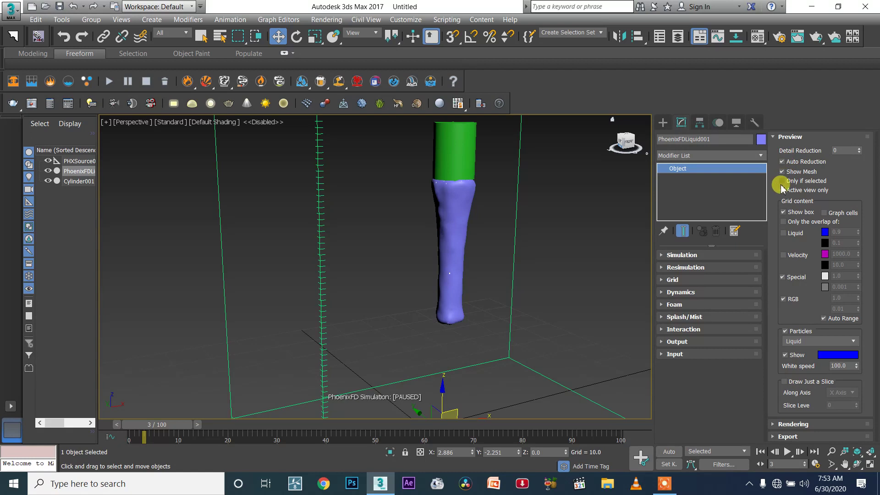
Turn off Show Mesh and set Detail Reduction to 2 to thin out the previewed particles
left_click(783, 172)
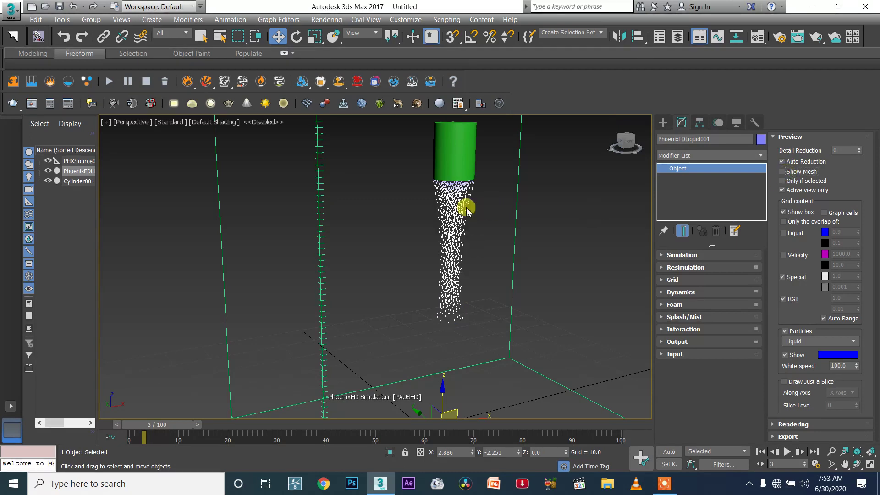
left_click(860, 149)
left_click(859, 149)
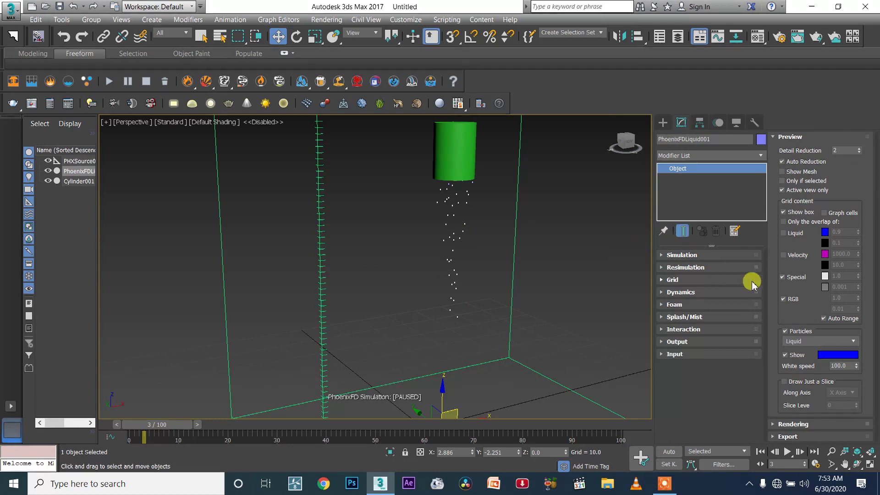
left_click(796, 173)
left_click(797, 173)
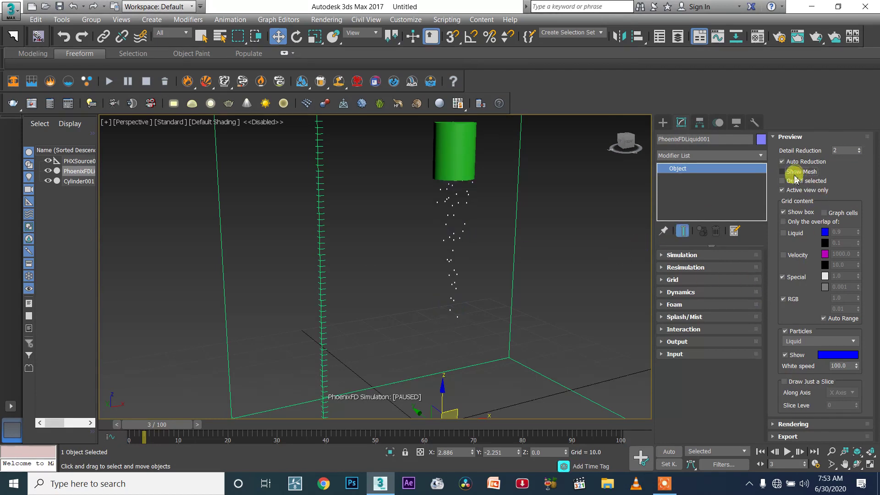
Toggle Show box off and on to compare the viewport with and without the simulator's grid box
left_click(799, 214)
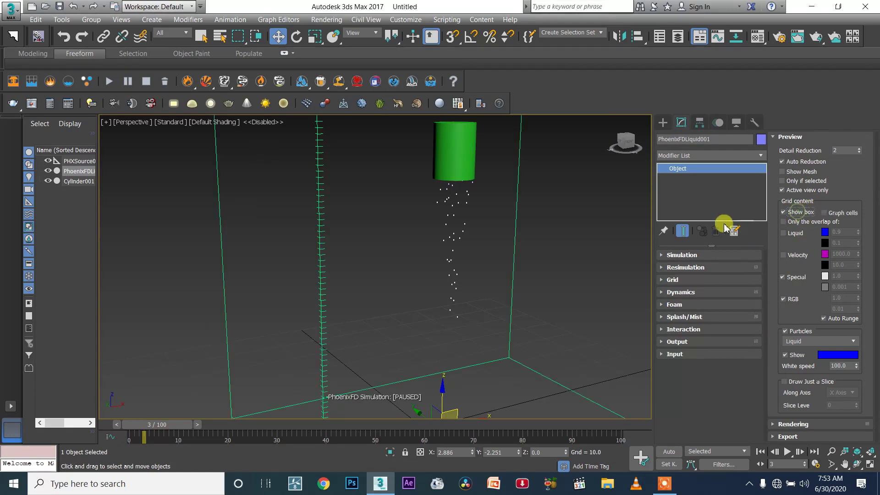
left_click(795, 216)
scroll(591, 323, "down", 3)
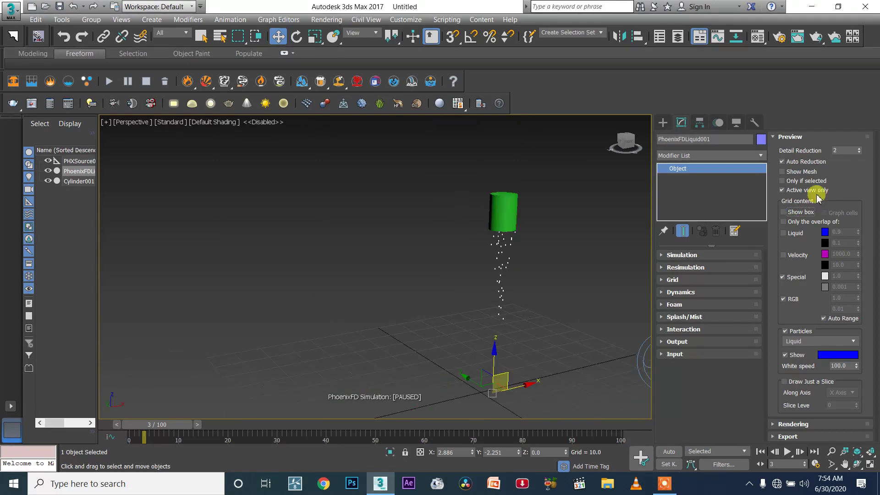
left_click(800, 213)
left_click(799, 213)
left_click(796, 212)
left_click(797, 214)
left_click(798, 214)
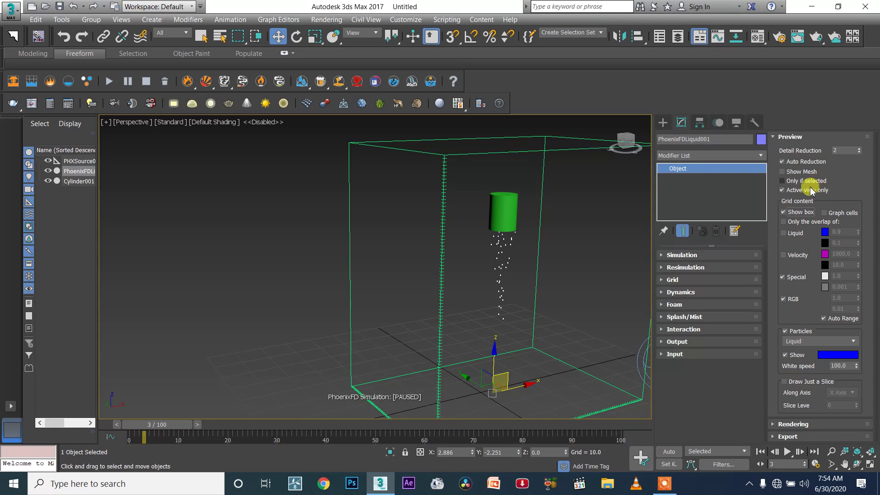
Turn Show Mesh back on and disable the Particles display in the Preview settings
middle_click_drag(582, 268, 496, 264)
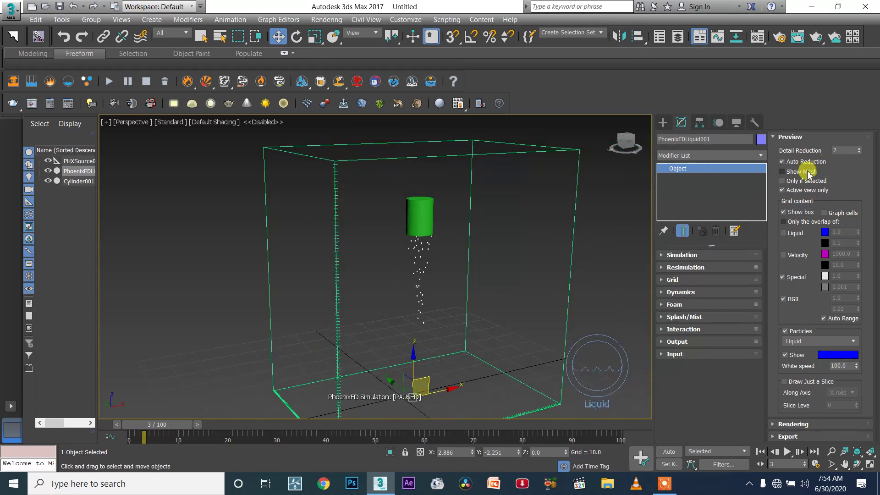
left_click(783, 172)
left_click(785, 331)
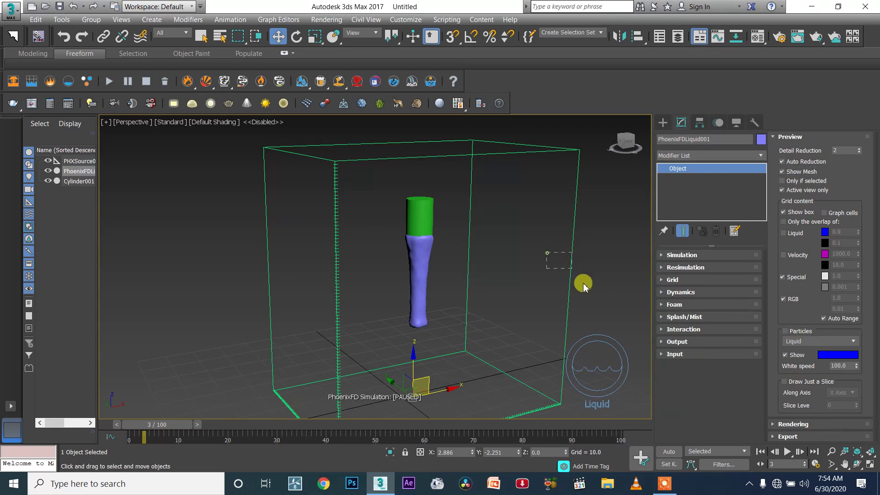
Deselect the simulator, switch to the four-viewport layout, and view the liquid up close in Perspective
left_click(585, 290)
key("alt+w")
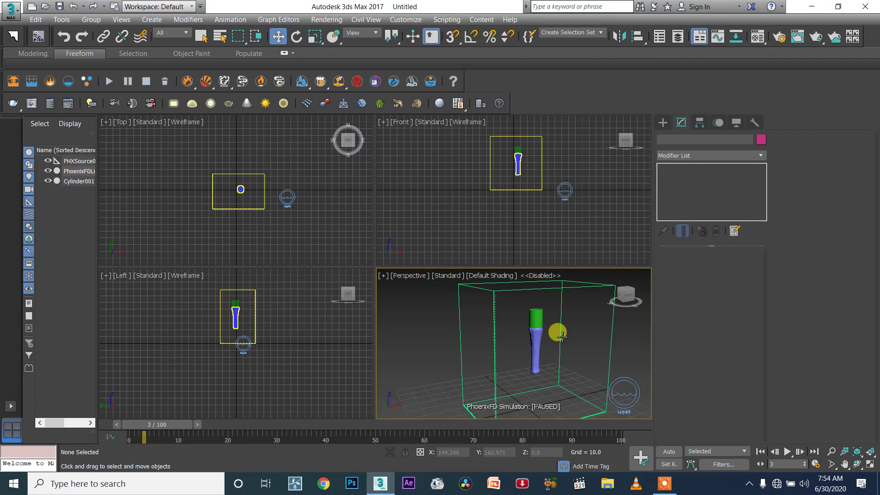
scroll(564, 337, "up", 5)
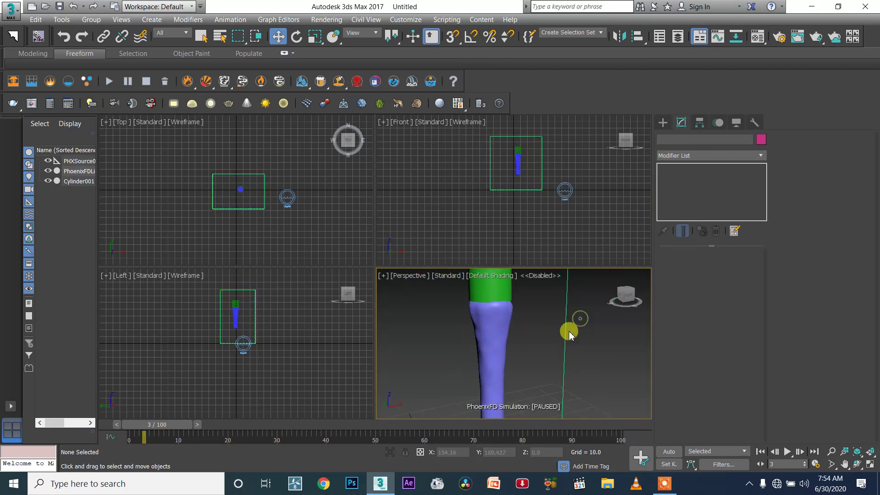
Test the Only if selected preview option by deselecting and reselecting the simulator in the Front and Perspective viewports
scroll(570, 335, "down", 5)
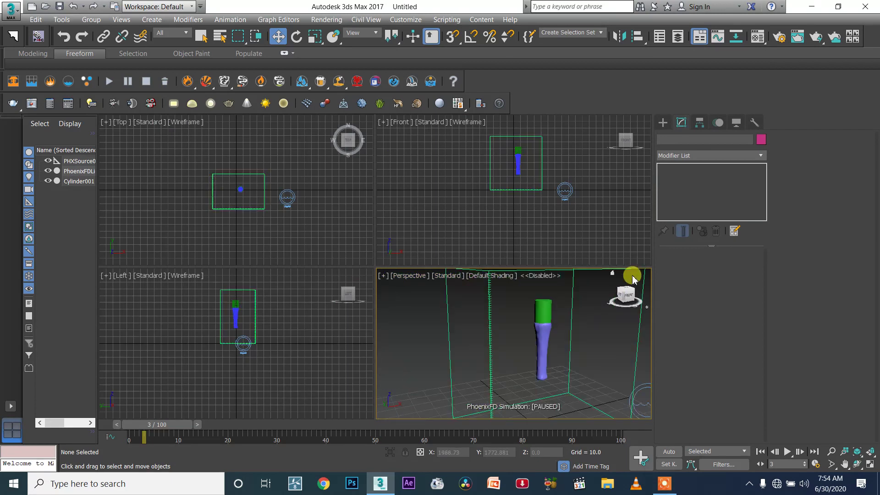
left_click(487, 306)
left_click(532, 188)
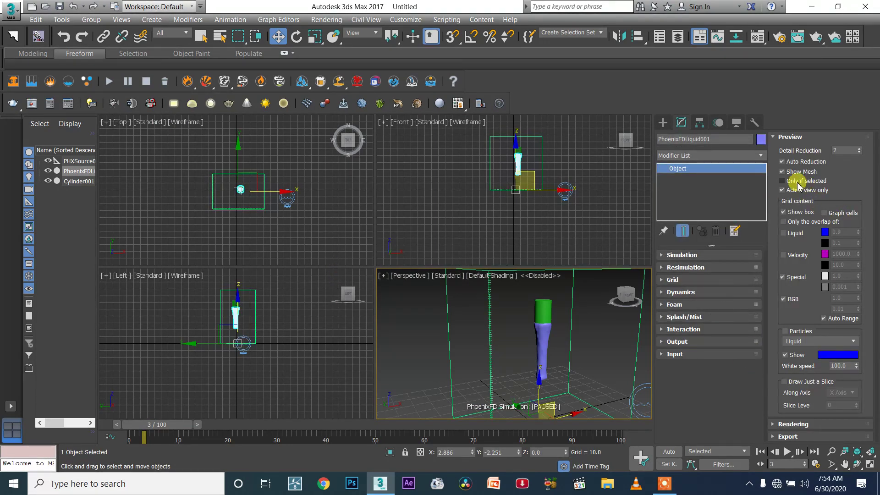
left_click(586, 236)
left_click(614, 331)
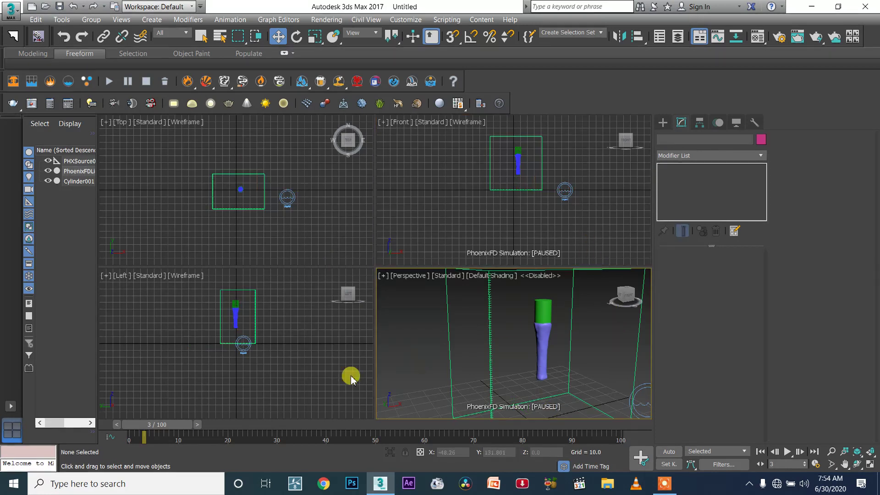
left_click(483, 307)
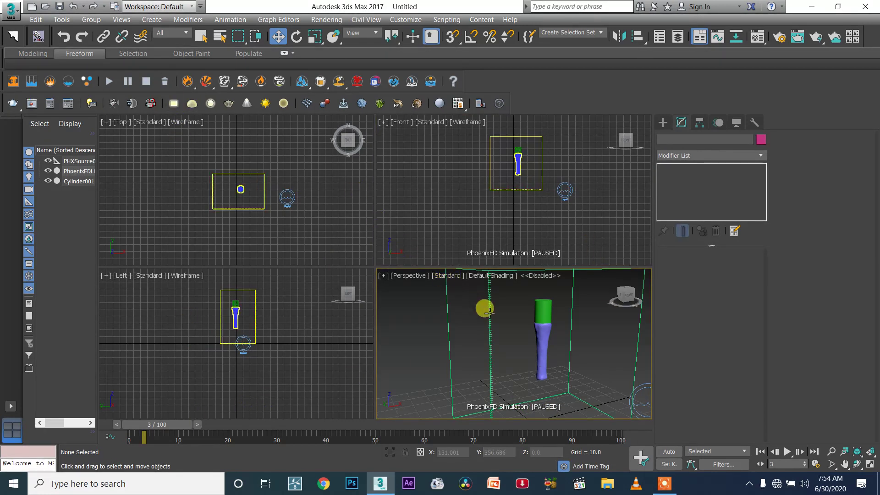
Stop the paused Phoenix FD simulation and return the timeline to frame 0
left_click(165, 81)
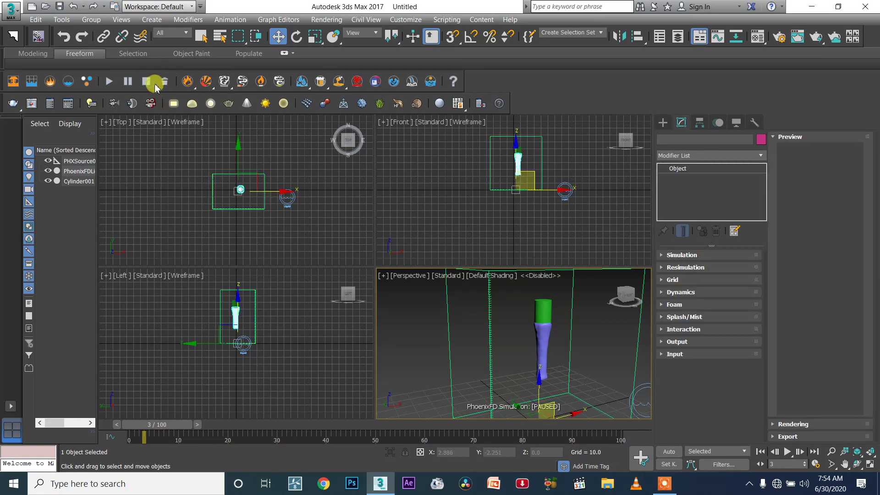
left_click(531, 277)
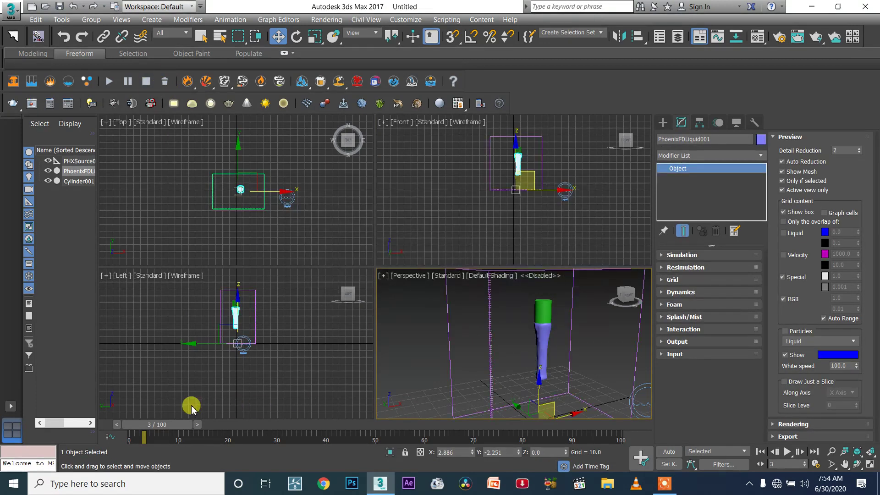
left_click_drag(167, 423, 112, 423)
Run the liquid simulation again from the start and pause it at frame 2
left_click(480, 344)
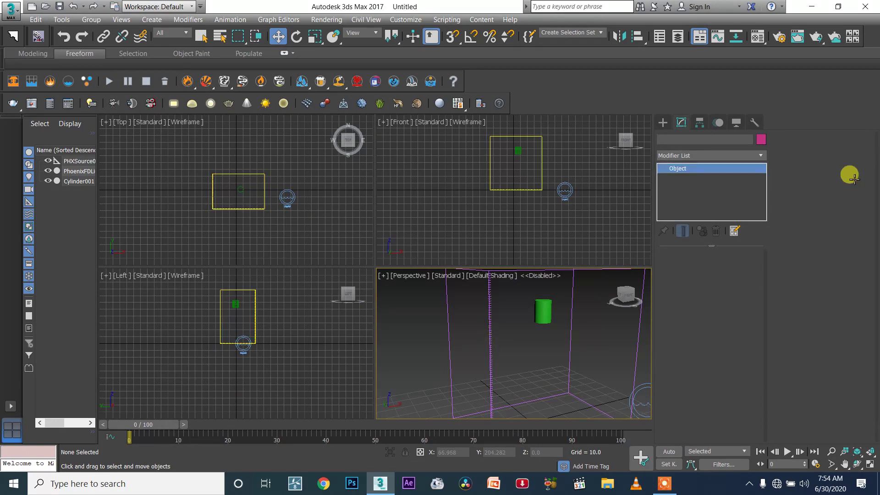
key("ctrl+z")
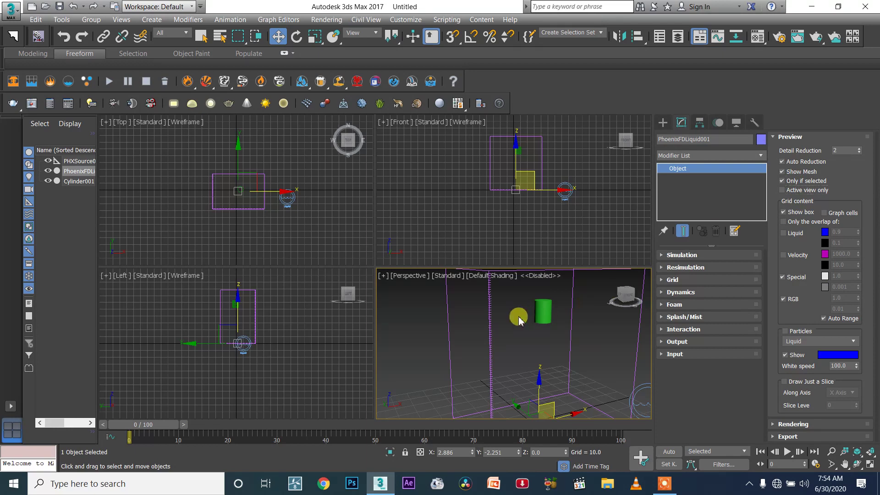
left_click(516, 315)
left_click(110, 83)
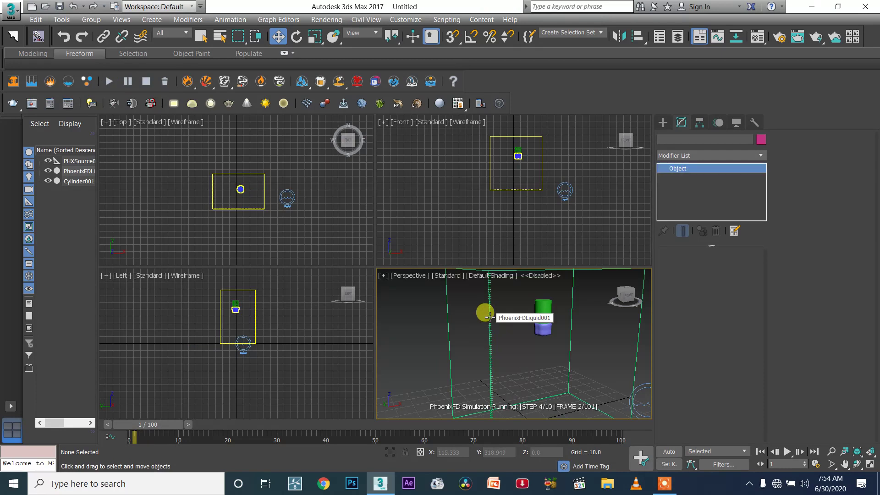
left_click(489, 316)
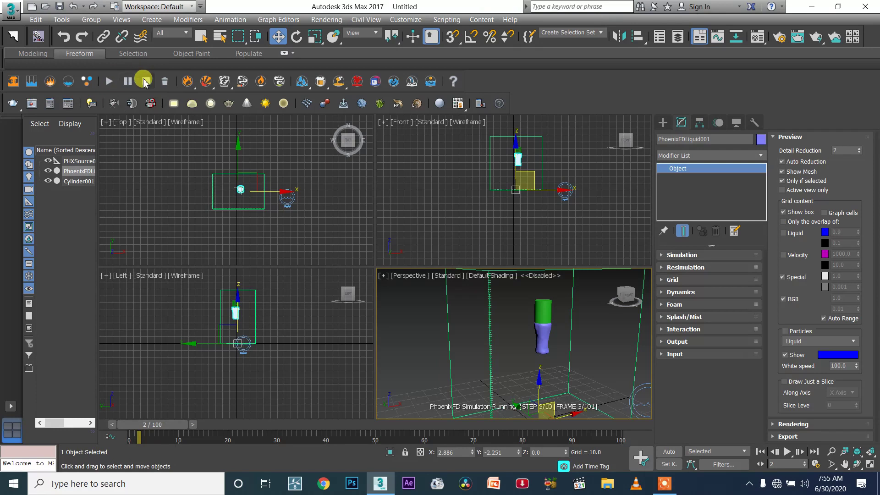
left_click(128, 82)
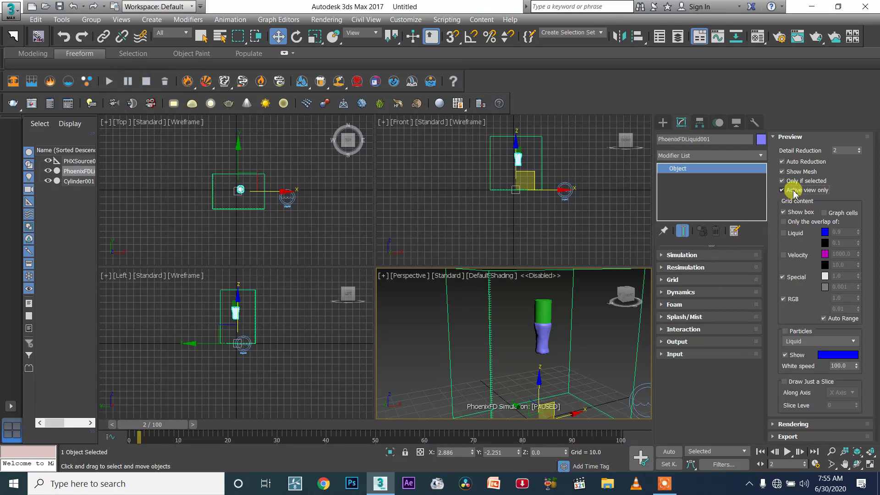
Turn off Only if selected in the simulator's Preview settings and check the deselected liquid with the Left viewport active
left_click(621, 236)
left_click(598, 300)
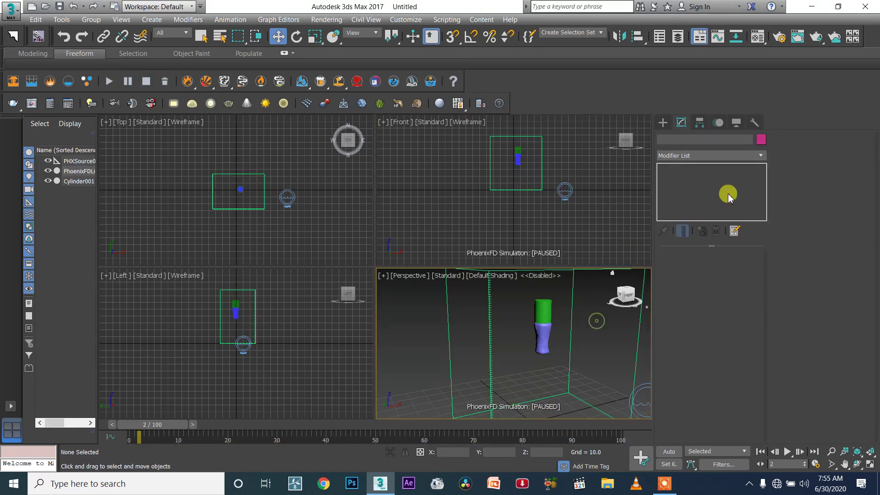
left_click(566, 291)
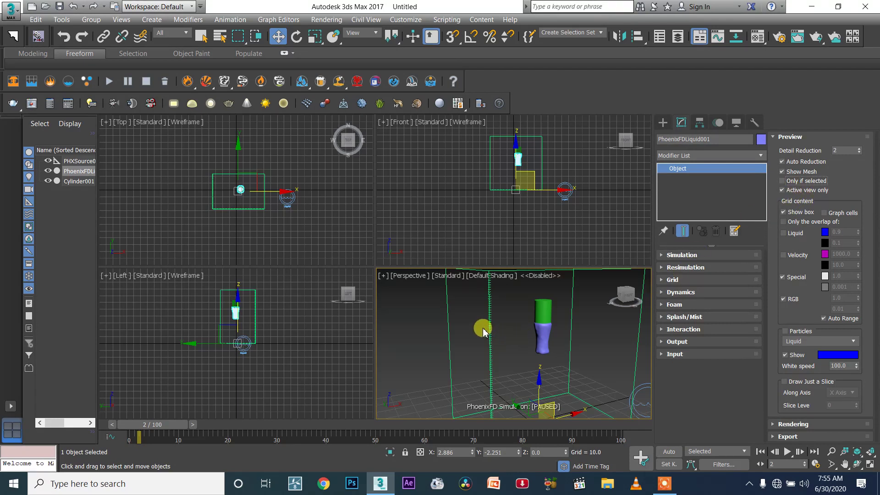
left_click(258, 343)
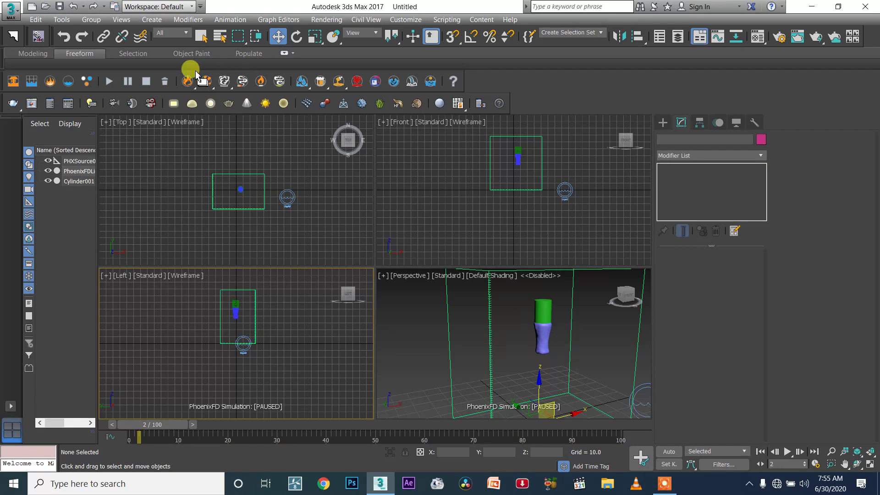
Stop the simulation and inspect the liquid mesh below the cylinder up close in Perspective
left_click(146, 83)
scroll(521, 298, "up", 2)
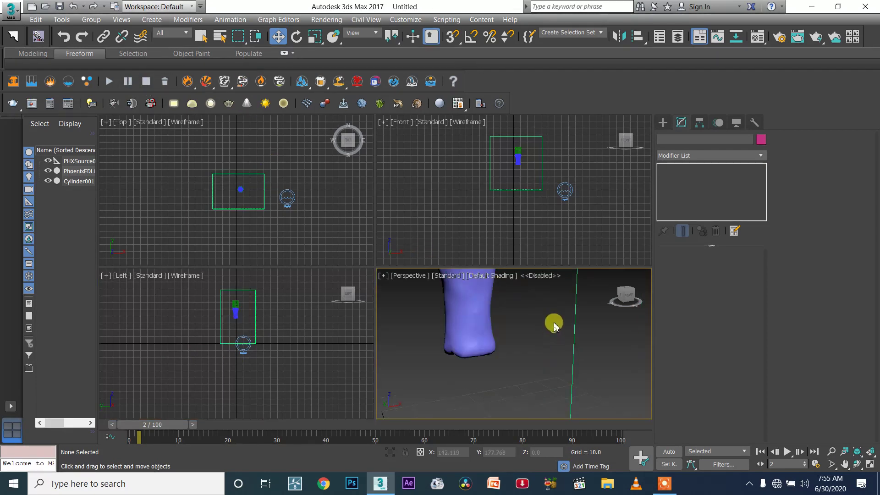
scroll(576, 354, "up", 2)
left_click(566, 191)
left_click(568, 350)
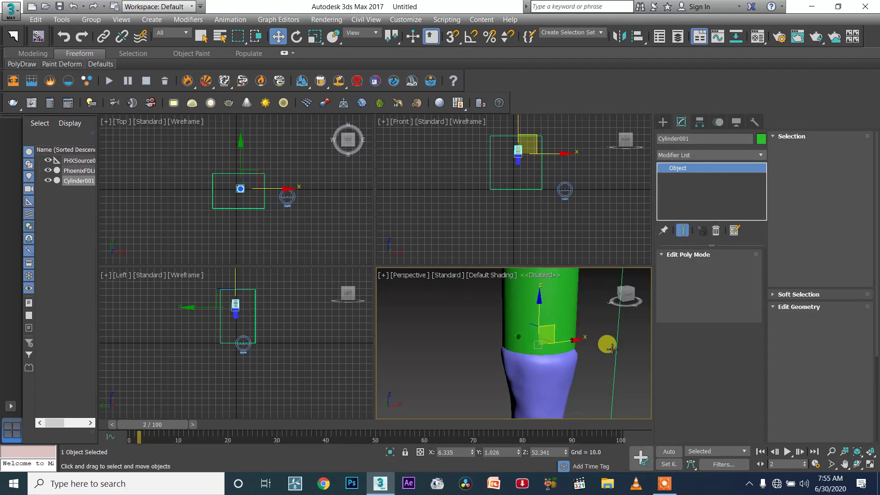
left_click(611, 347)
scroll(596, 331, "down", 5)
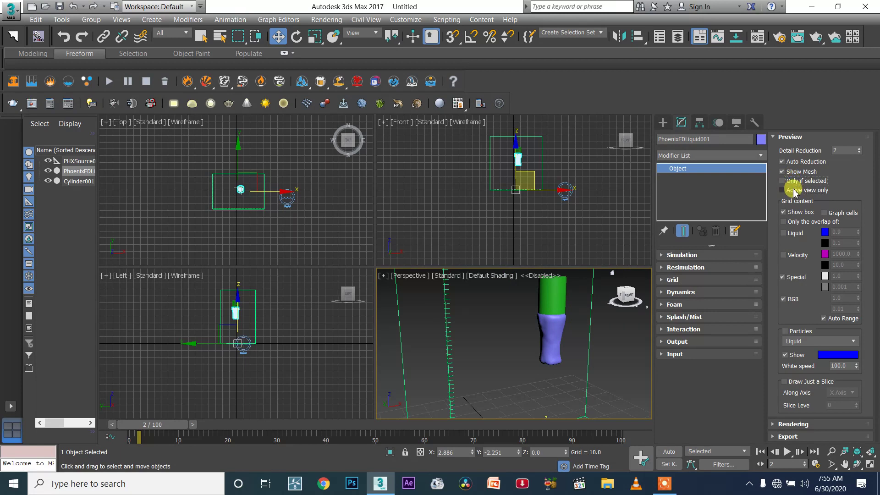
Turn off Show Mesh and enable the Particles display with Active view only turned on in the simulator's Preview settings
left_click(807, 214)
left_click(807, 213)
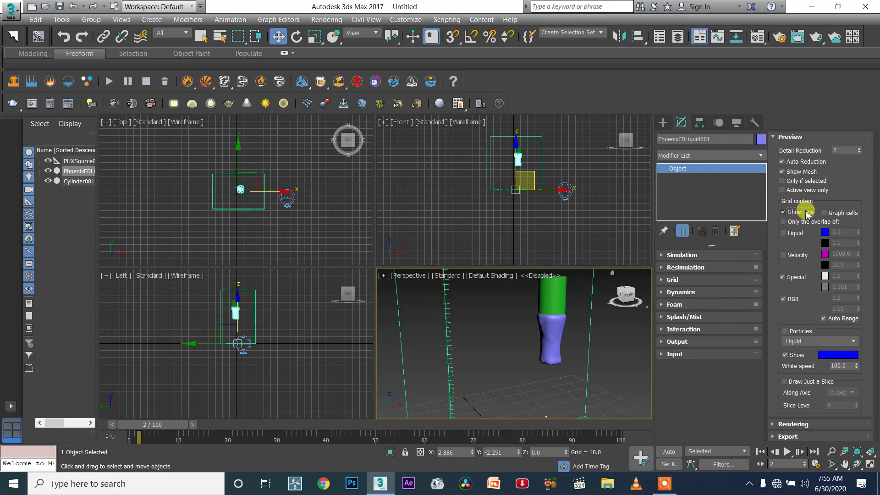
left_click(795, 174)
left_click(802, 331)
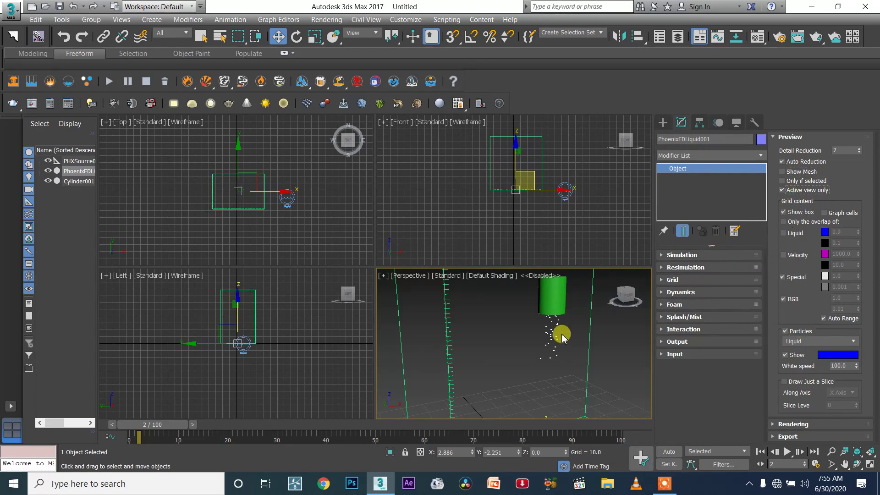
left_click(808, 182)
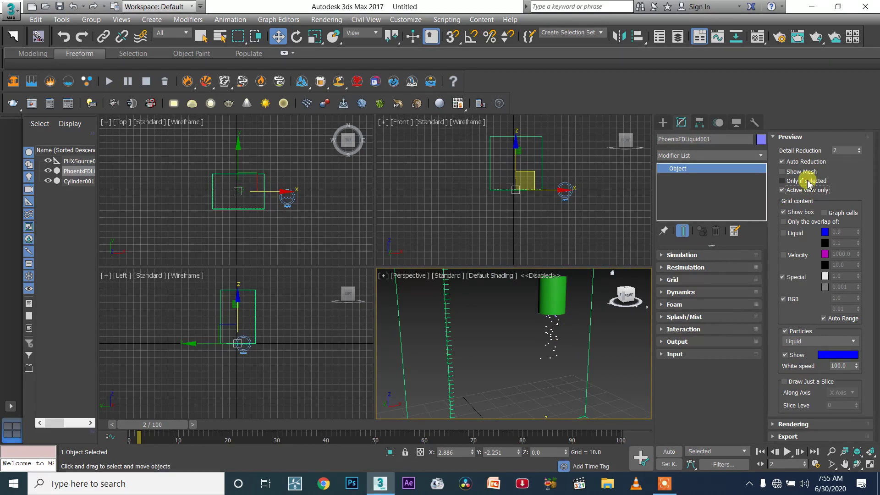
Deselect the simulator and examine the particle preview up close in the Front, Left and Top viewports
left_click(590, 209)
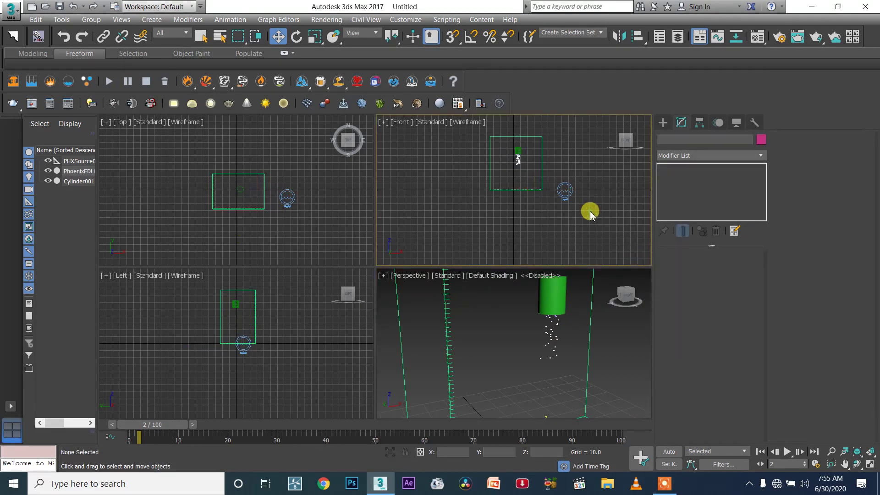
scroll(530, 160, "up", 5)
left_click(491, 329)
left_click(245, 327)
scroll(240, 315, "up", 5)
left_click(240, 187)
scroll(241, 187, "up", 6)
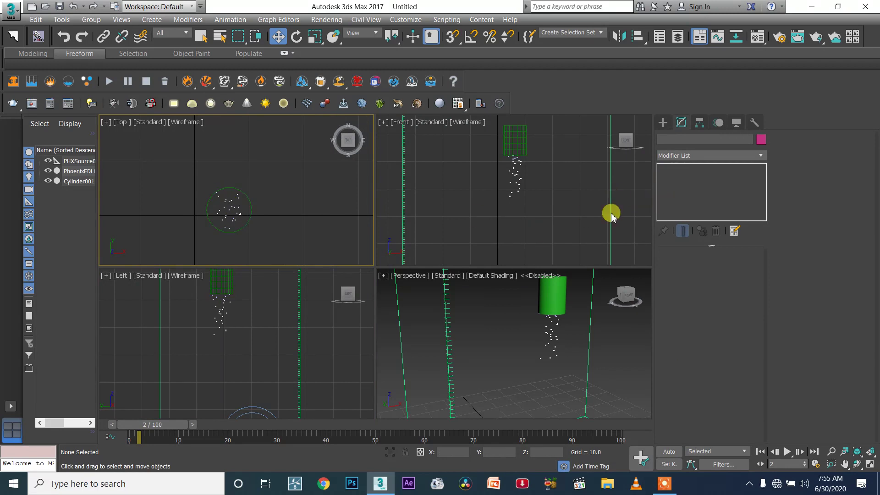
Compare the Active view only particle preview in the Perspective and Left viewports with the simulator selected and deselected
left_click(586, 285)
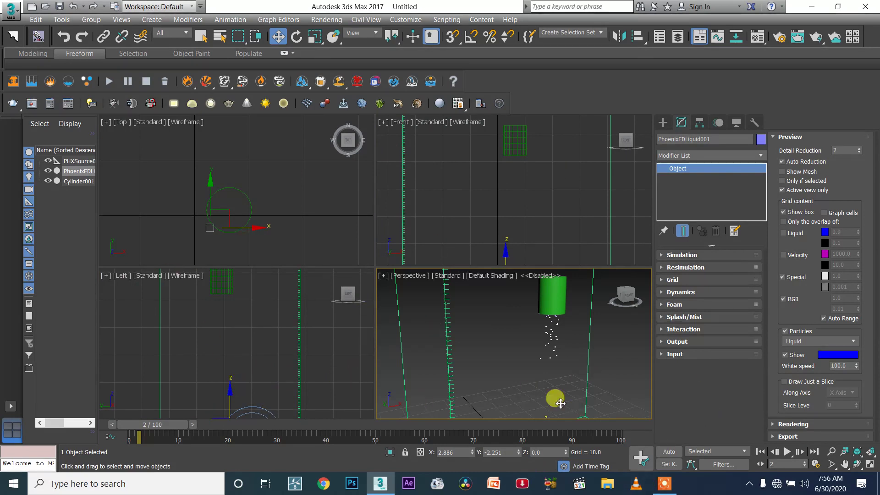
scroll(546, 335, "down", 2)
scroll(590, 327, "up", 2)
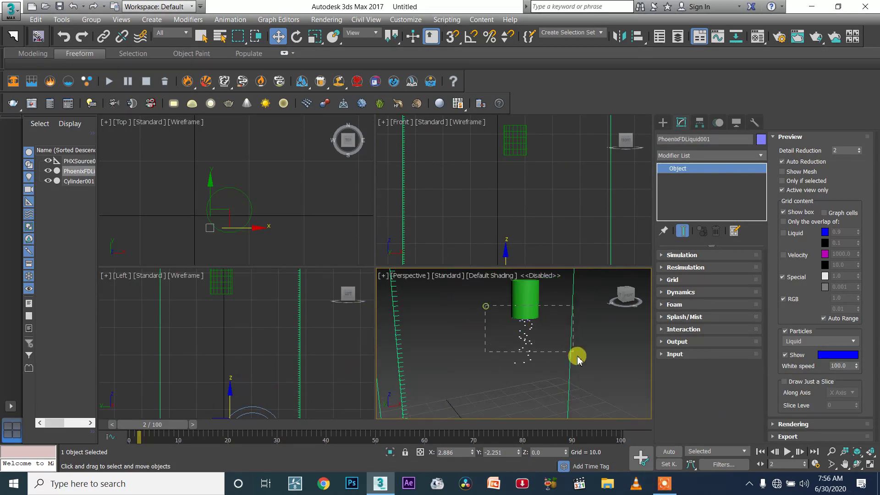
left_click(578, 359)
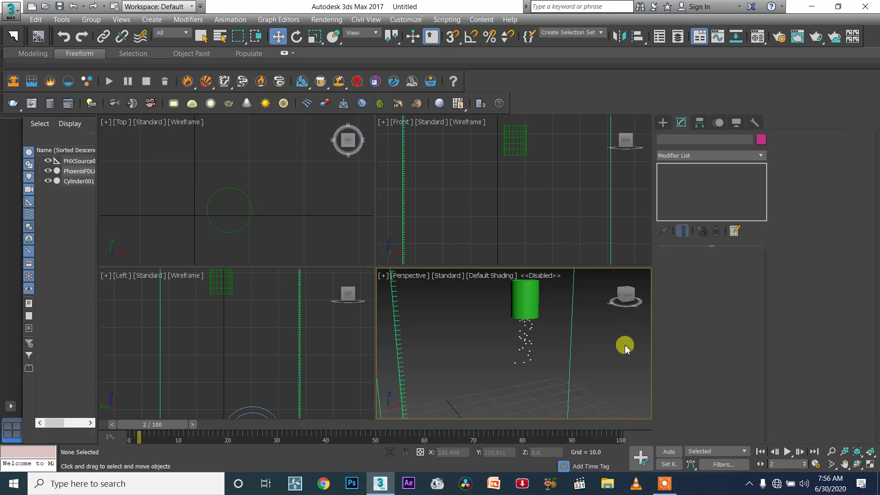
left_click(571, 319)
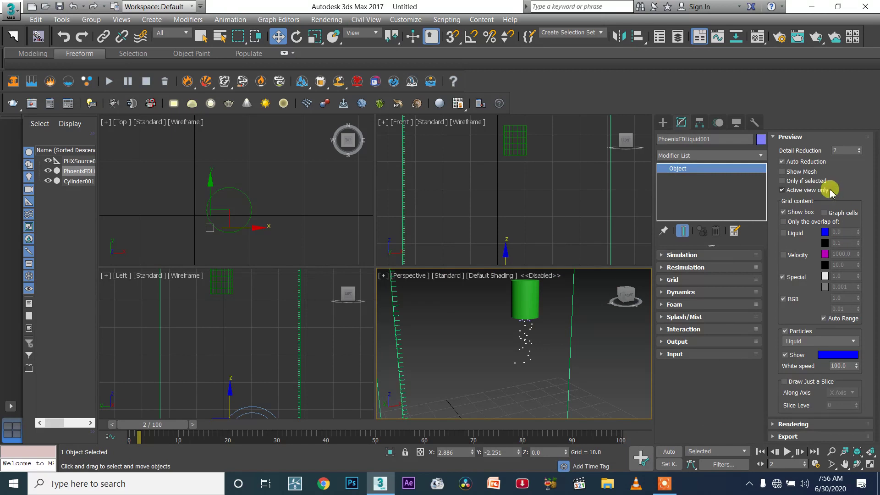
left_click(286, 354)
left_click(424, 314)
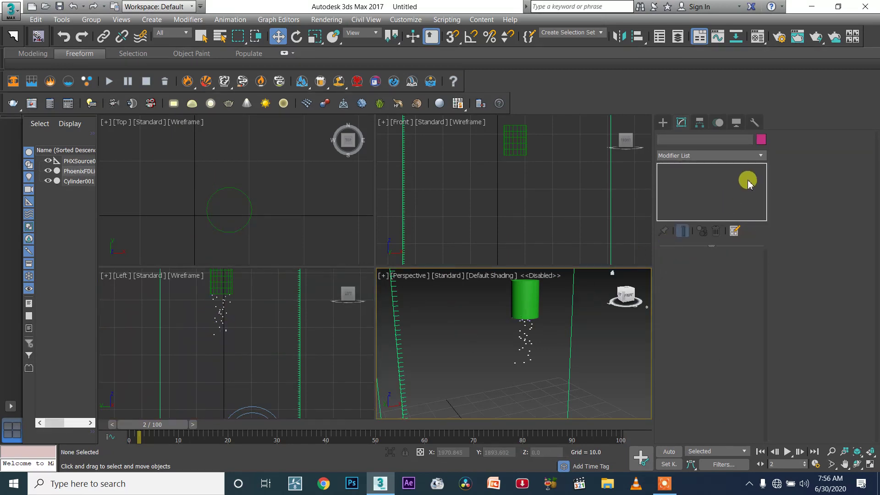
Turn on Only if selected with Active view only off, and compare the particles with the simulator deselected and the cylinder selected
left_click(572, 286)
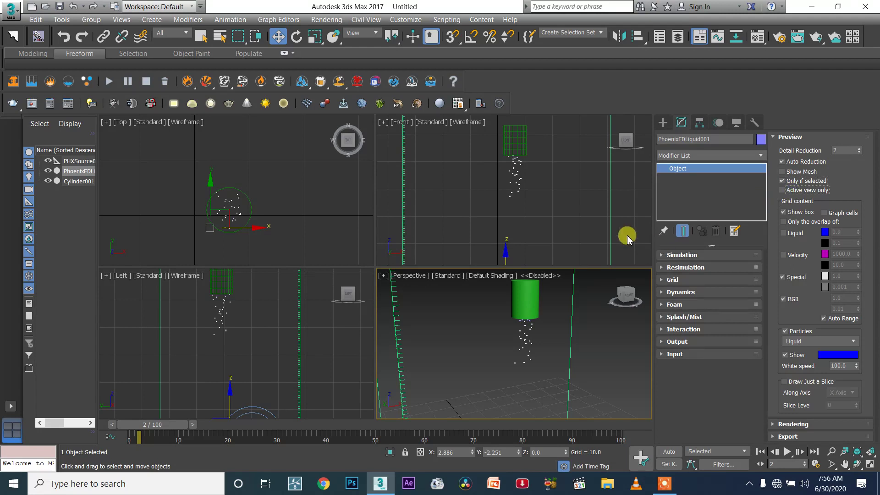
left_click(550, 220)
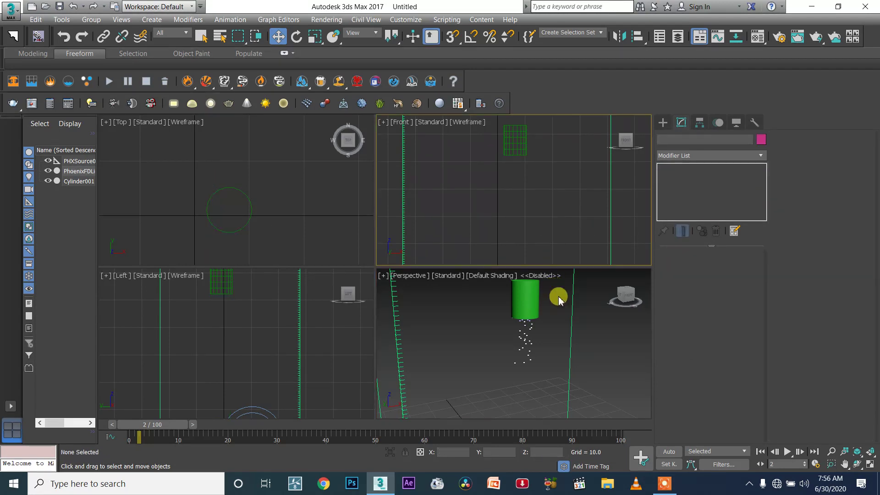
left_click(533, 301)
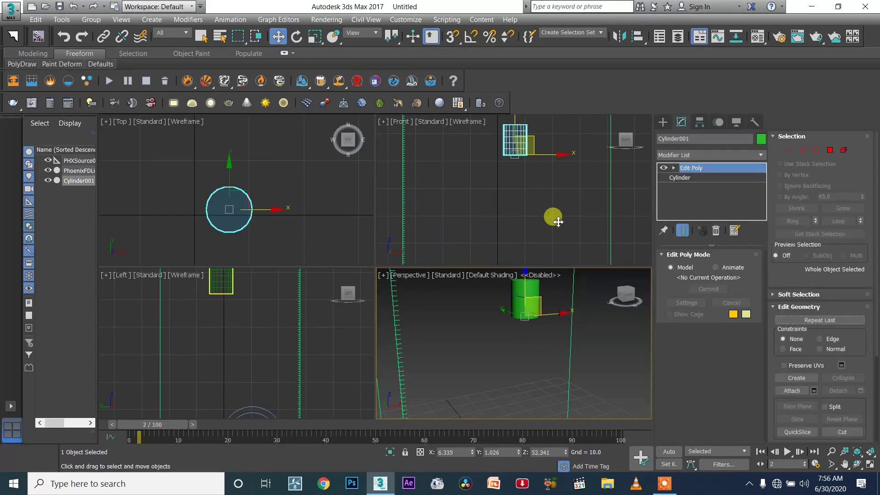
left_click(568, 297)
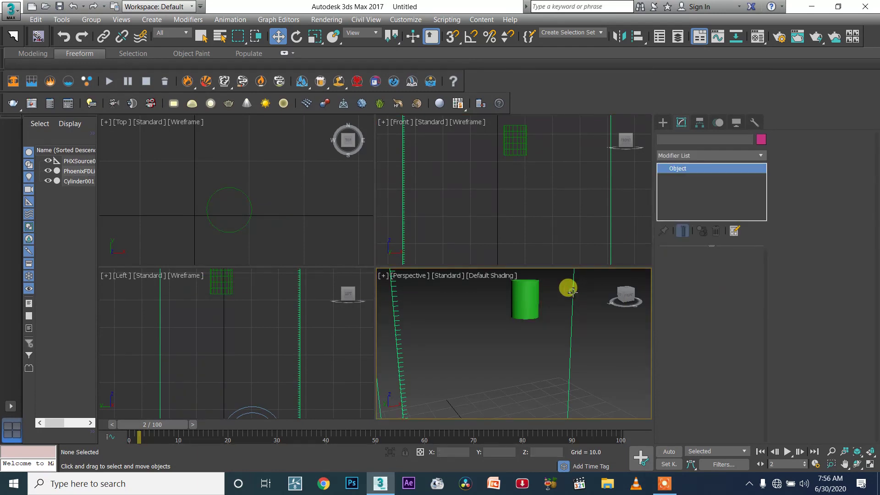
left_click(633, 281)
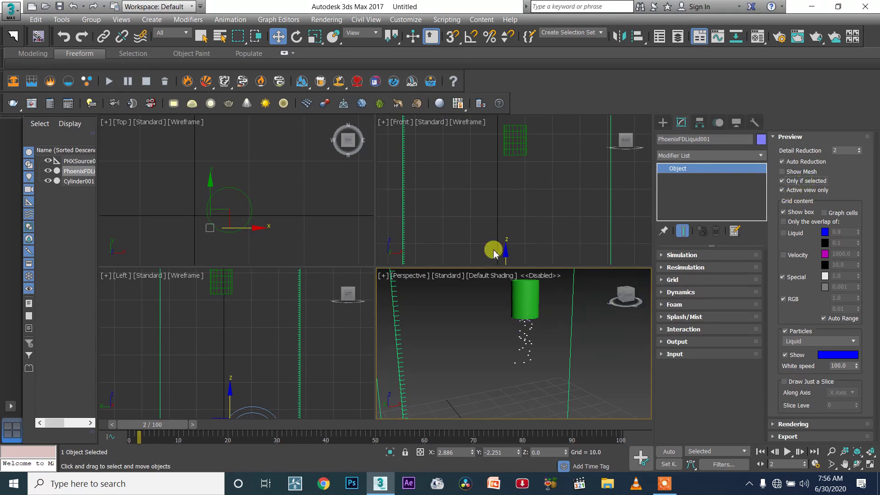
Deselect and reselect the simulator, and turn off both Only if selected and Active view only
left_click(501, 221)
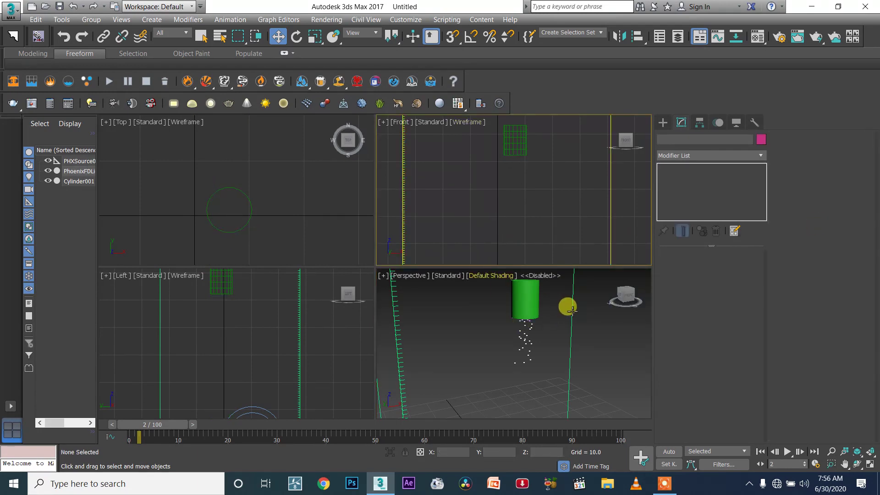
left_click(568, 307)
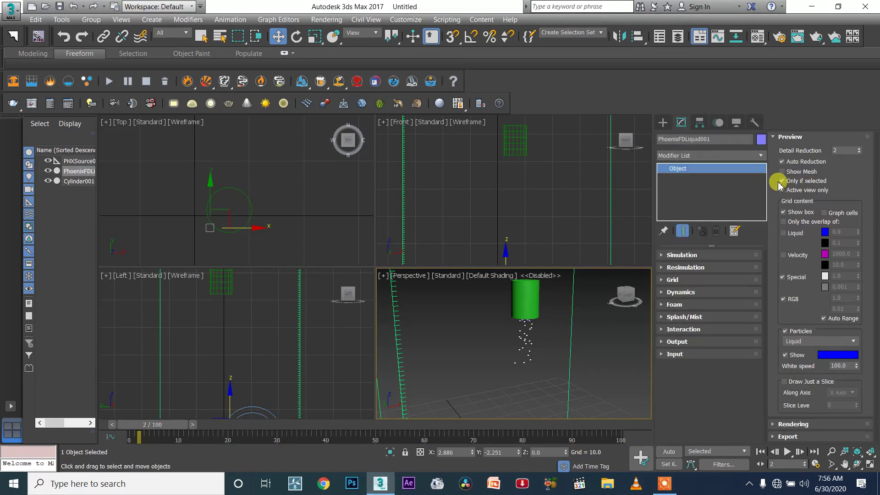
left_click(785, 191)
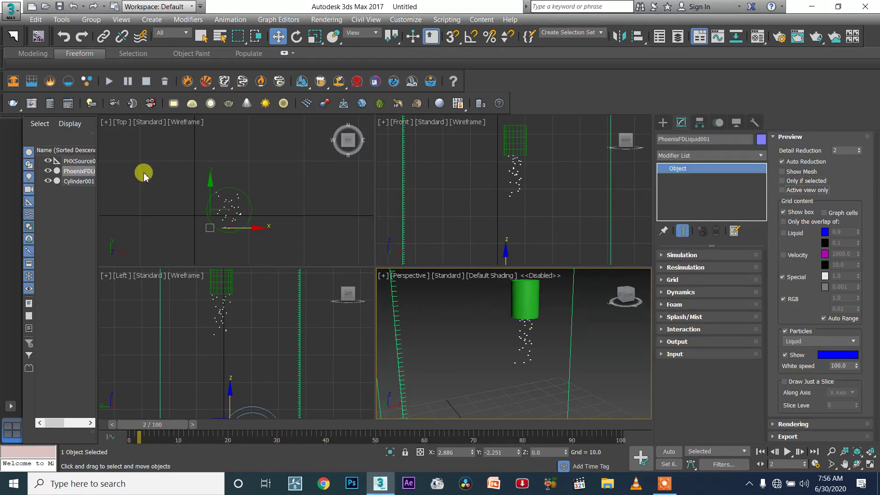
Restart the liquid simulation and pause it at frame 1
left_click(109, 82)
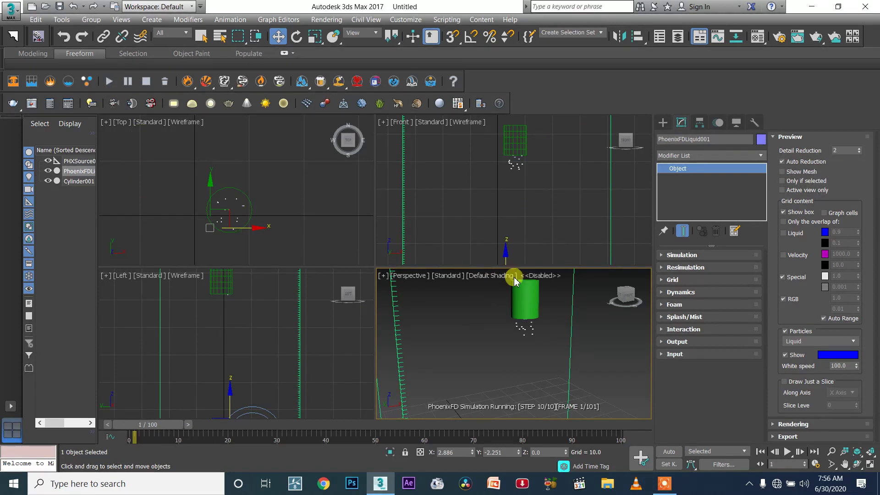
left_click(128, 81)
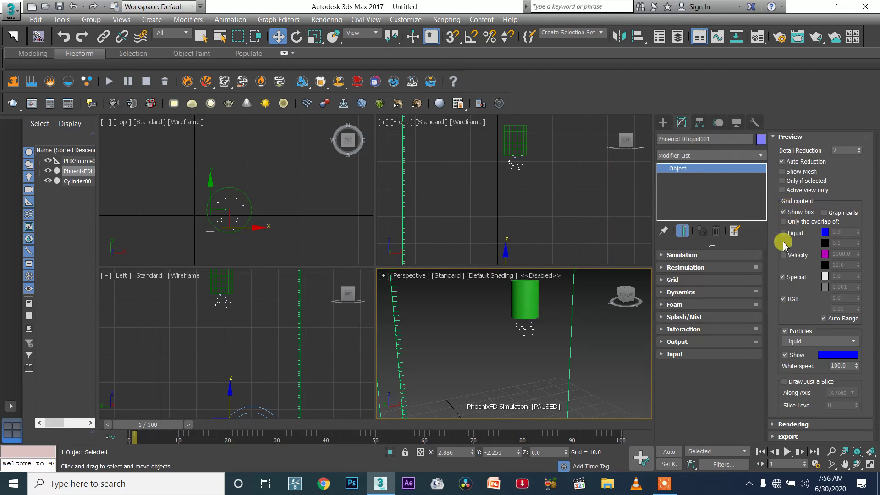
Expand the simulator's Dynamics settings and turn on Show Mesh in its preview, keeping the liquid particles shown
left_click(681, 292)
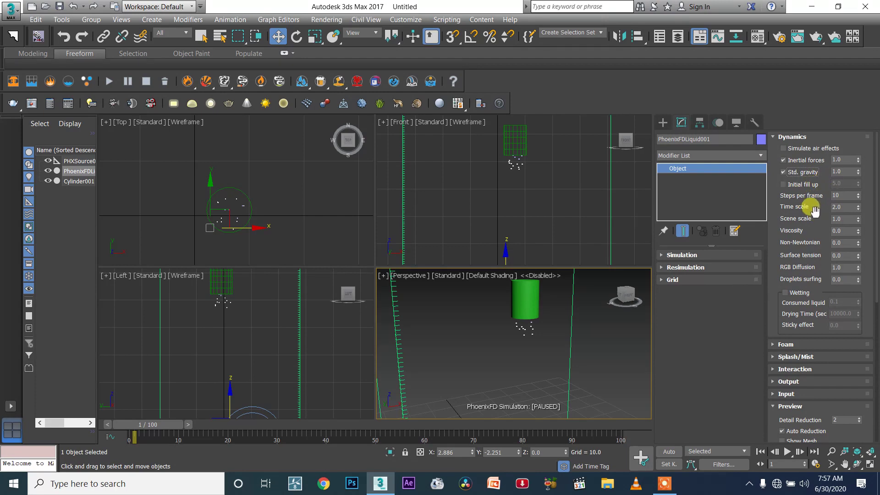
scroll(810, 389, "down", 3)
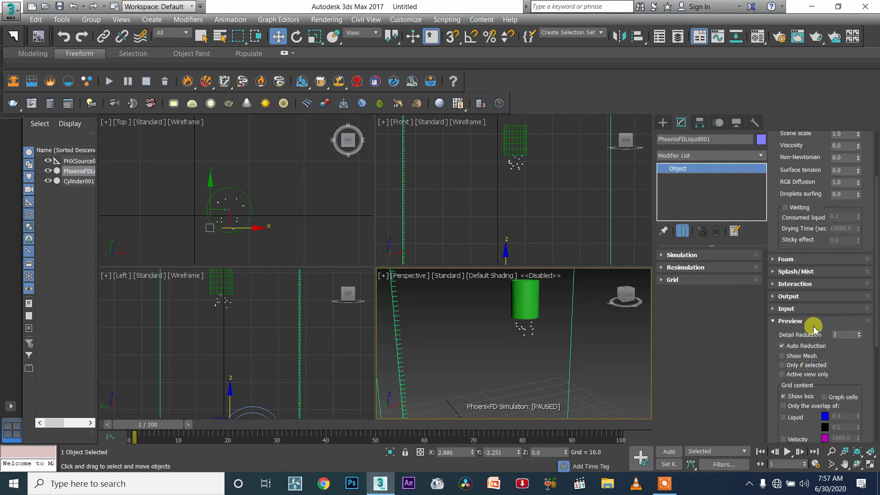
left_click(803, 356)
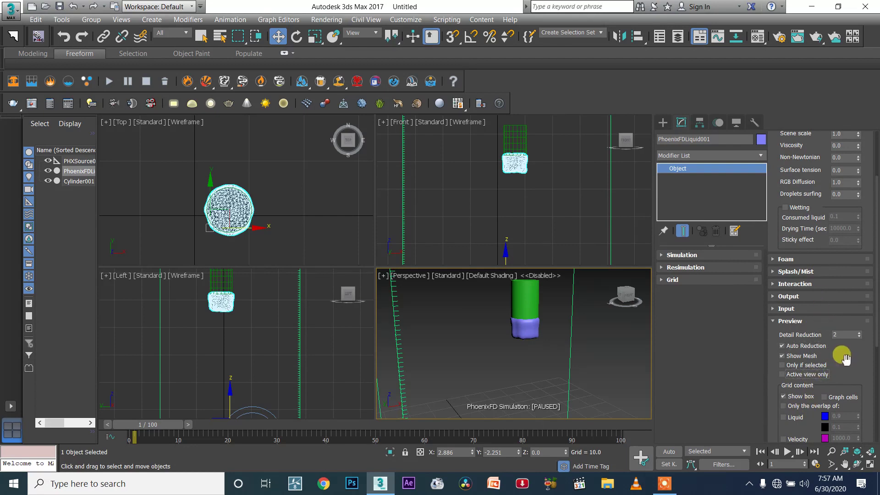
scroll(839, 296, "down", 5)
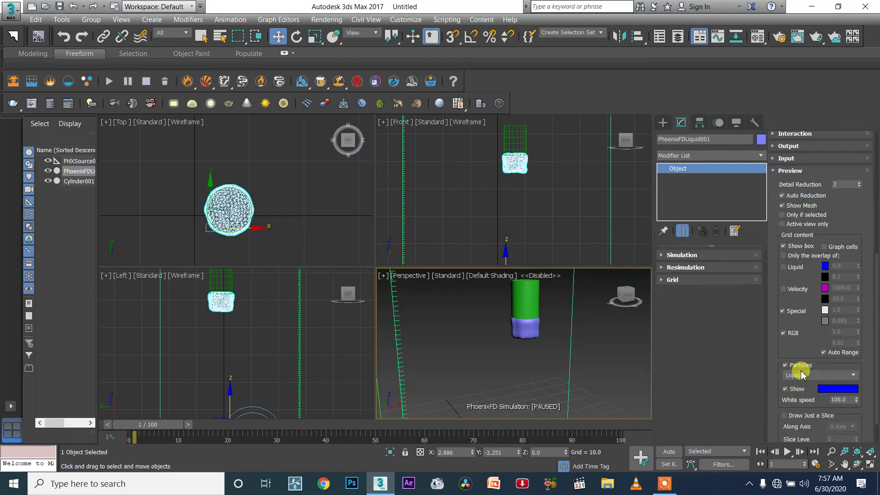
double_click(798, 389)
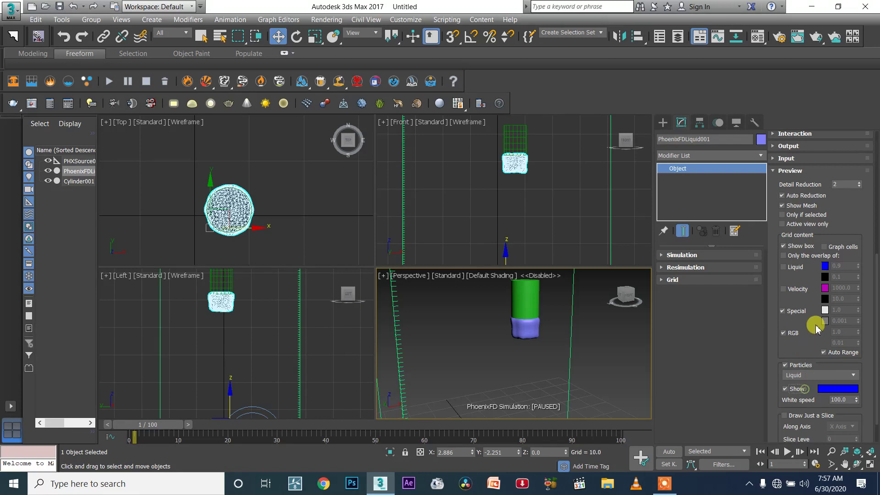
Look through the simulator's Preview and Rendering settings, and collapse the Preview, Rendering and Dynamics rollouts
scroll(821, 395, "down", 10)
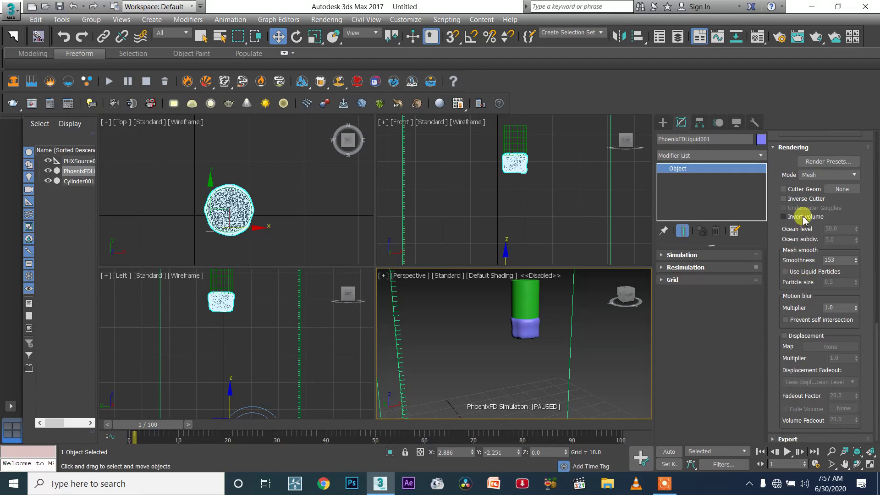
scroll(806, 287, "up", 5)
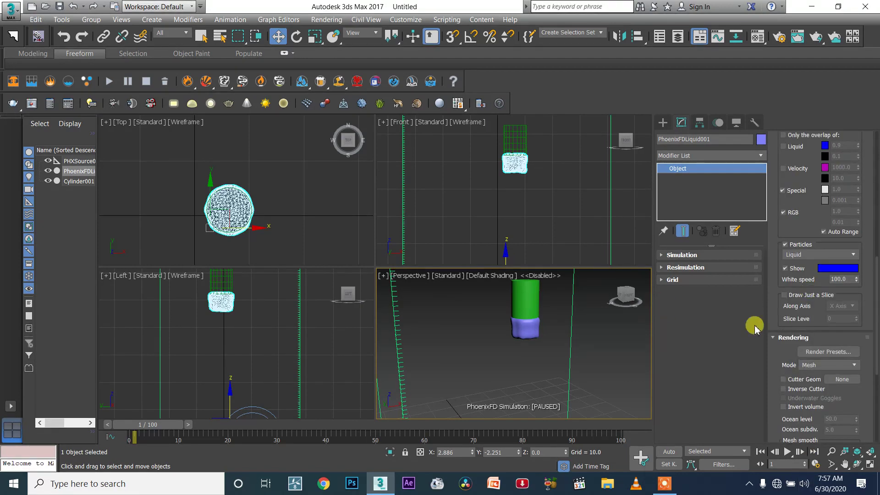
left_click_drag(778, 313, 792, 151)
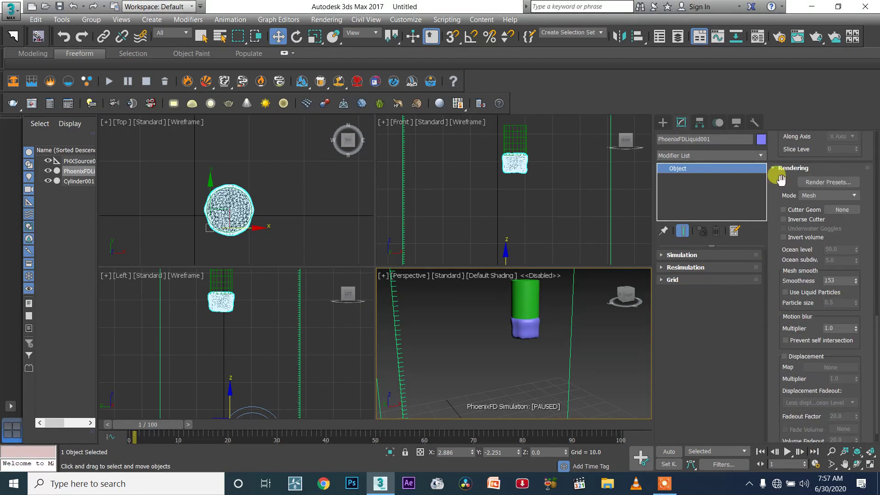
left_click_drag(788, 182, 786, 479)
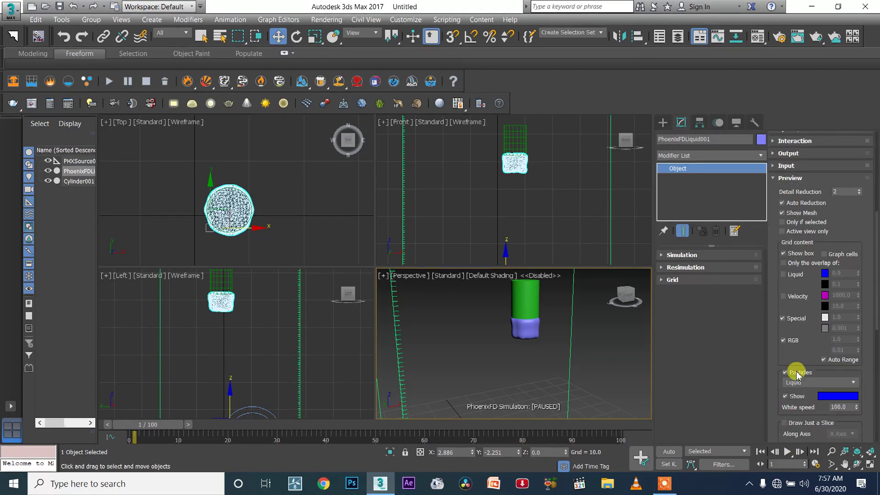
left_click(801, 178)
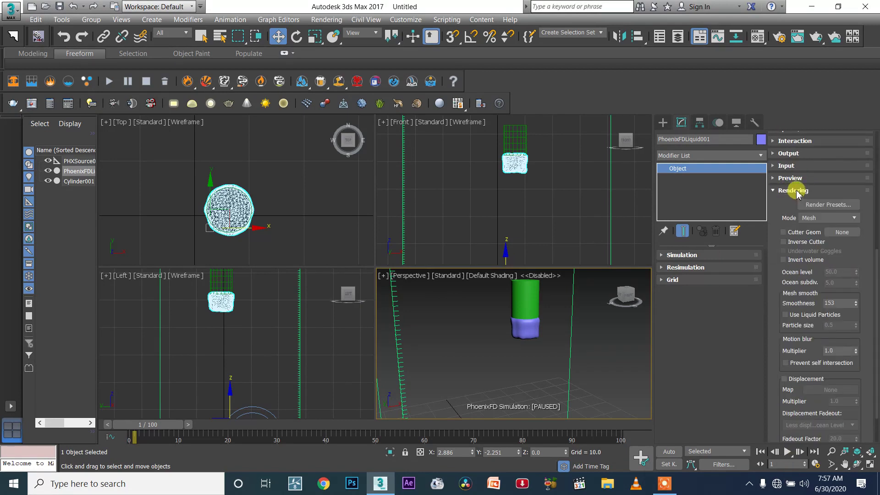
left_click(794, 190)
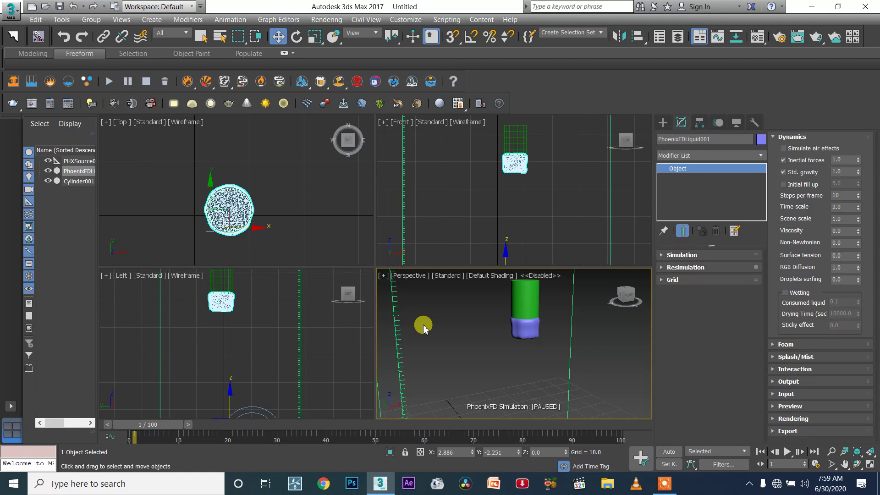
left_click(792, 137)
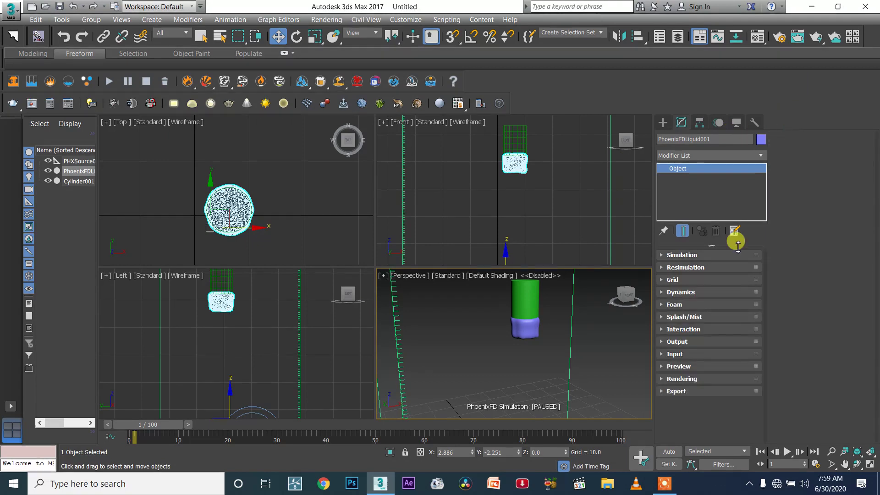